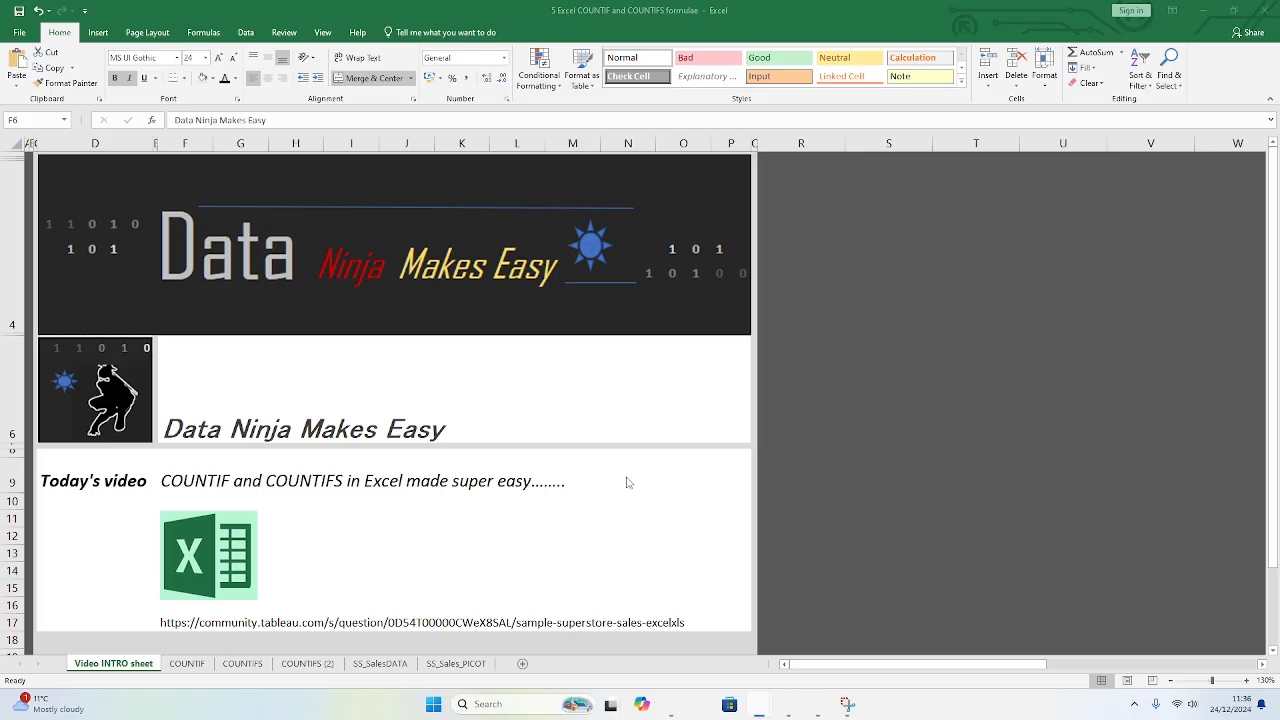
# Step: Copy the sample Superstore sales link from cell F17 of the intro sheet and open it in Chrome
pyautogui.click(315, 600)
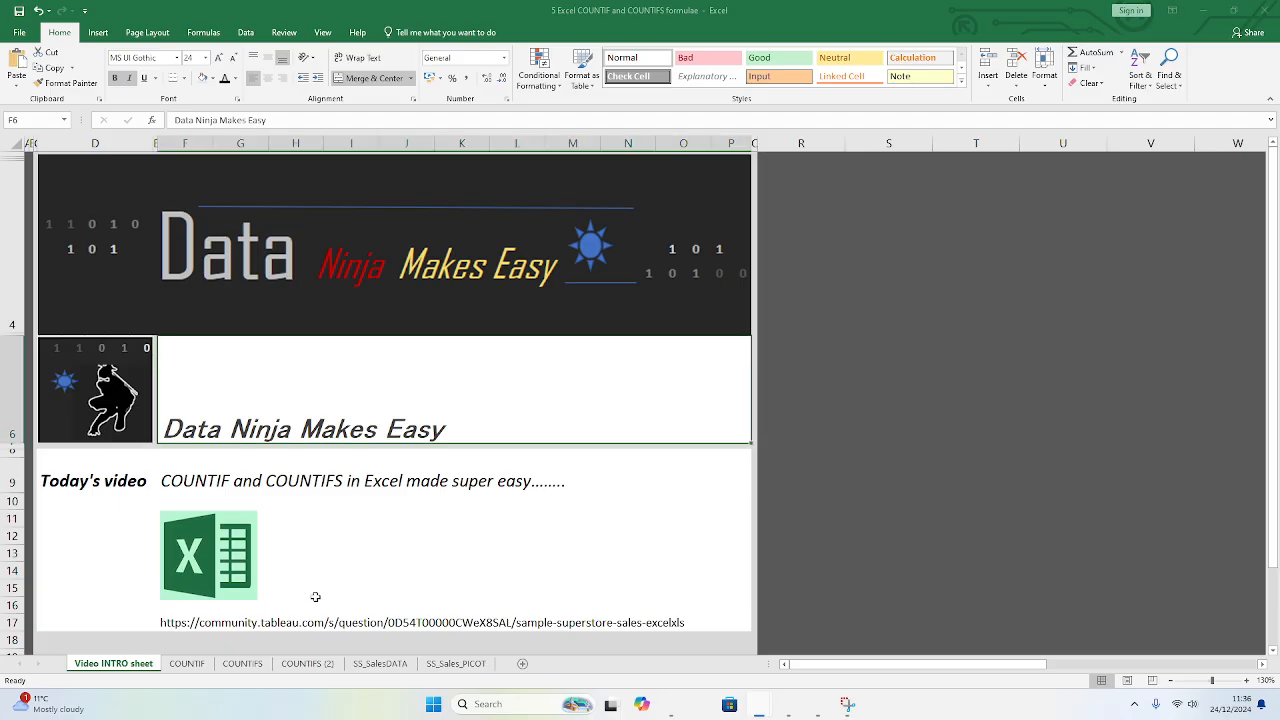
pyautogui.click(196, 622)
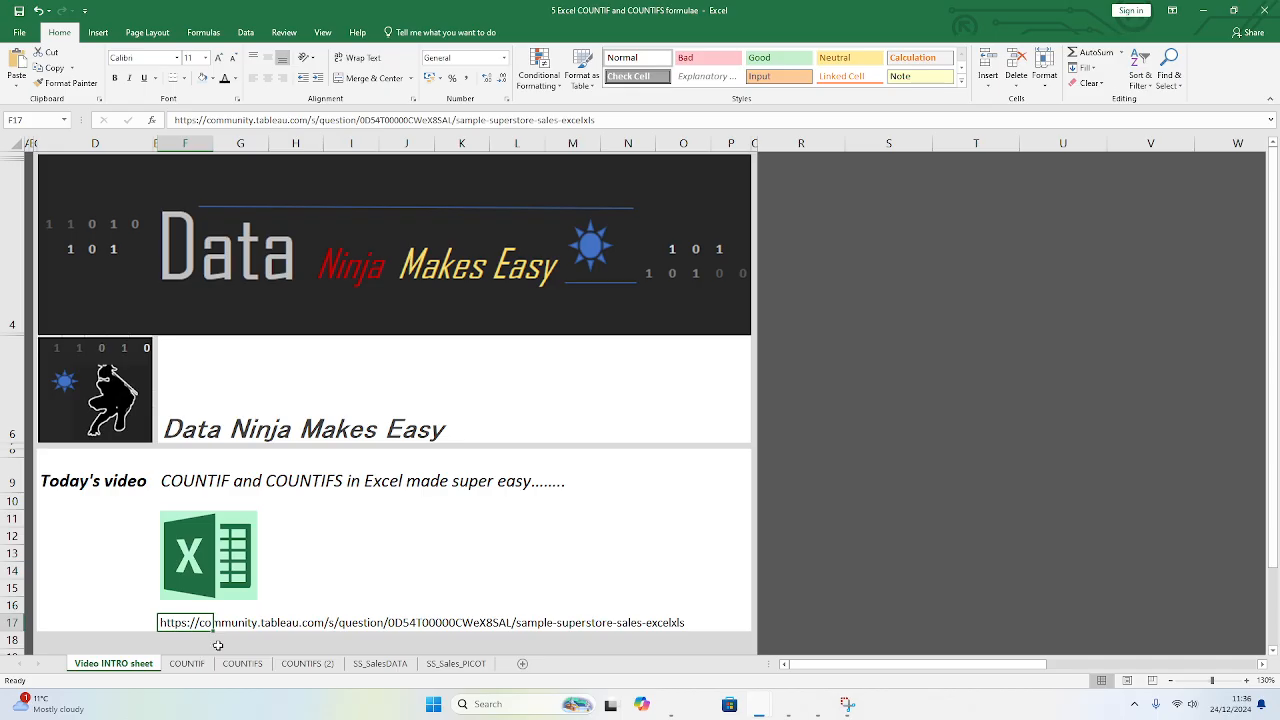
pyautogui.hotkey('ctrl', 'c')
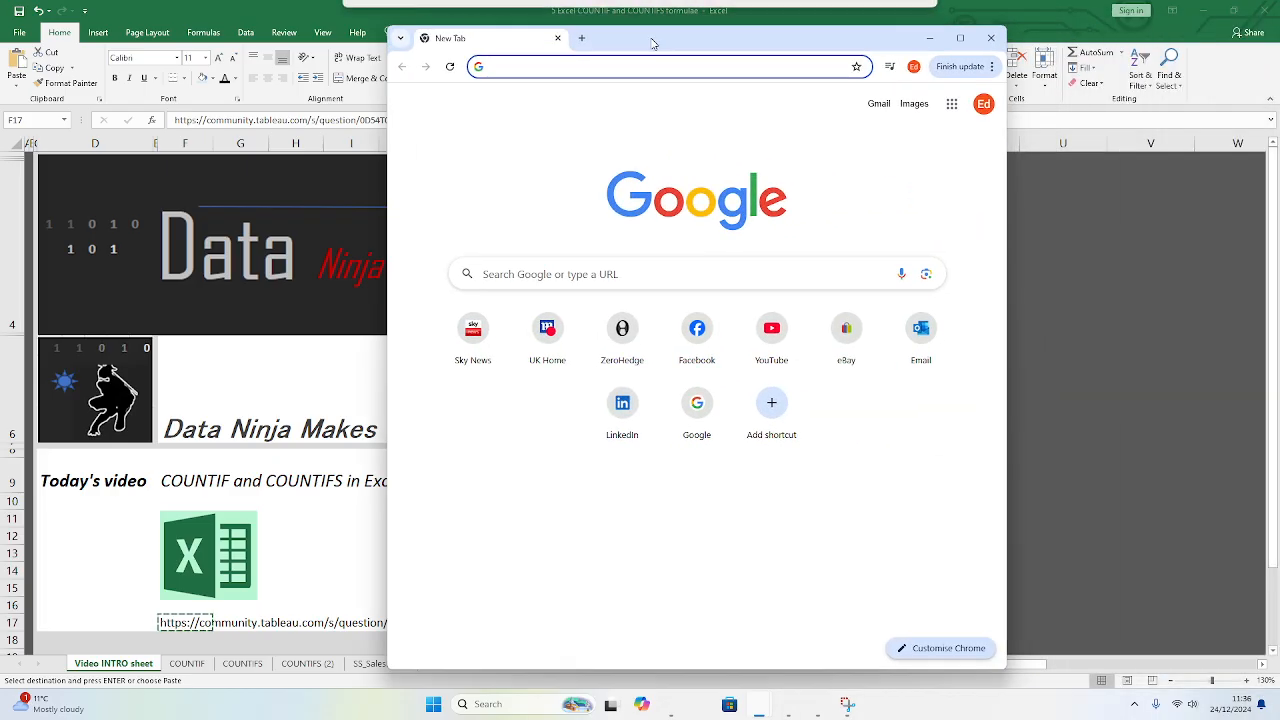
pyautogui.click(960, 38)
pyautogui.hotkey('ctrl', 'v')
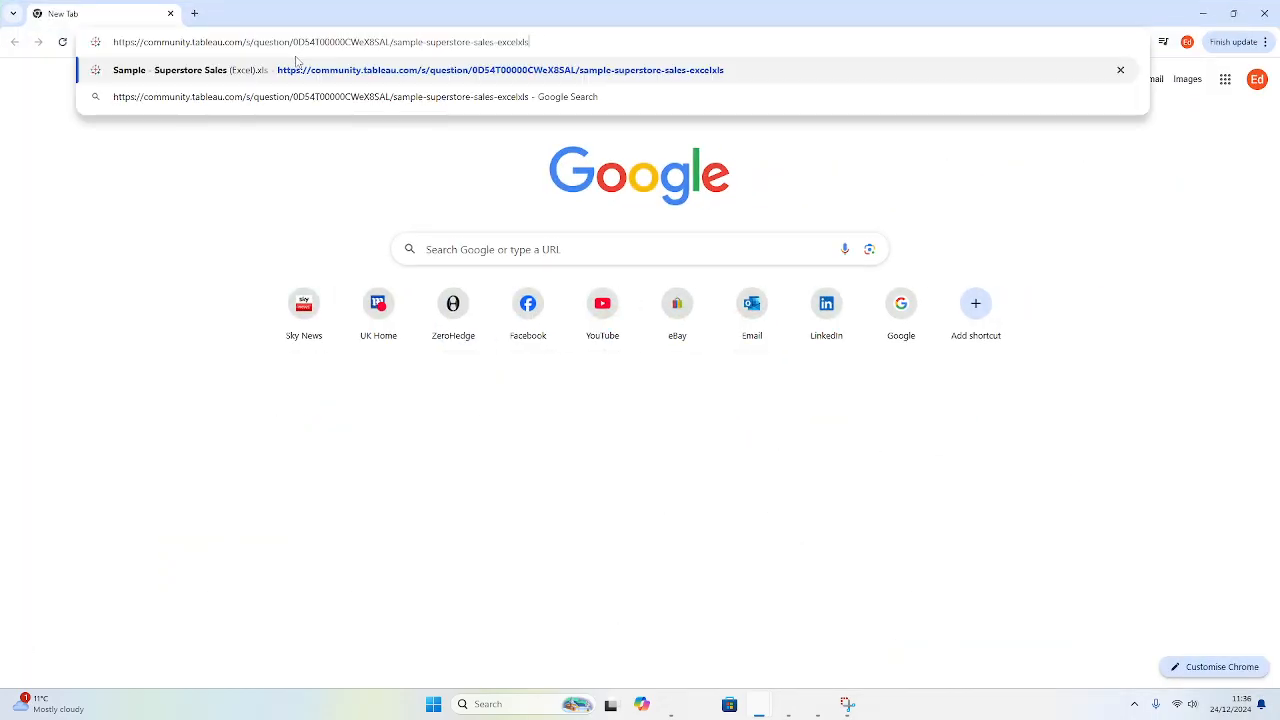
pyautogui.press('Return')
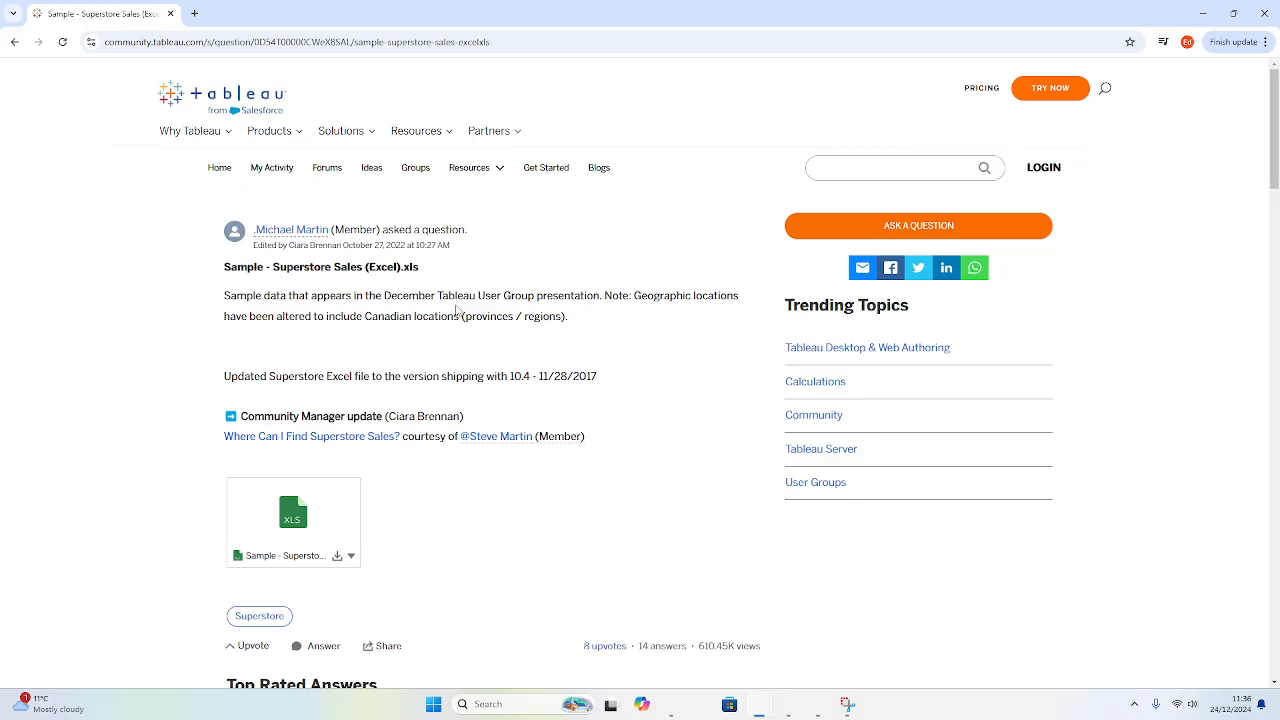
# Step: Download the Sample - Superstore.xls attachment, look over its Orders sheet, and close the downloaded workbook
pyautogui.moveTo(313, 515)
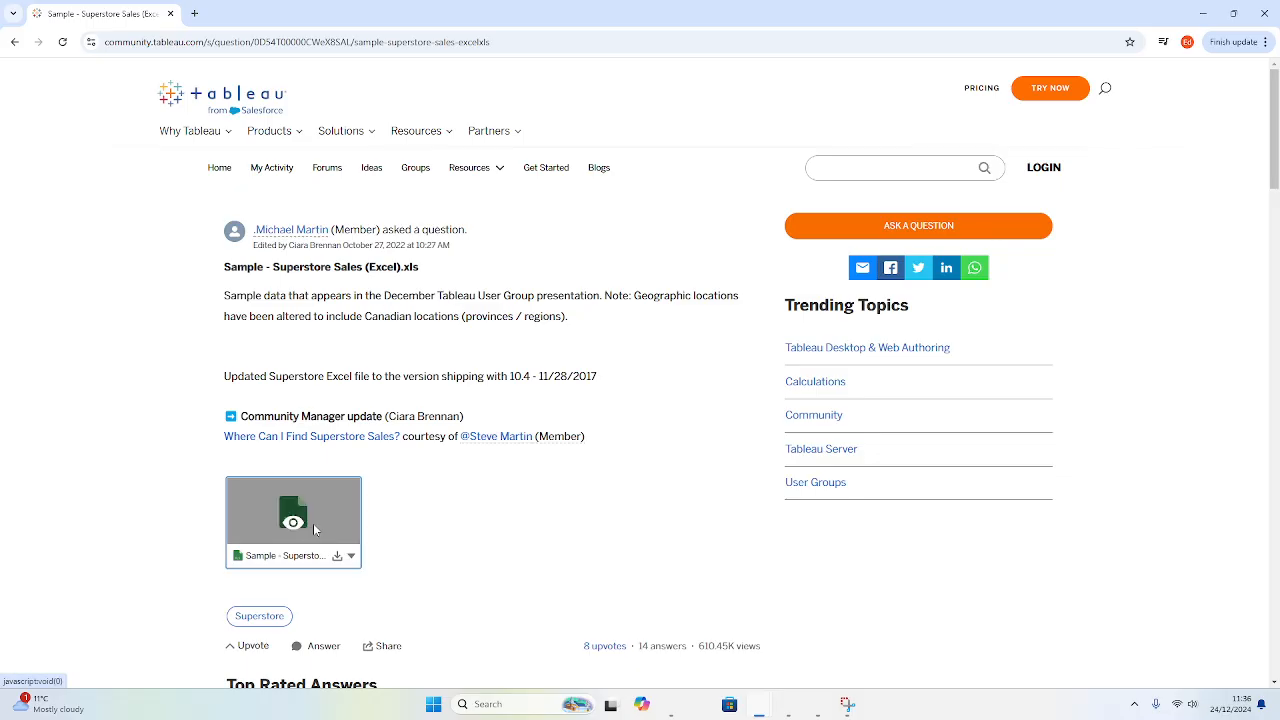
pyautogui.click(314, 530)
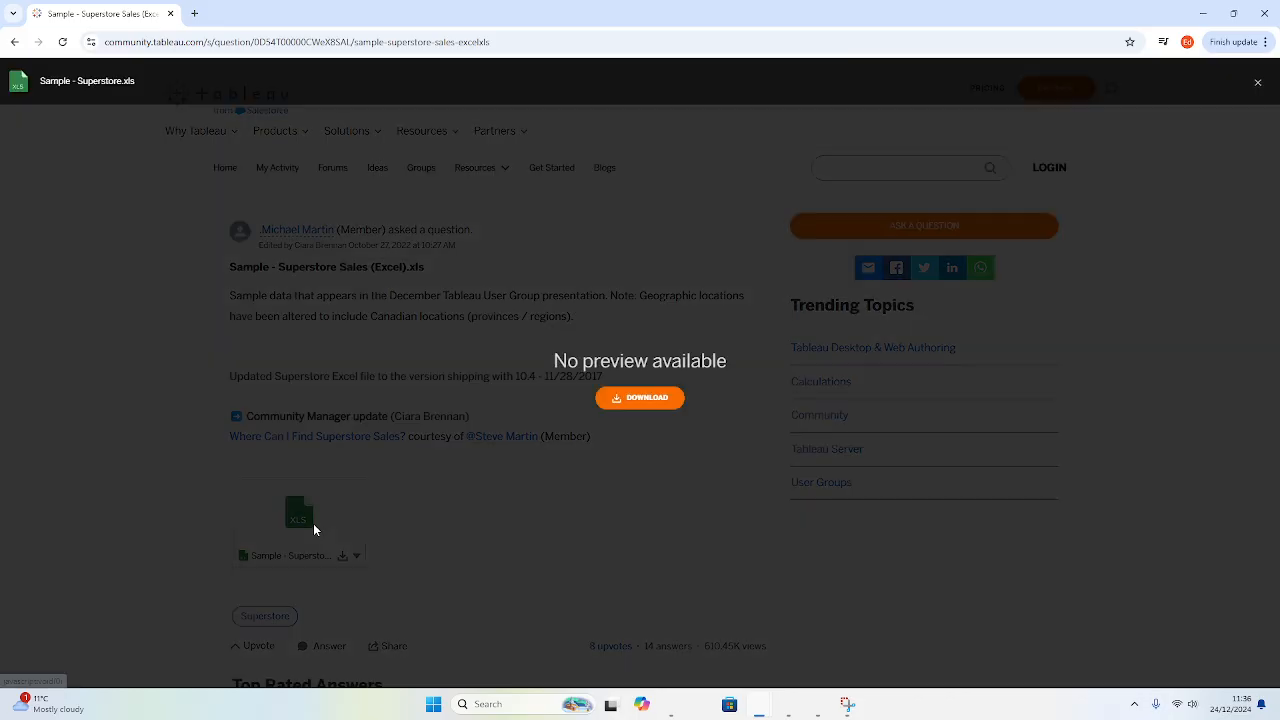
pyautogui.click(649, 400)
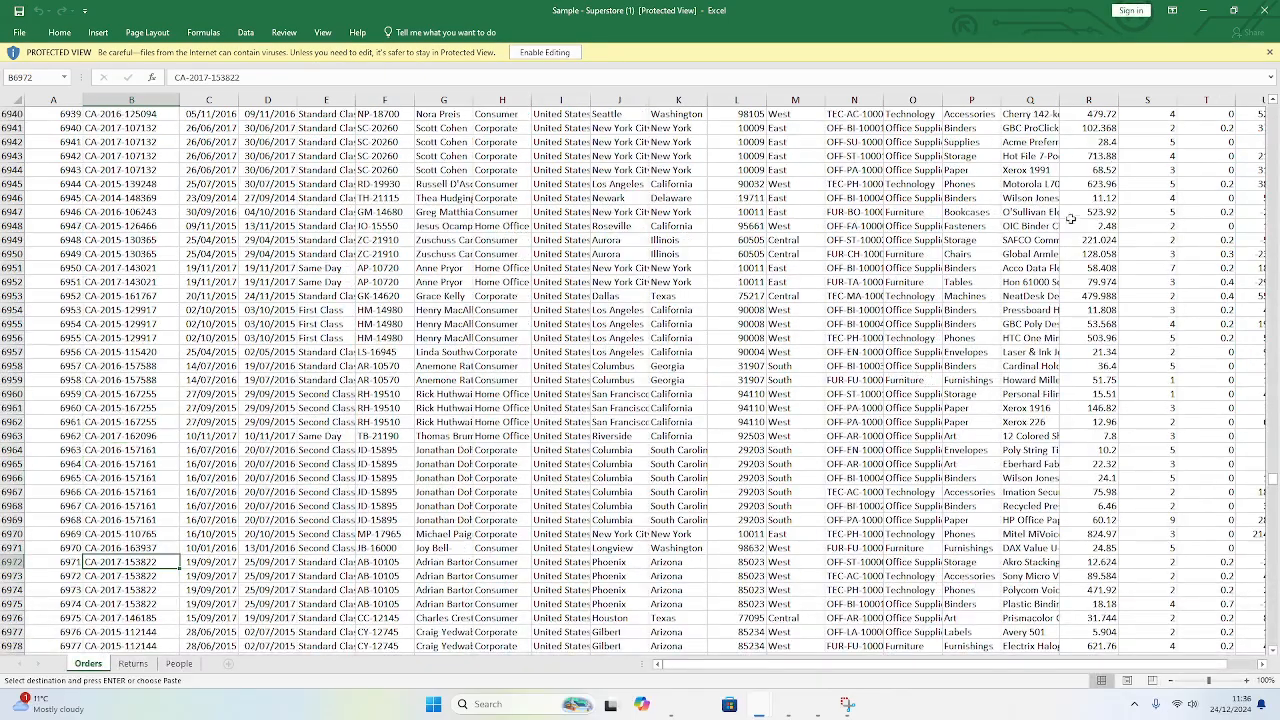
pyautogui.scroll(3, 1073, 219)
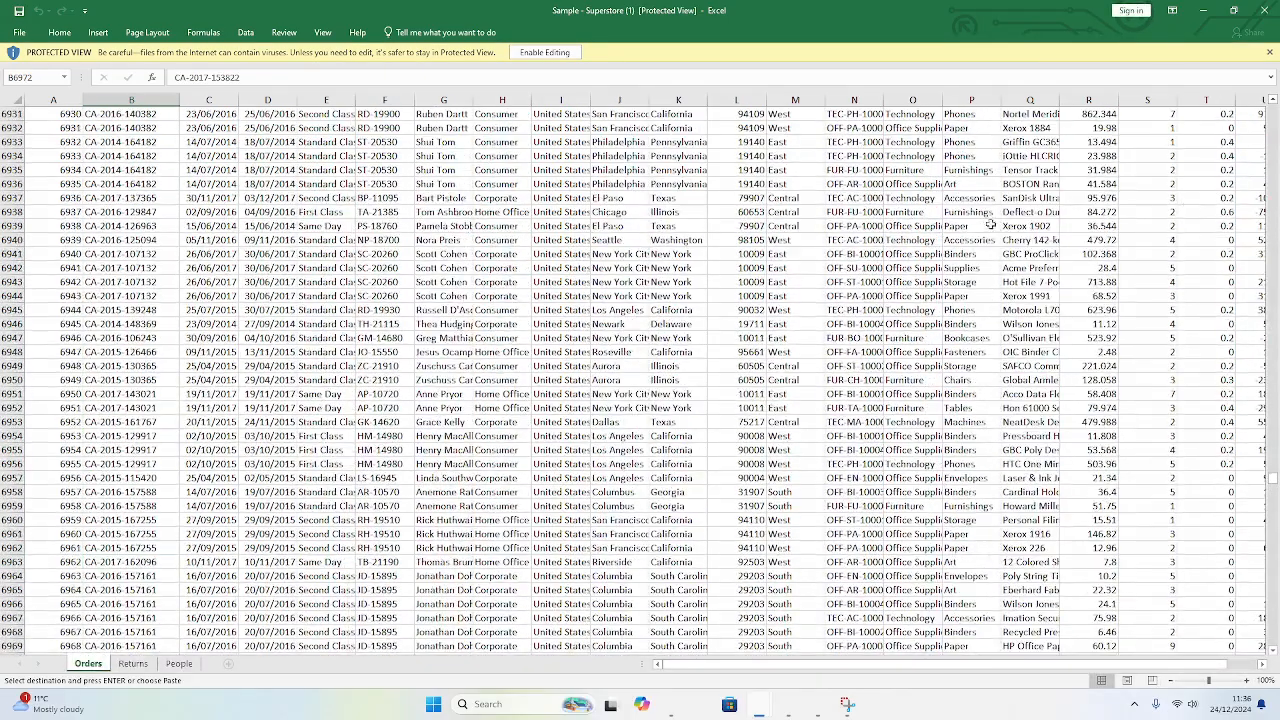
pyautogui.click(1267, 12)
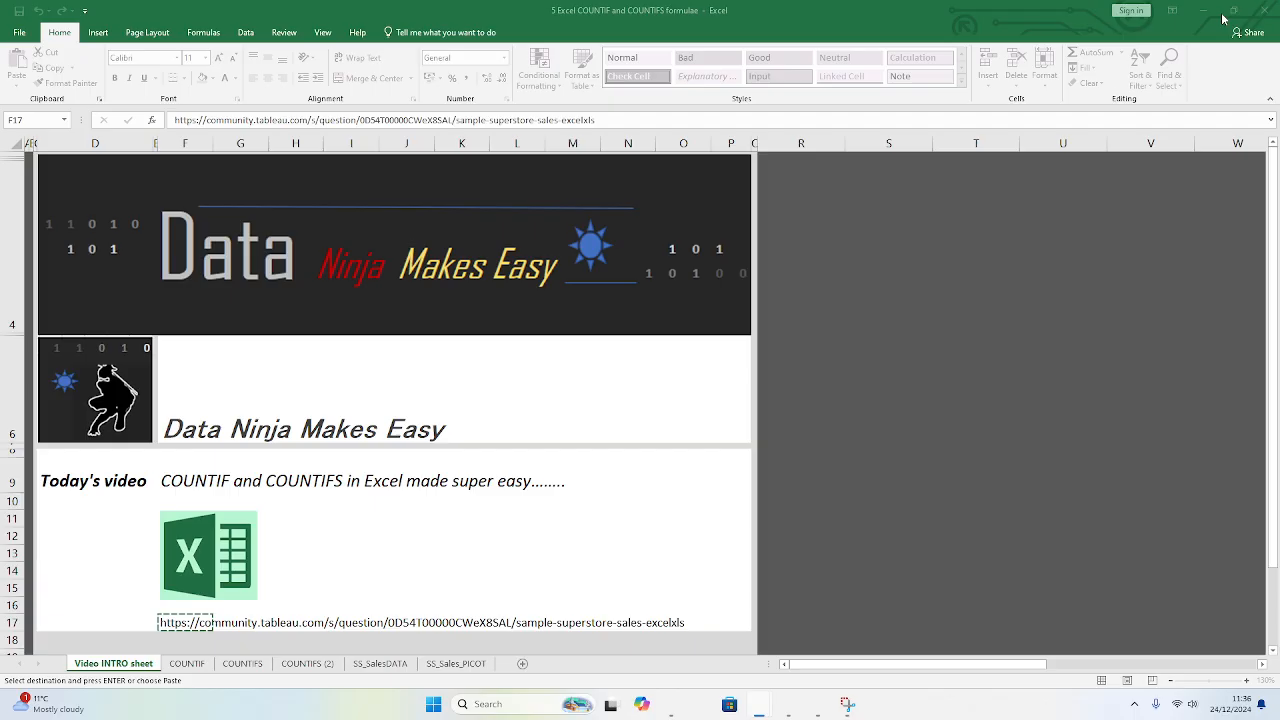
# Step: Examine the SS_SalesDATA columns and compare the Order ID and Product ID values in rows 2 and 3
pyautogui.click(380, 663)
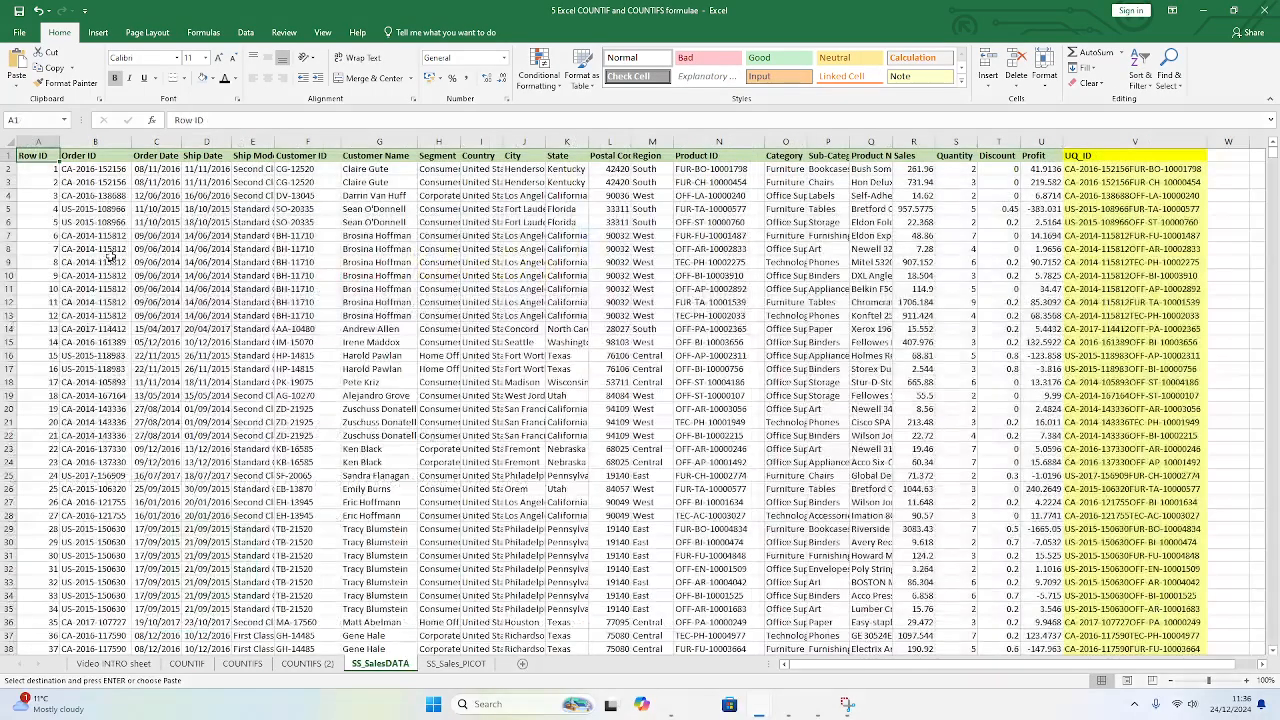
pyautogui.moveTo(38, 142); pyautogui.dragTo(1117, 175)
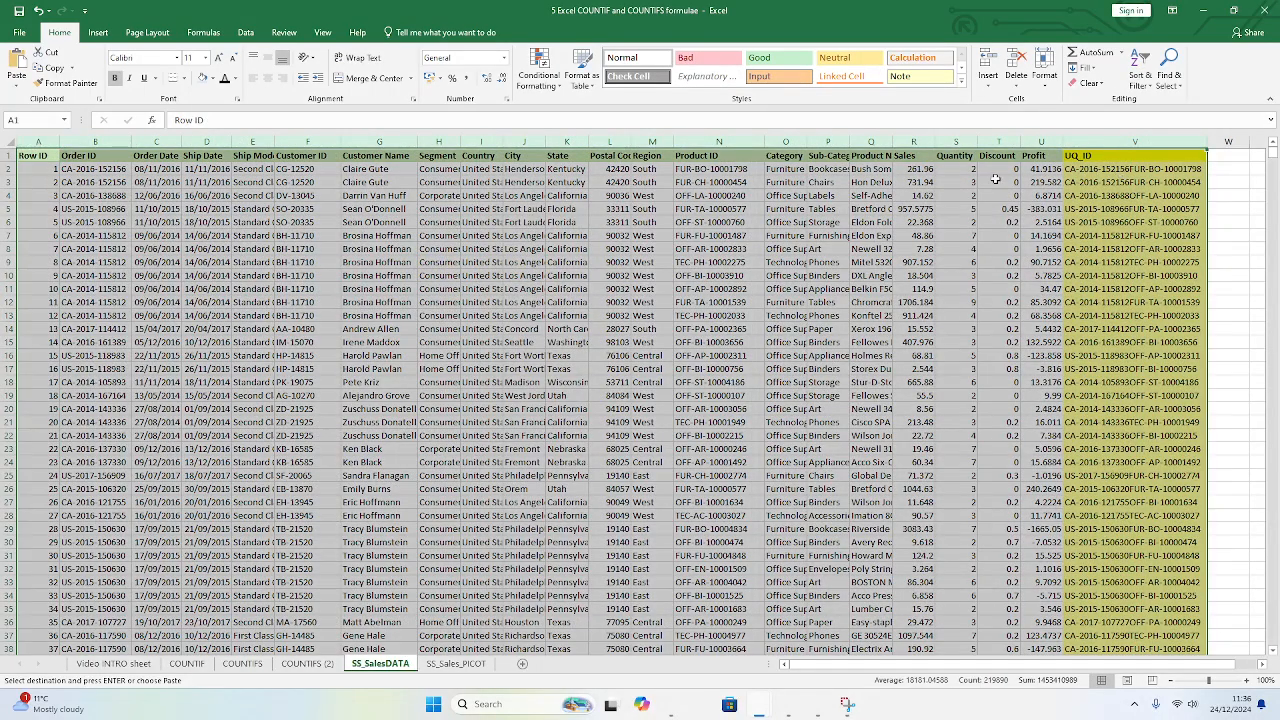
pyautogui.click(38, 142)
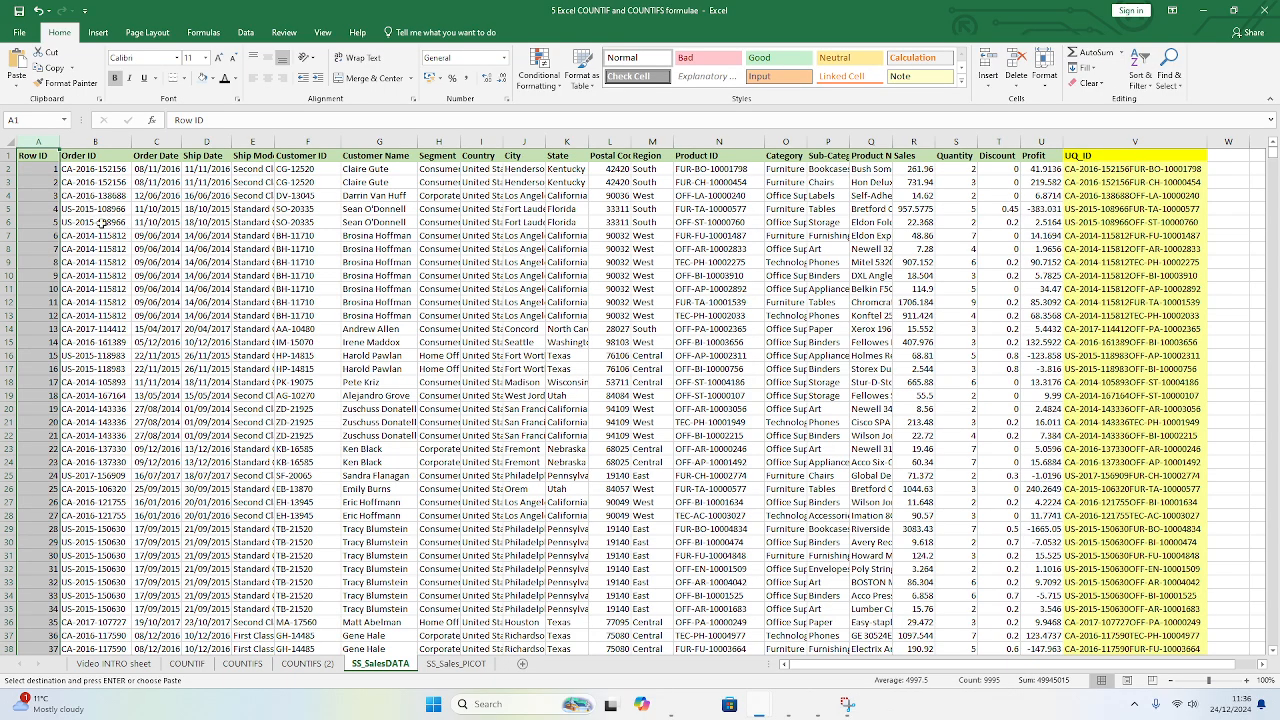
pyautogui.click(91, 138)
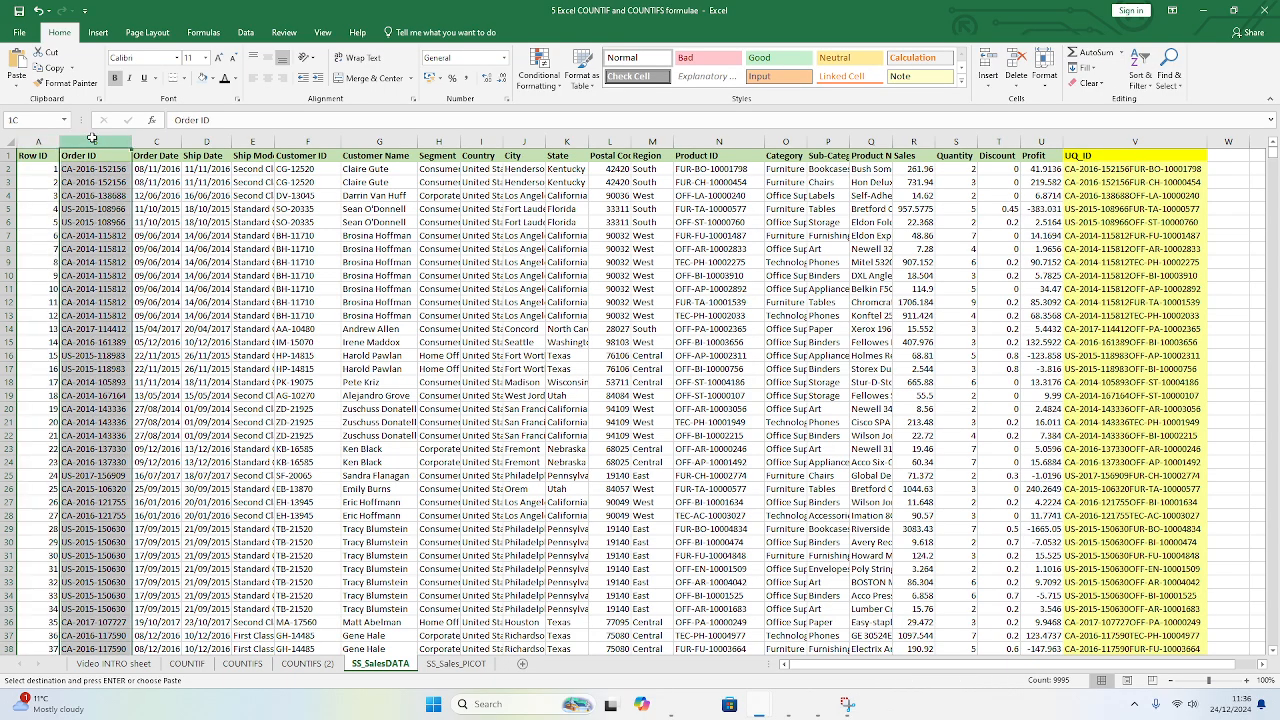
pyautogui.moveTo(88, 170)
pyautogui.mouseDown()
pyautogui.moveTo(88, 270)
pyautogui.moveTo(88, 185)
pyautogui.mouseUp()
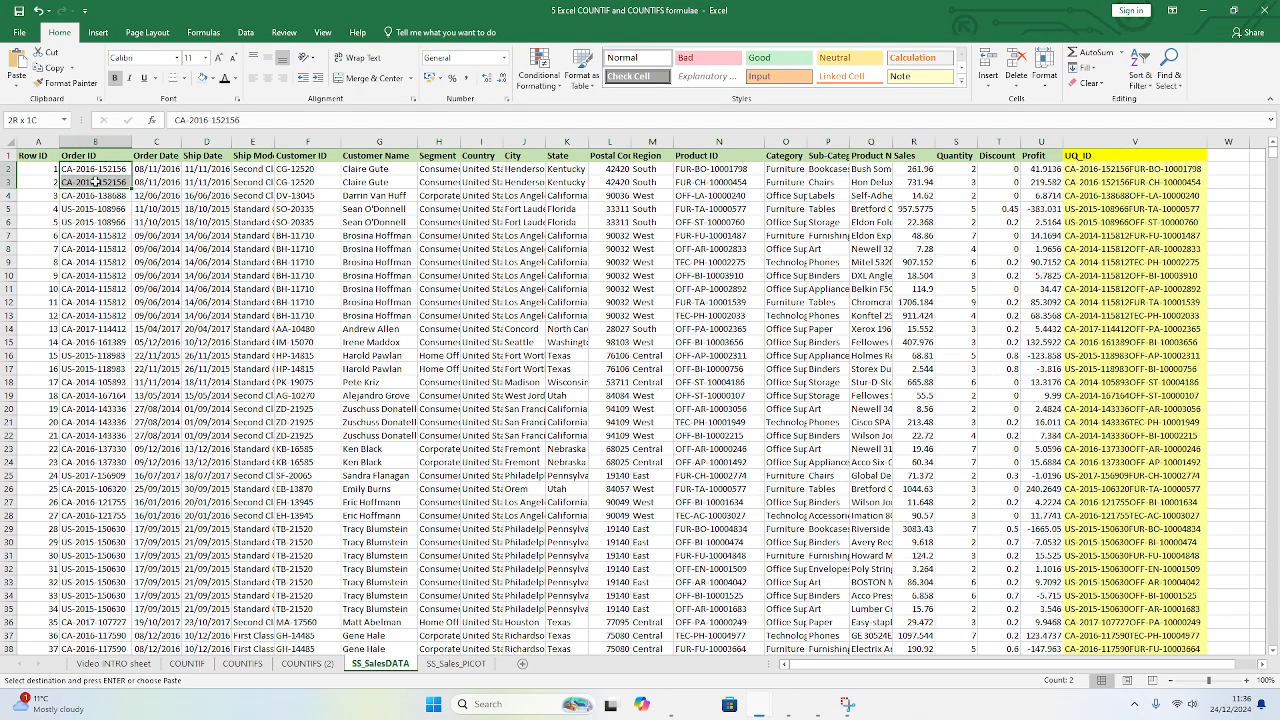
pyautogui.moveTo(94, 168); pyautogui.dragTo(831, 186)
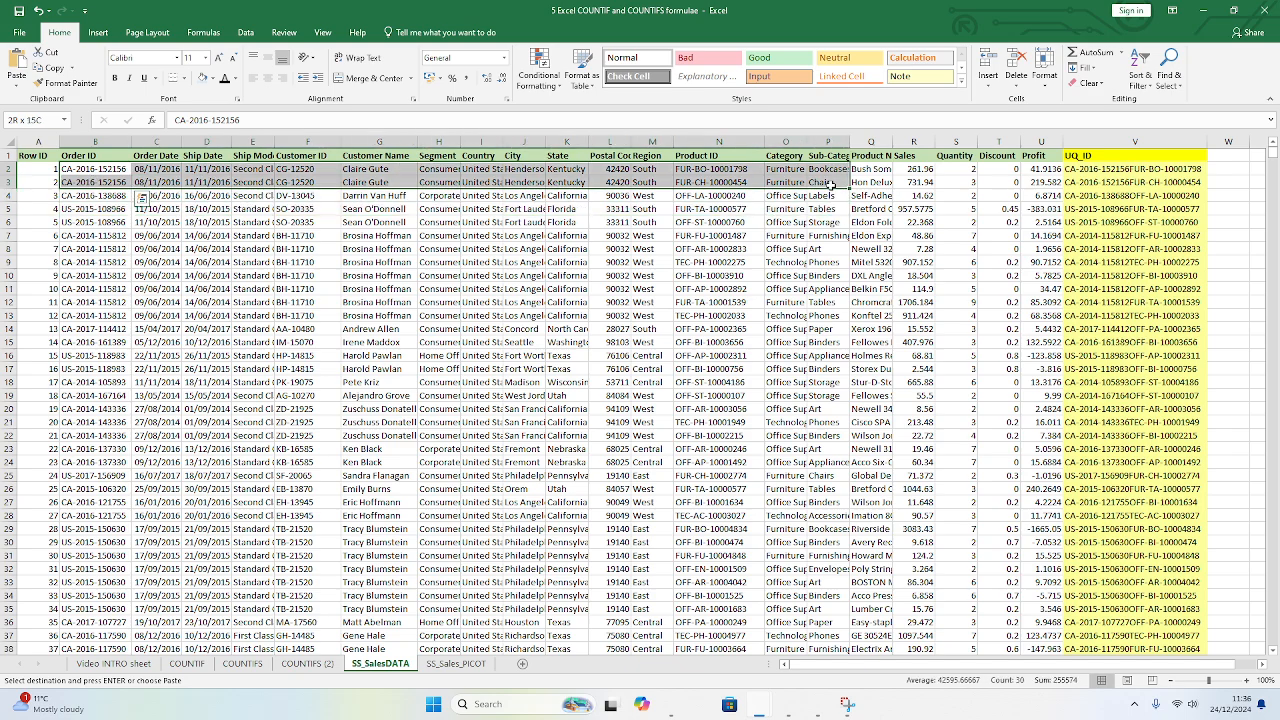
pyautogui.moveTo(716, 169); pyautogui.dragTo(118, 176)
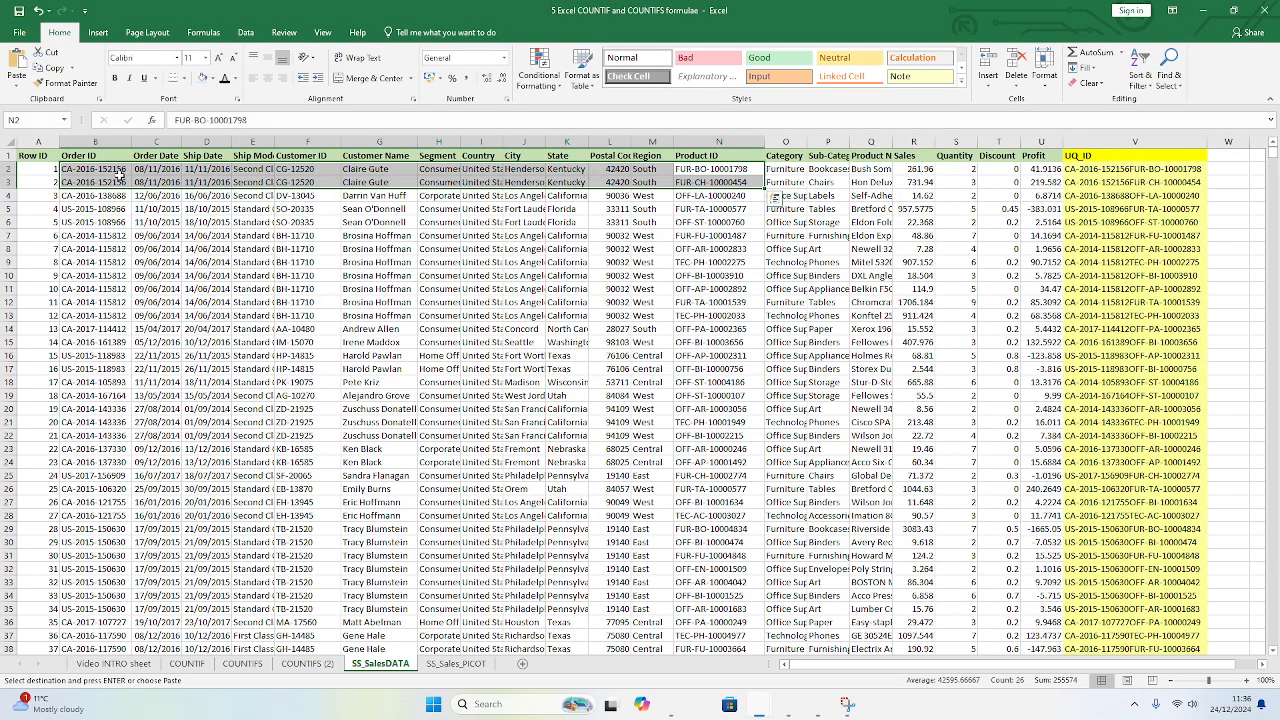
# Step: Examine how the UQ_ID column combines Order ID and Product ID to identify each sales row
pyautogui.click(1093, 168)
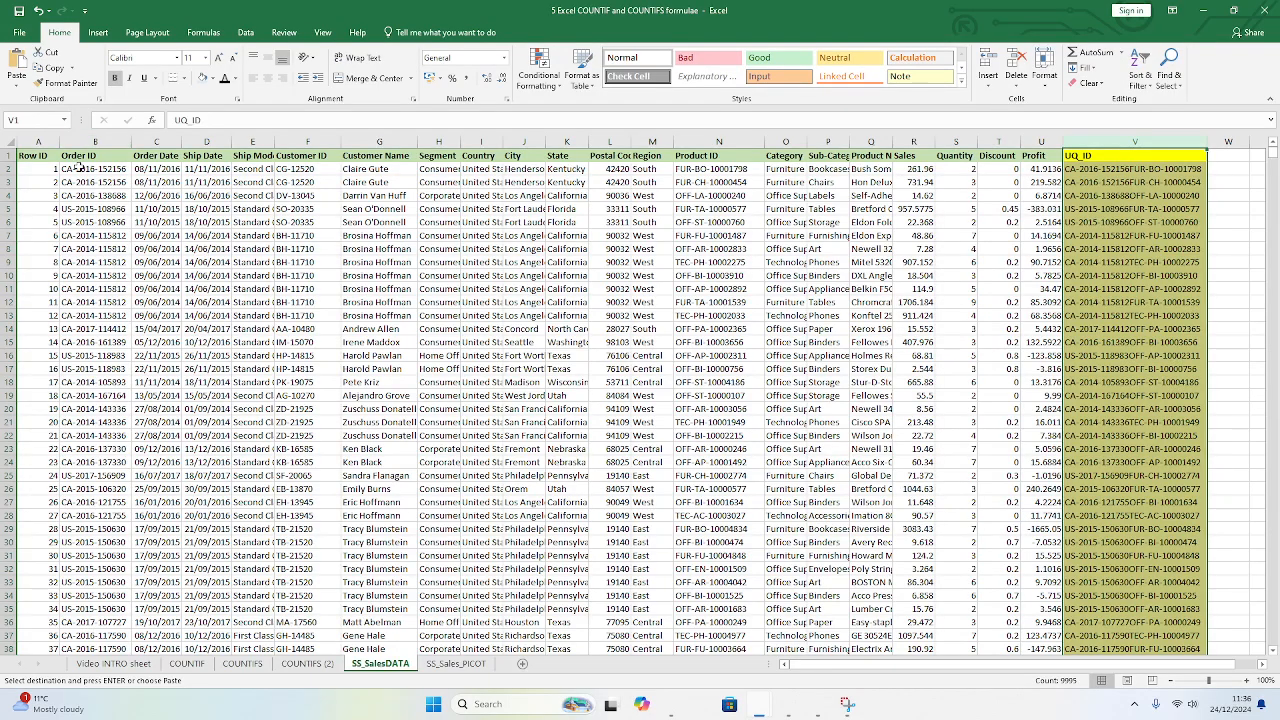
pyautogui.moveTo(80, 168)
pyautogui.mouseDown()
pyautogui.moveTo(90, 288)
pyautogui.moveTo(72, 184)
pyautogui.mouseUp()
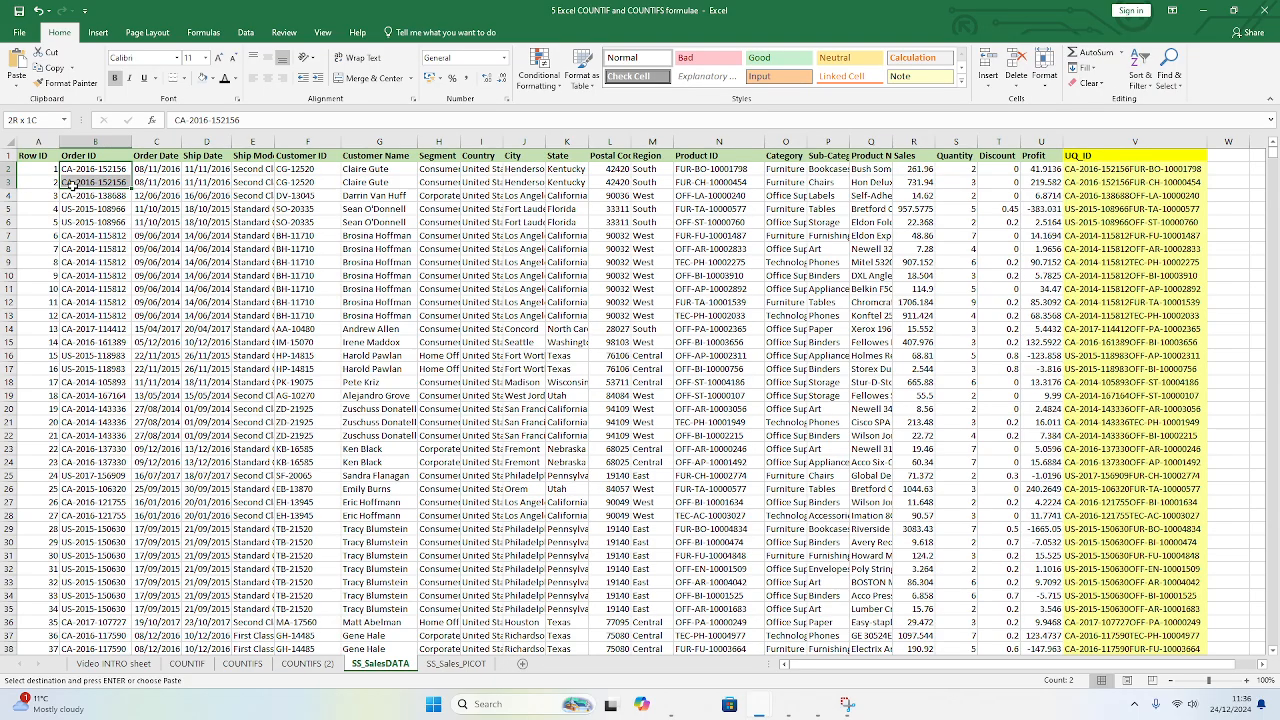
pyautogui.moveTo(72, 184); pyautogui.dragTo(90, 182)
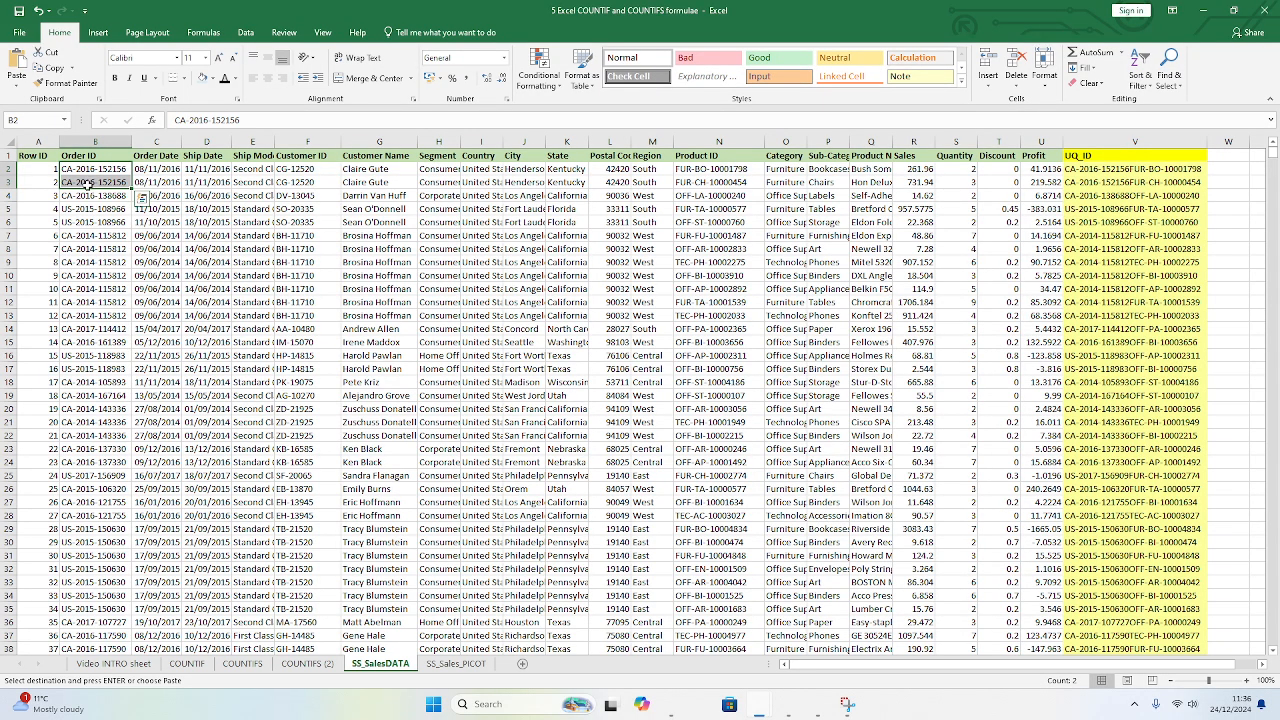
pyautogui.click(1101, 172)
pyautogui.moveTo(1101, 172); pyautogui.dragTo(1101, 178)
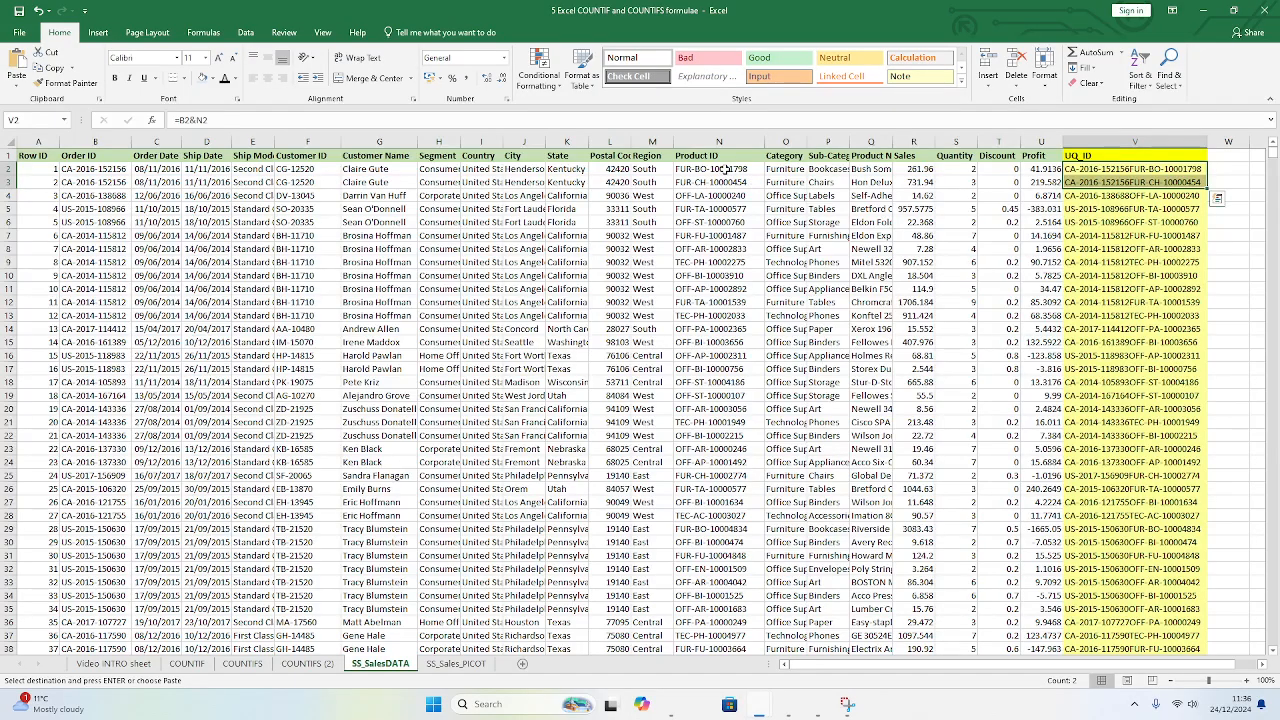
pyautogui.click(1103, 140)
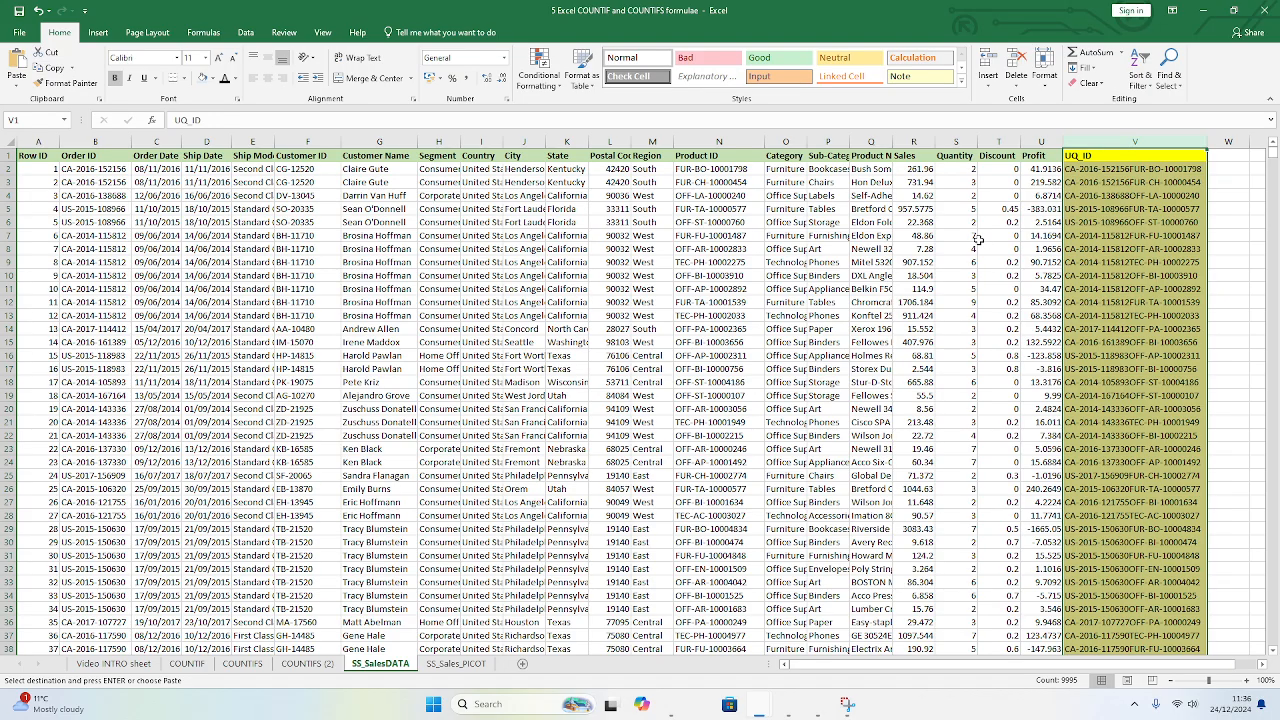
pyautogui.click(1000, 299)
pyautogui.click(1099, 142)
pyautogui.click(710, 263)
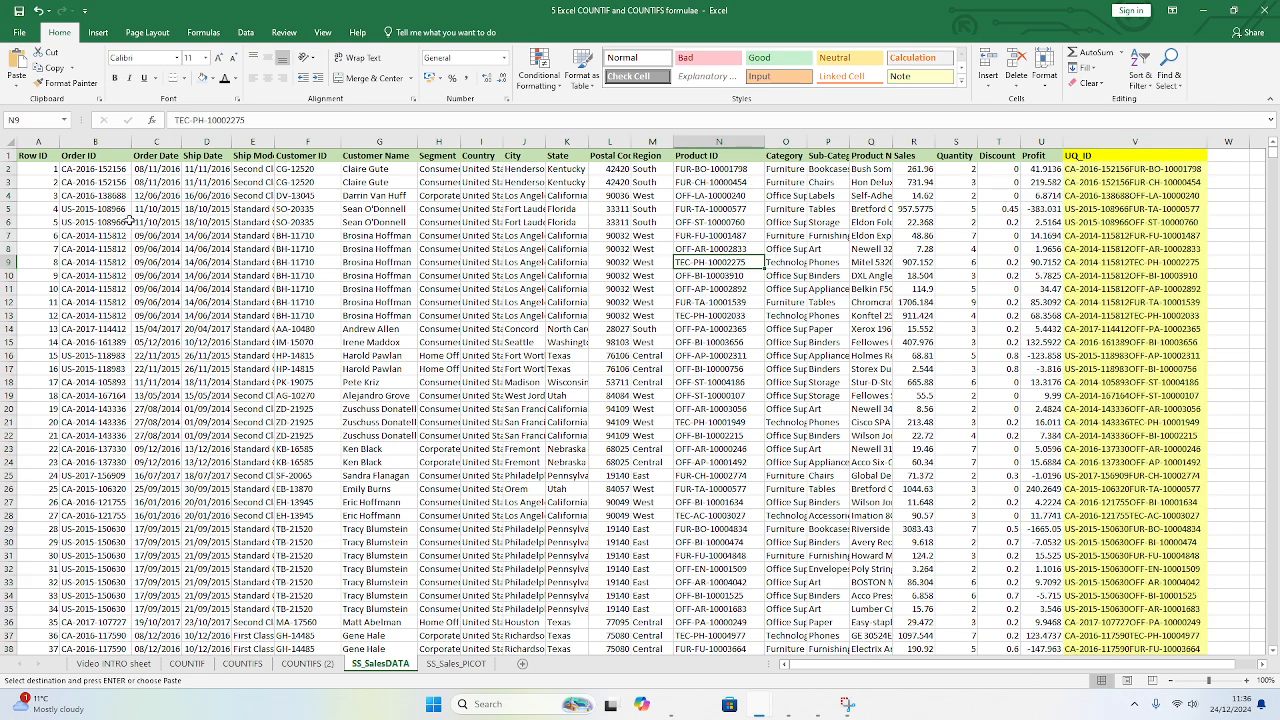
pyautogui.click(94, 155)
# Step: On the COUNTIF sheet, review the existing Orders formula and clear the Orders values in G21:G24
pyautogui.click(184, 667)
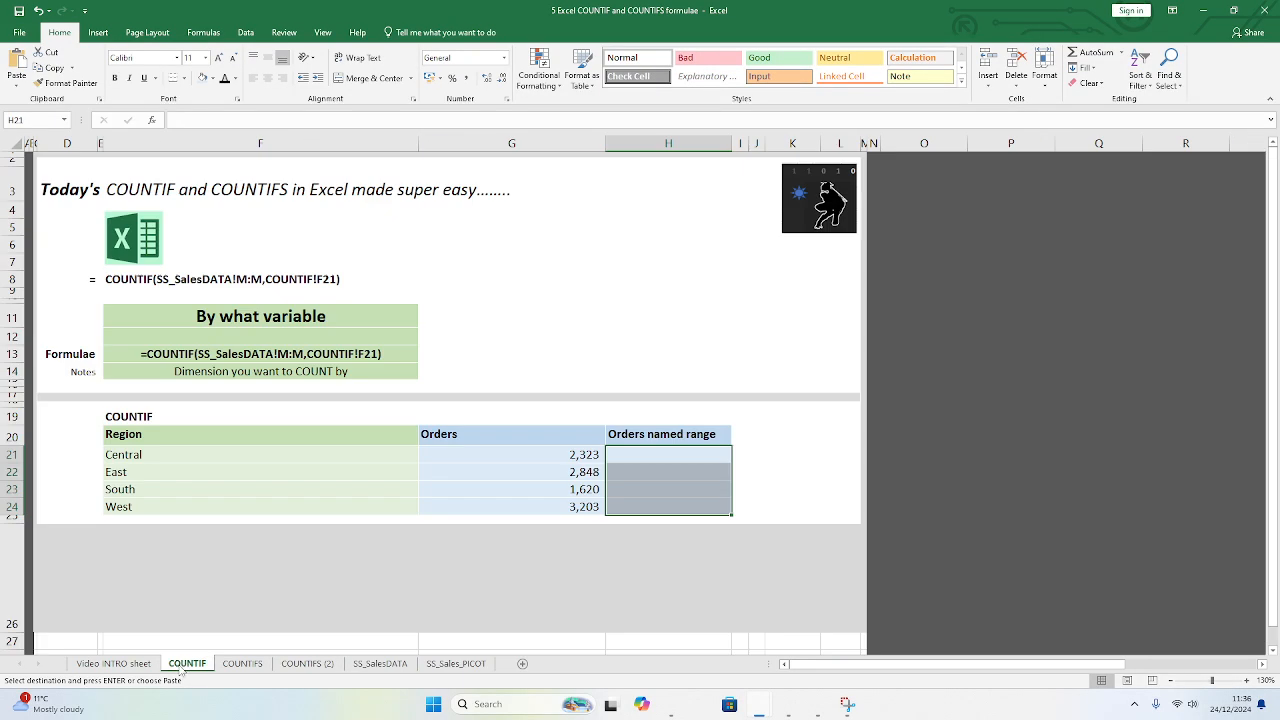
pyautogui.click(563, 320)
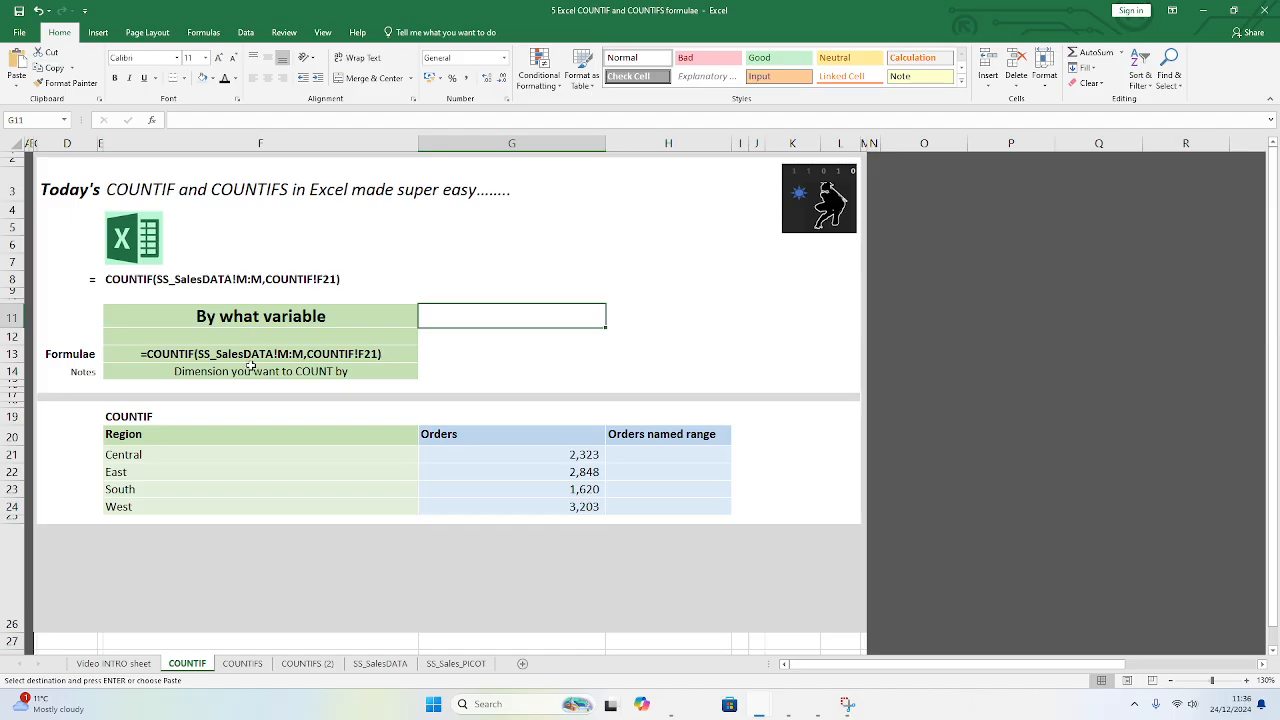
pyautogui.click(514, 456)
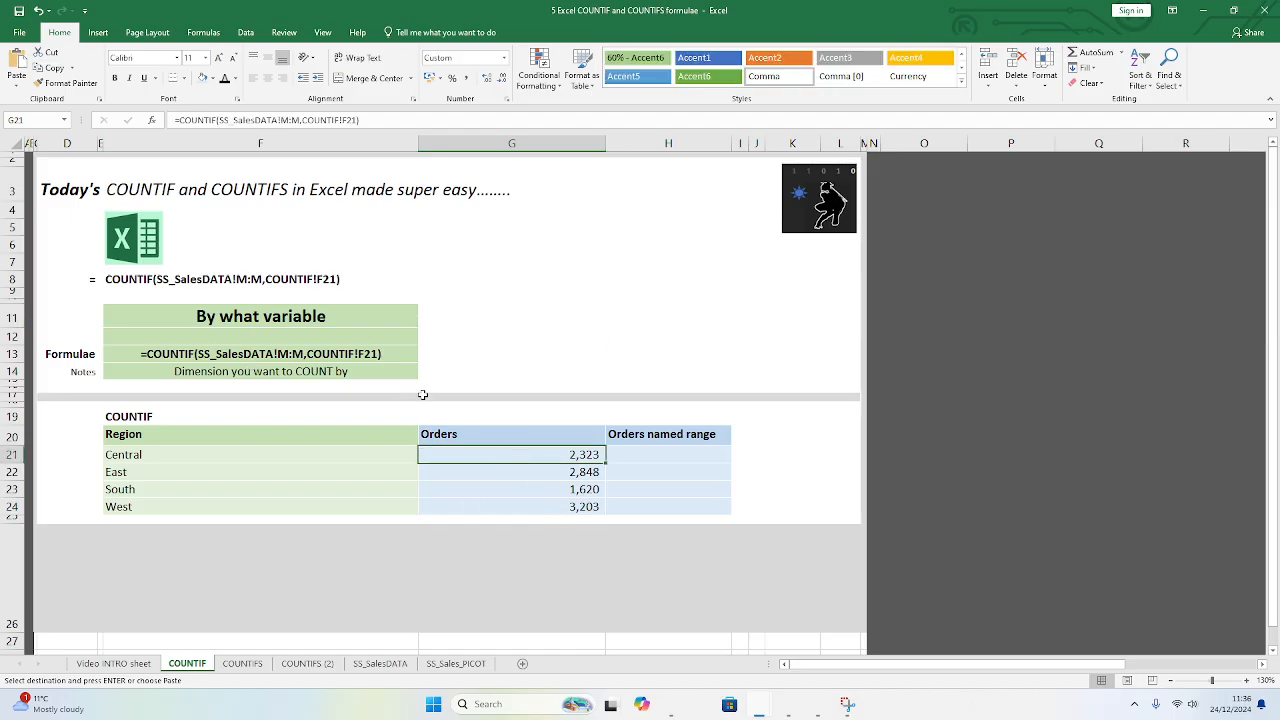
pyautogui.moveTo(509, 450); pyautogui.dragTo(512, 502)
pyautogui.press('Delete')
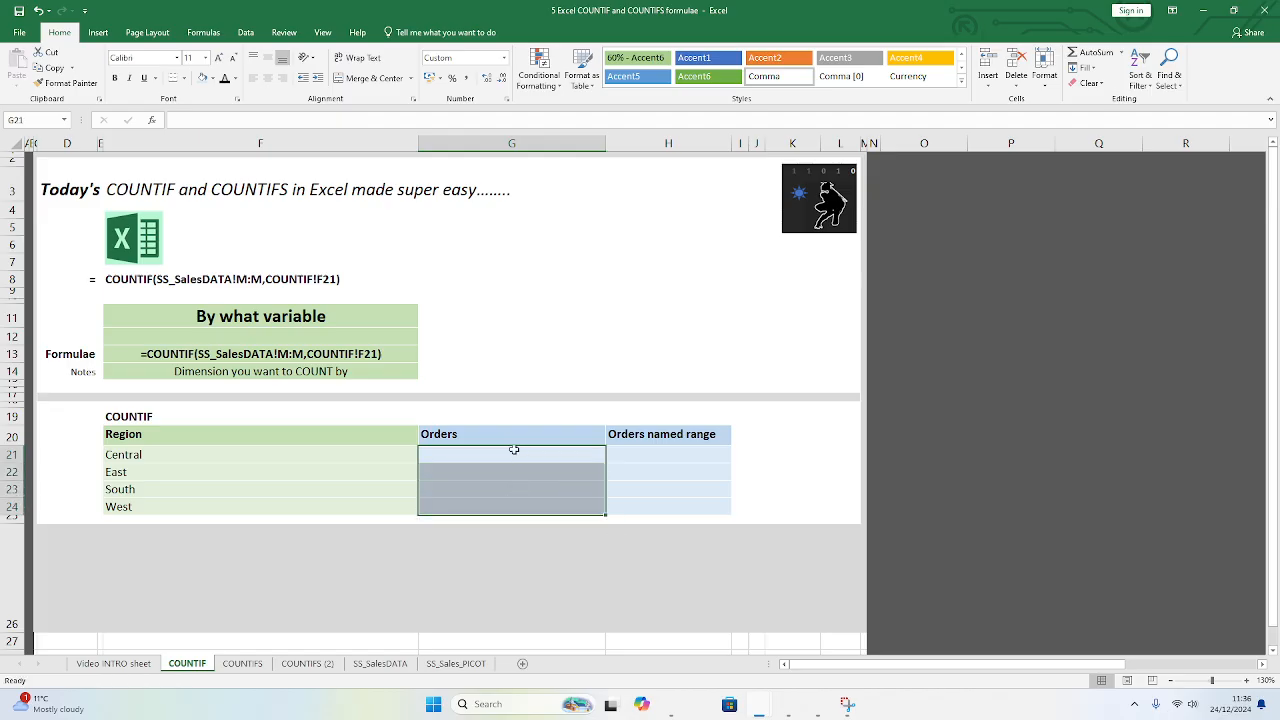
# Step: Enter =COUNTIF(SS_SalesDATA!M:M,COUNTIF!F21) in G21 to count Central orders and fill the formula down to G24
pyautogui.click(513, 450)
pyautogui.write('=coun')
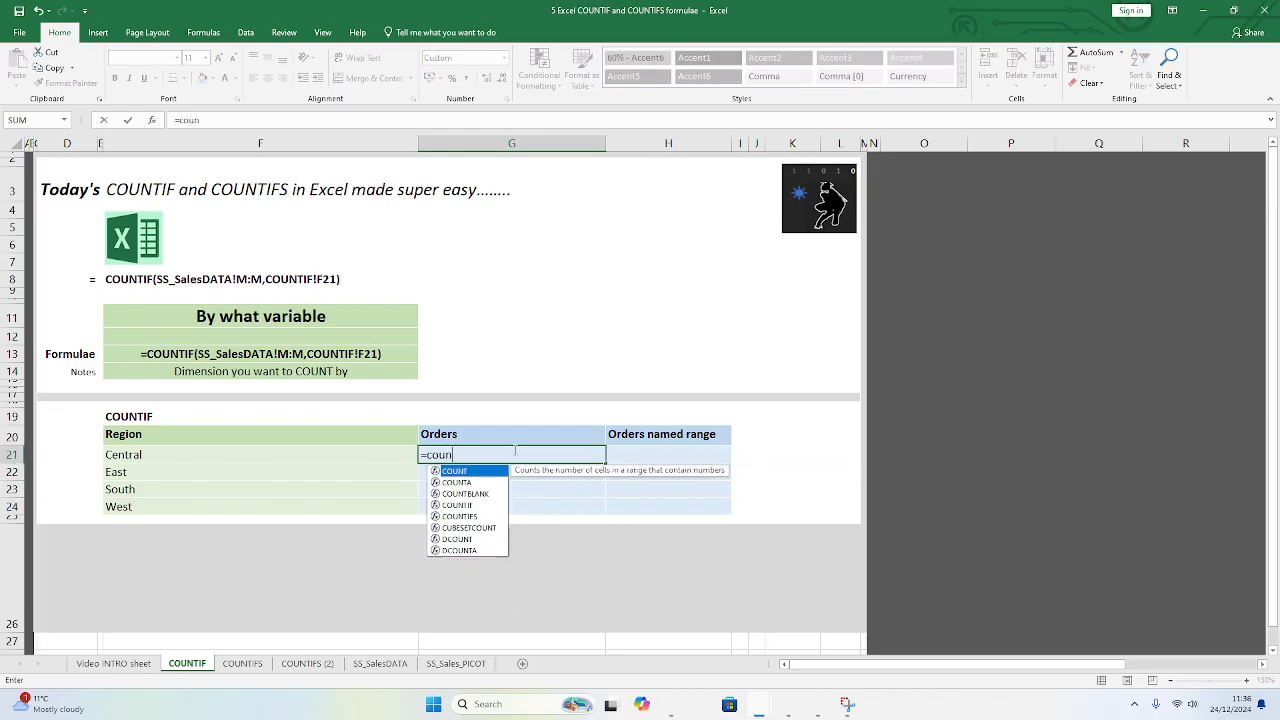
pyautogui.write('tif')
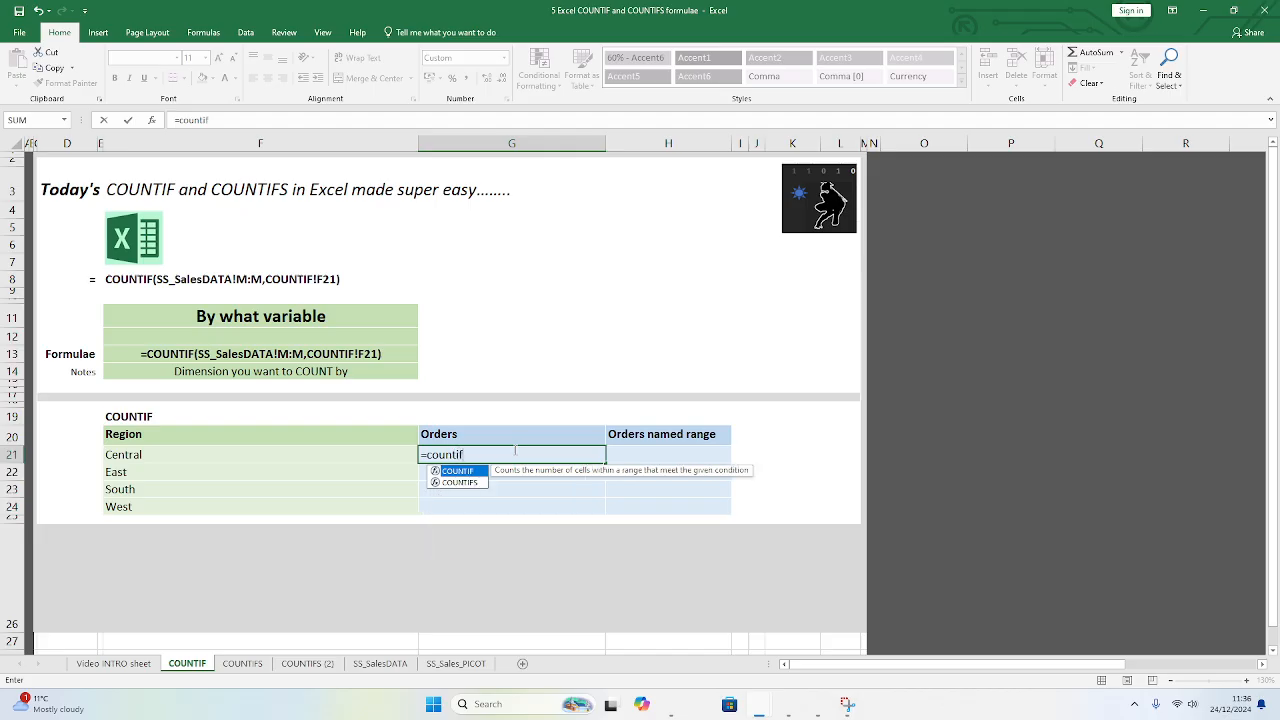
pyautogui.write('(')
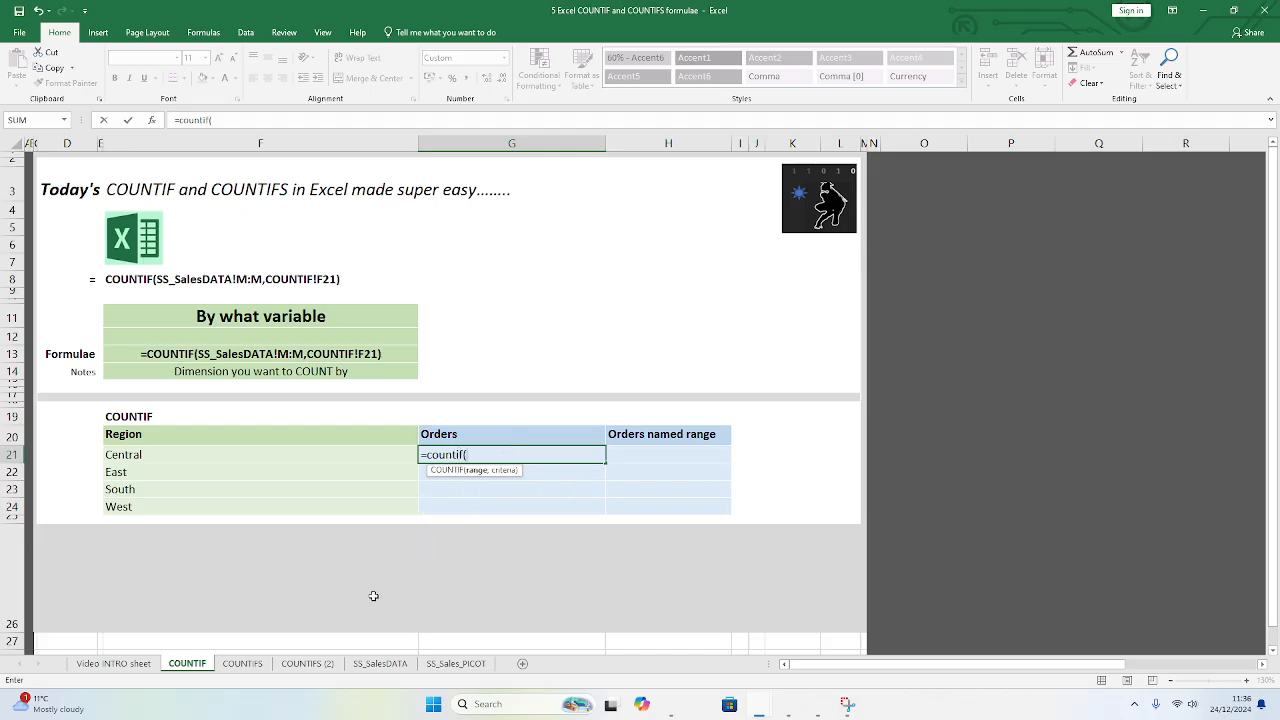
pyautogui.click(380, 664)
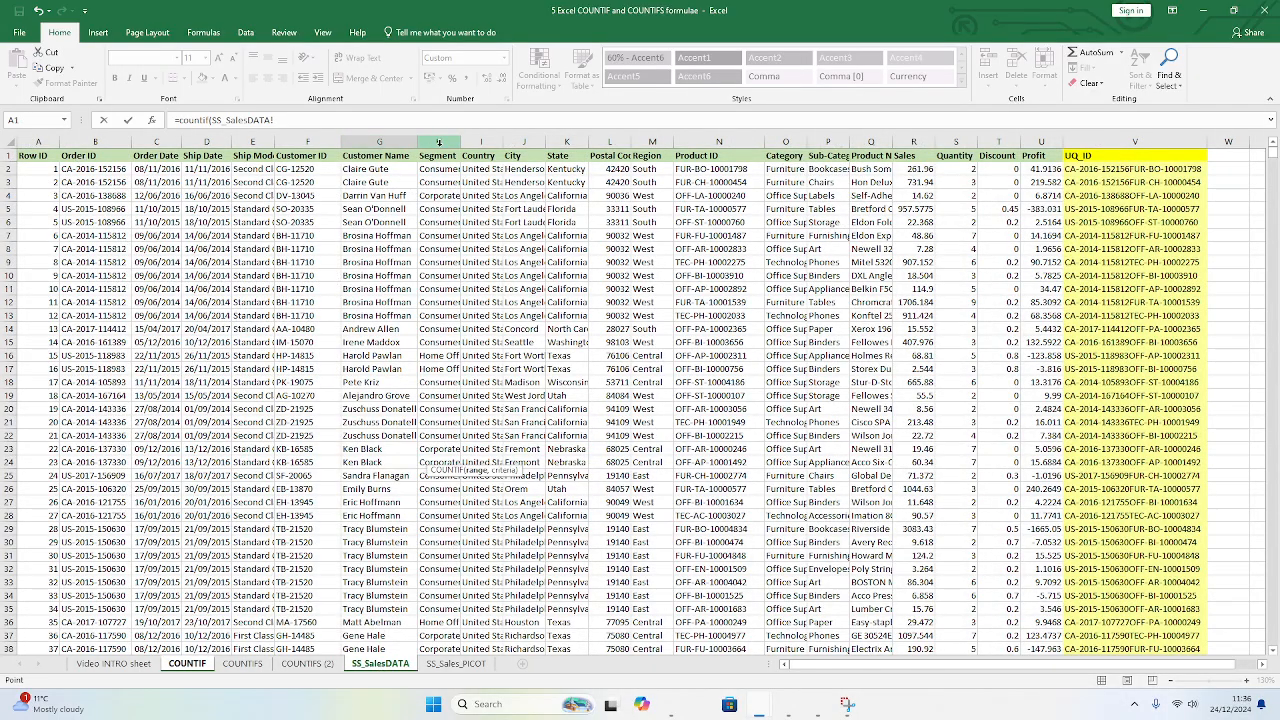
pyautogui.click(652, 142)
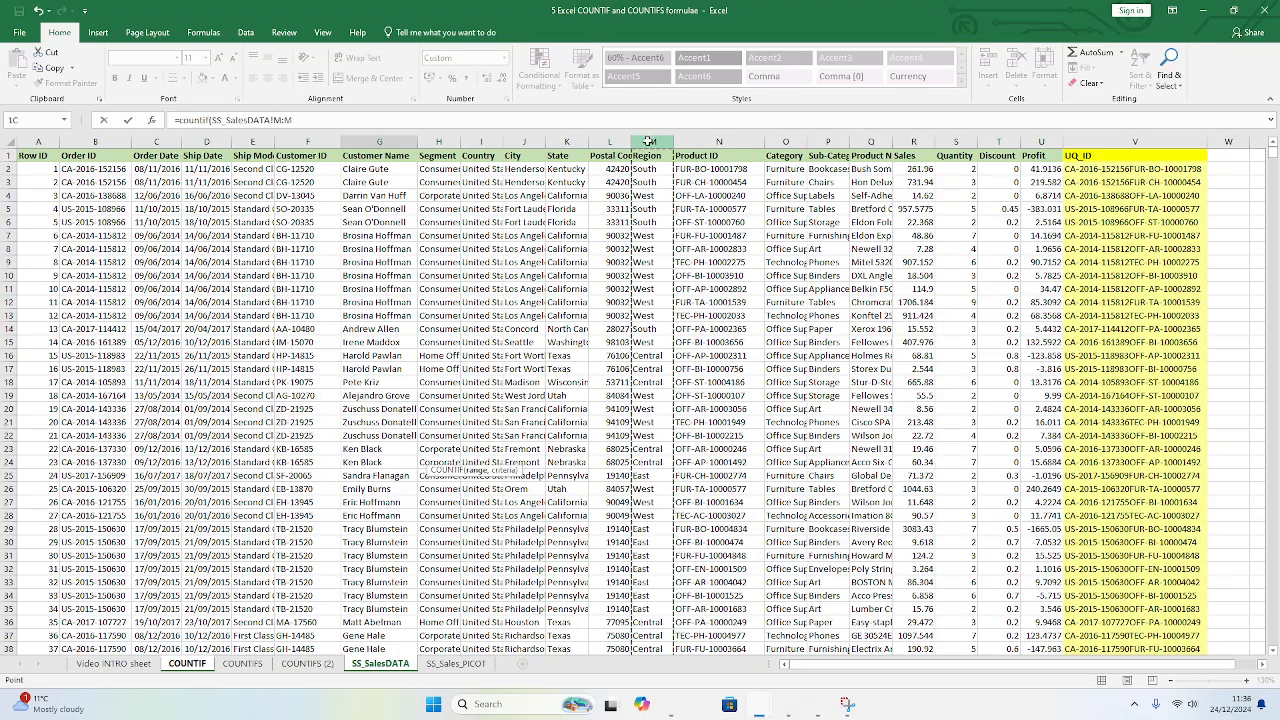
pyautogui.write(',')
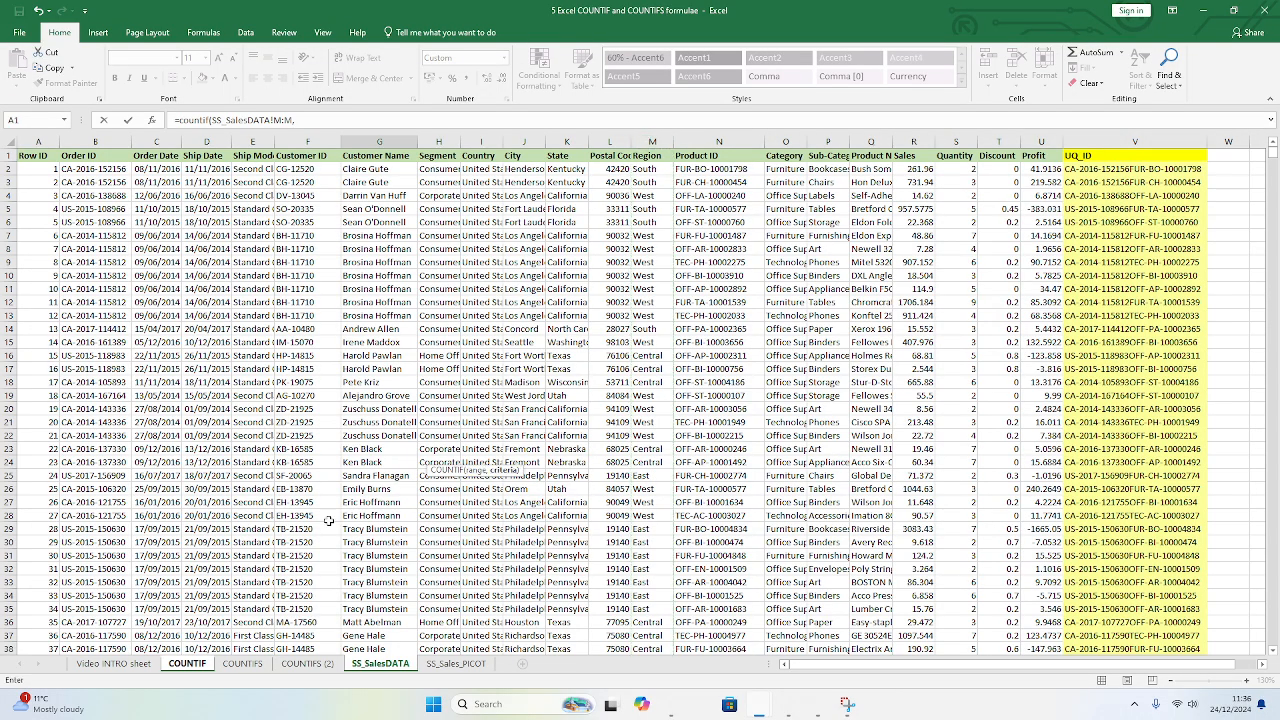
pyautogui.click(187, 664)
pyautogui.click(181, 454)
pyautogui.press('Return')
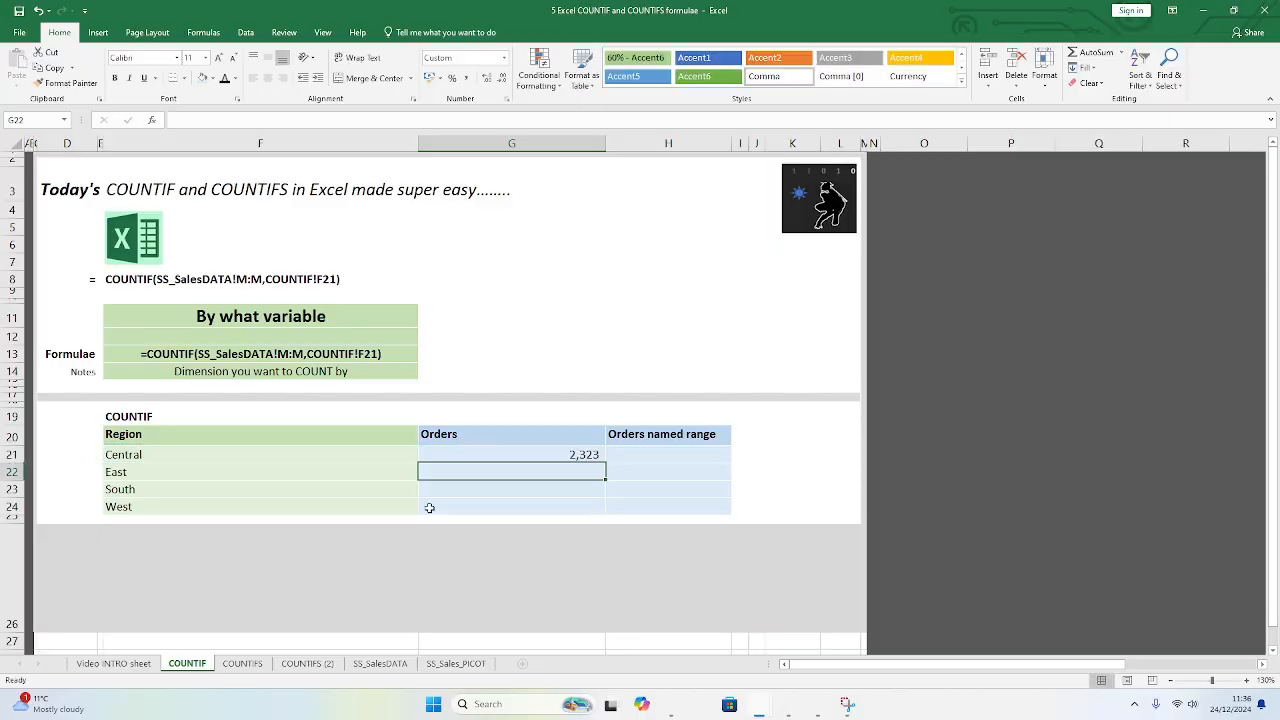
pyautogui.click(597, 455)
pyautogui.moveTo(605, 463); pyautogui.dragTo(605, 514)
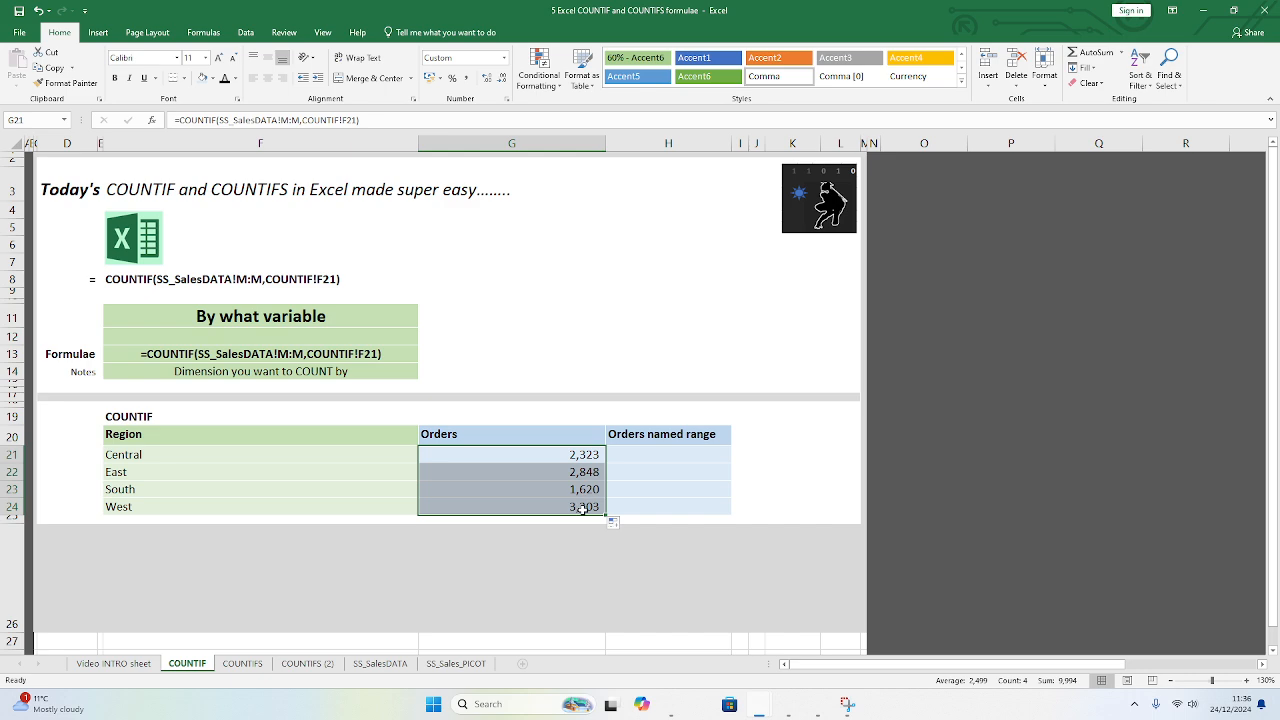
# Step: Check the sum of Orders in G21:G24 against the last Row ID in the SS_SalesDATA sheet
pyautogui.moveTo(526, 454); pyautogui.dragTo(526, 503)
pyautogui.click(529, 455)
pyautogui.moveTo(529, 455); pyautogui.dragTo(539, 501)
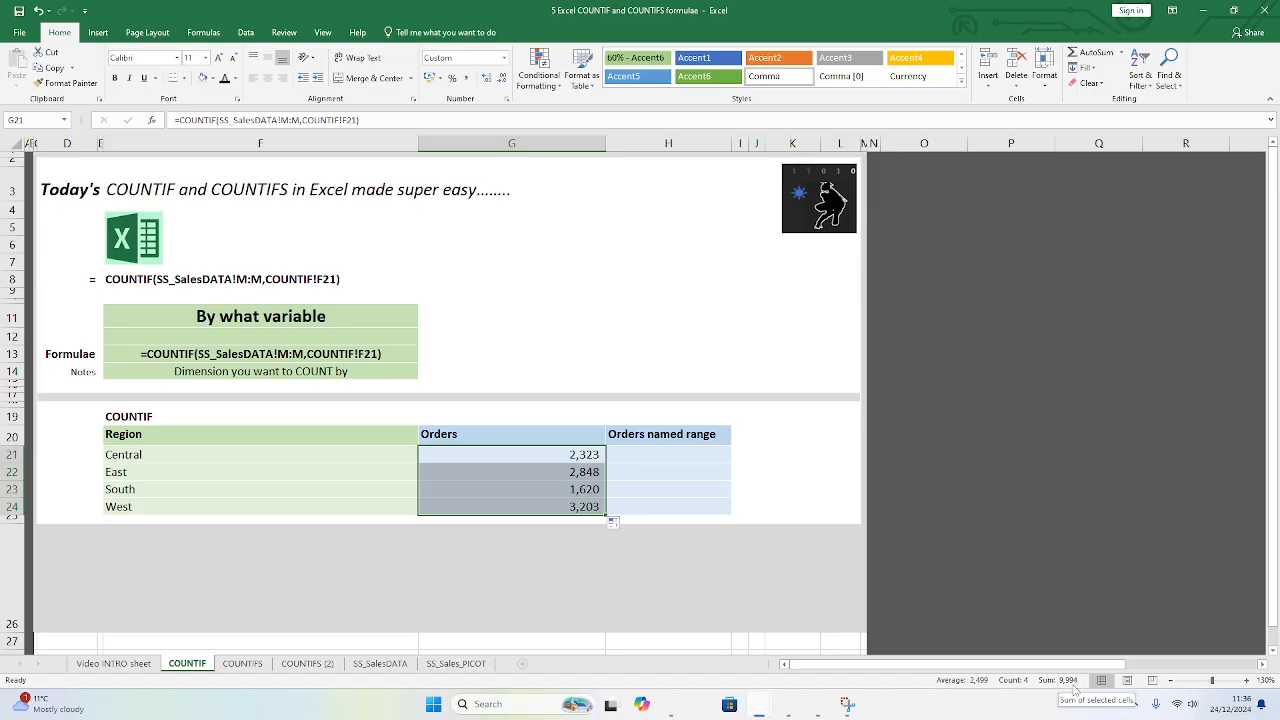
pyautogui.click(372, 665)
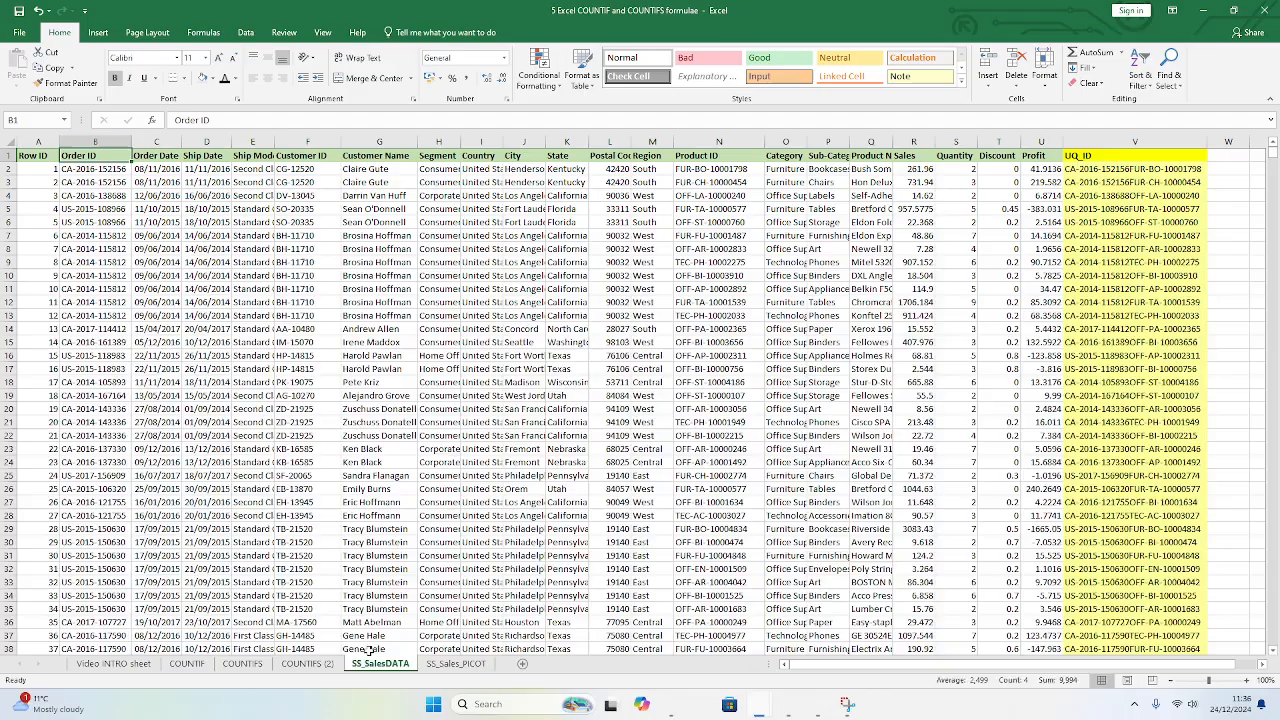
pyautogui.click(101, 172)
pyautogui.hotkey('ctrl', 'Down')
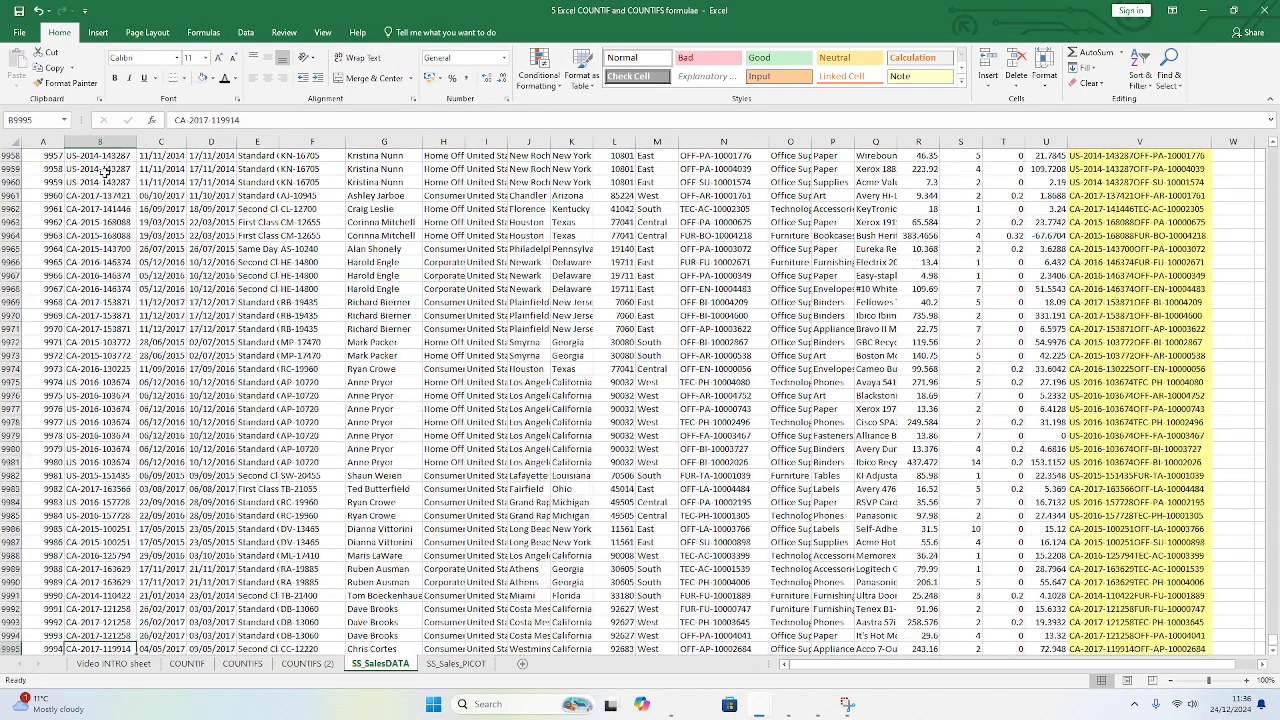
pyautogui.hotkey('ctrl', 'Up')
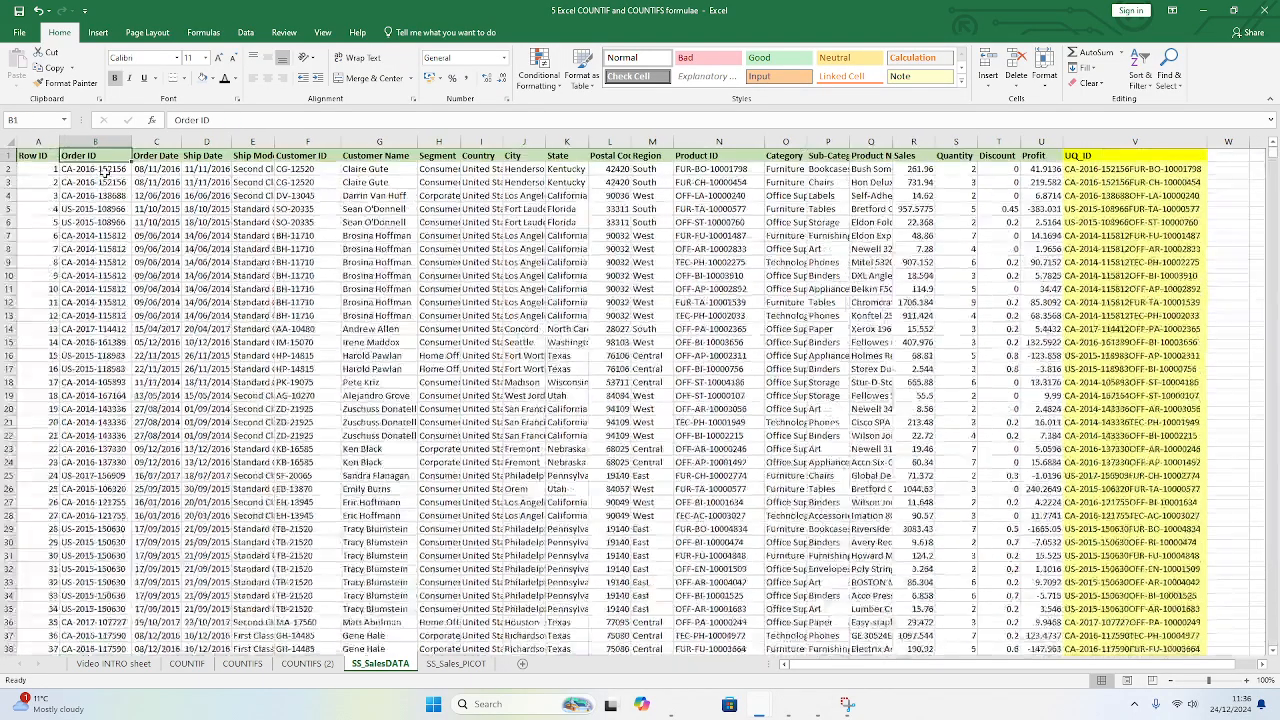
pyautogui.click(47, 145)
pyautogui.click(45, 157)
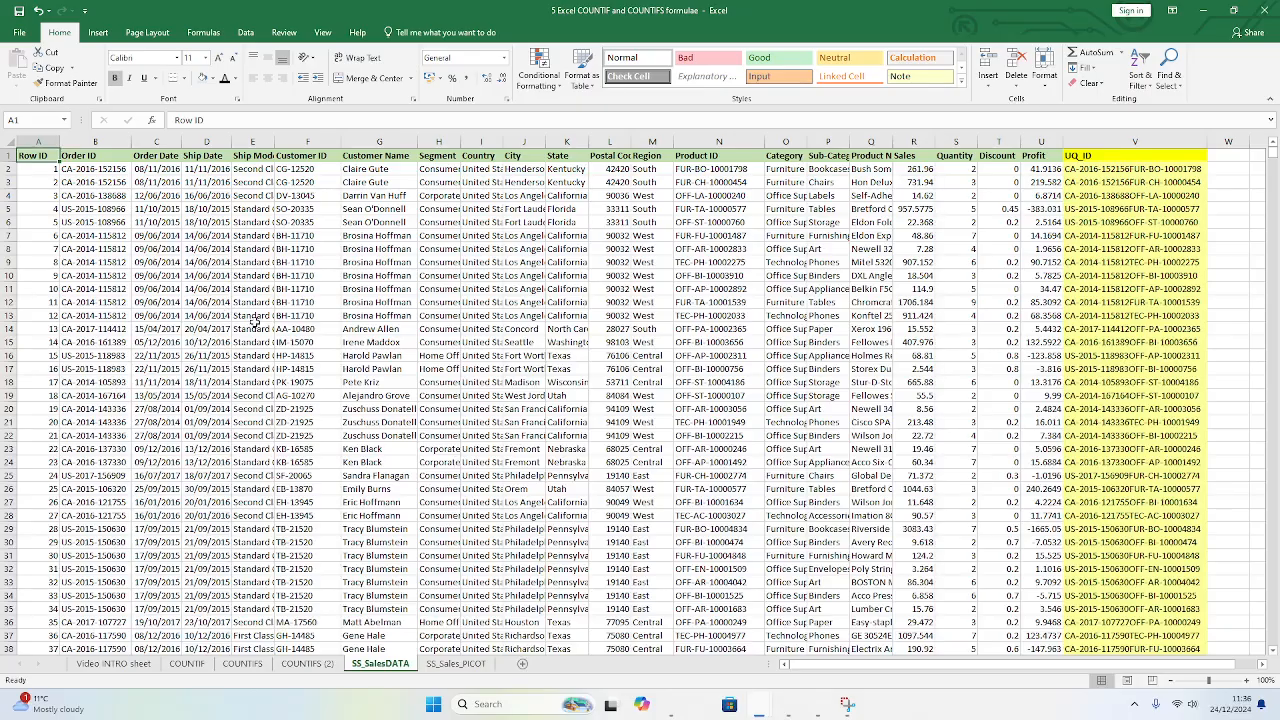
# Step: Return to the COUNTIF sheet and review the Region names, their Orders counts and the formula in G21
pyautogui.click(247, 667)
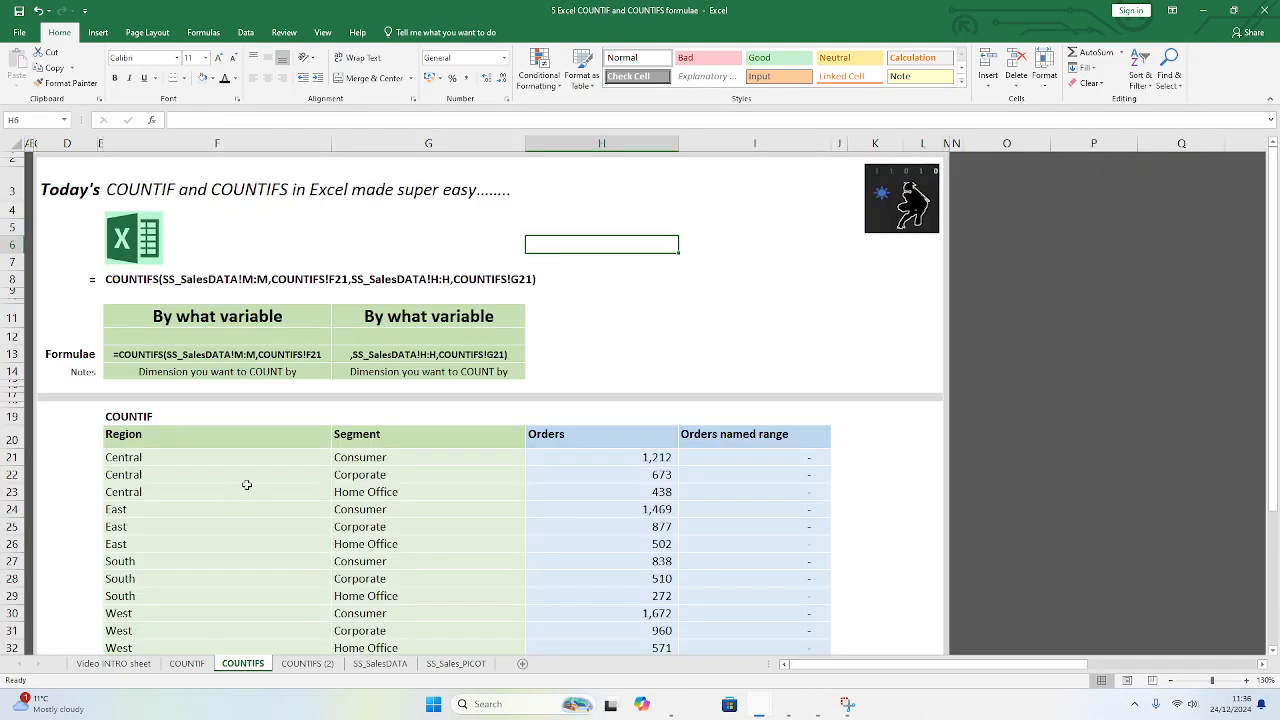
pyautogui.click(187, 664)
pyautogui.moveTo(242, 455); pyautogui.dragTo(223, 511)
pyautogui.moveTo(450, 455); pyautogui.dragTo(403, 503)
pyautogui.click(468, 452)
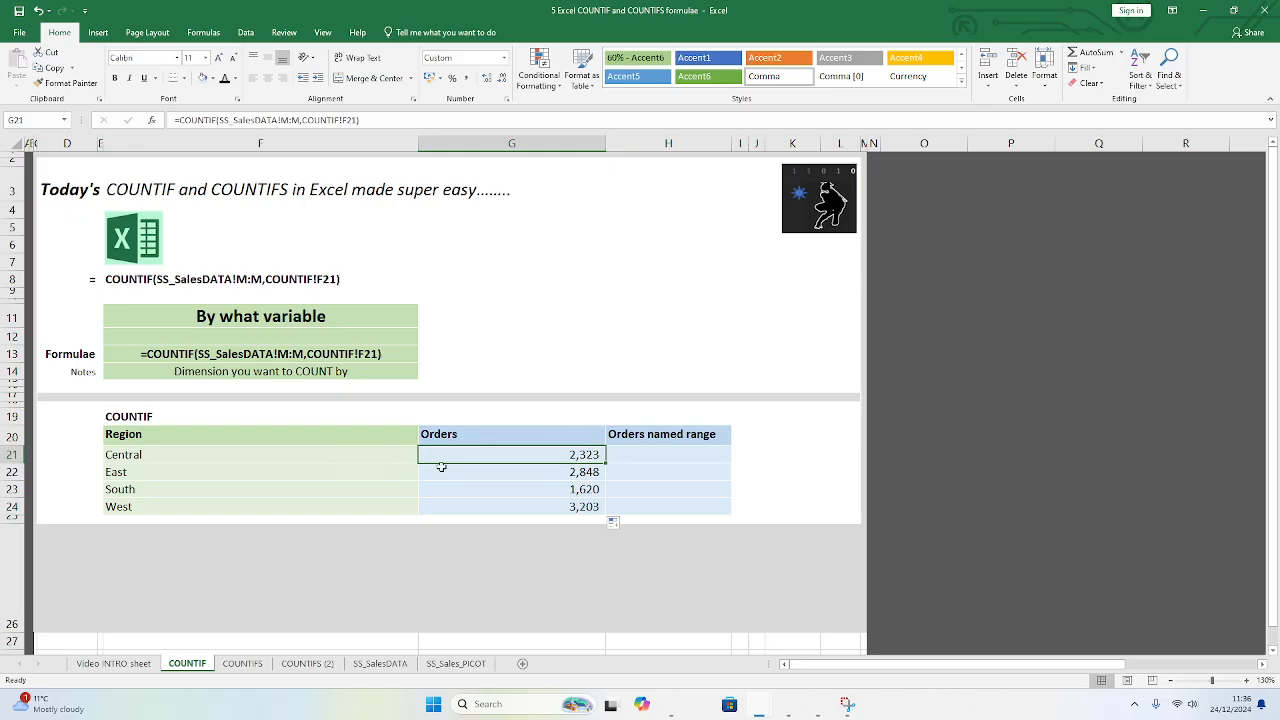
# Step: Define the named range Region for the whole of column M in the SS_SalesDATA sheet
pyautogui.click(679, 459)
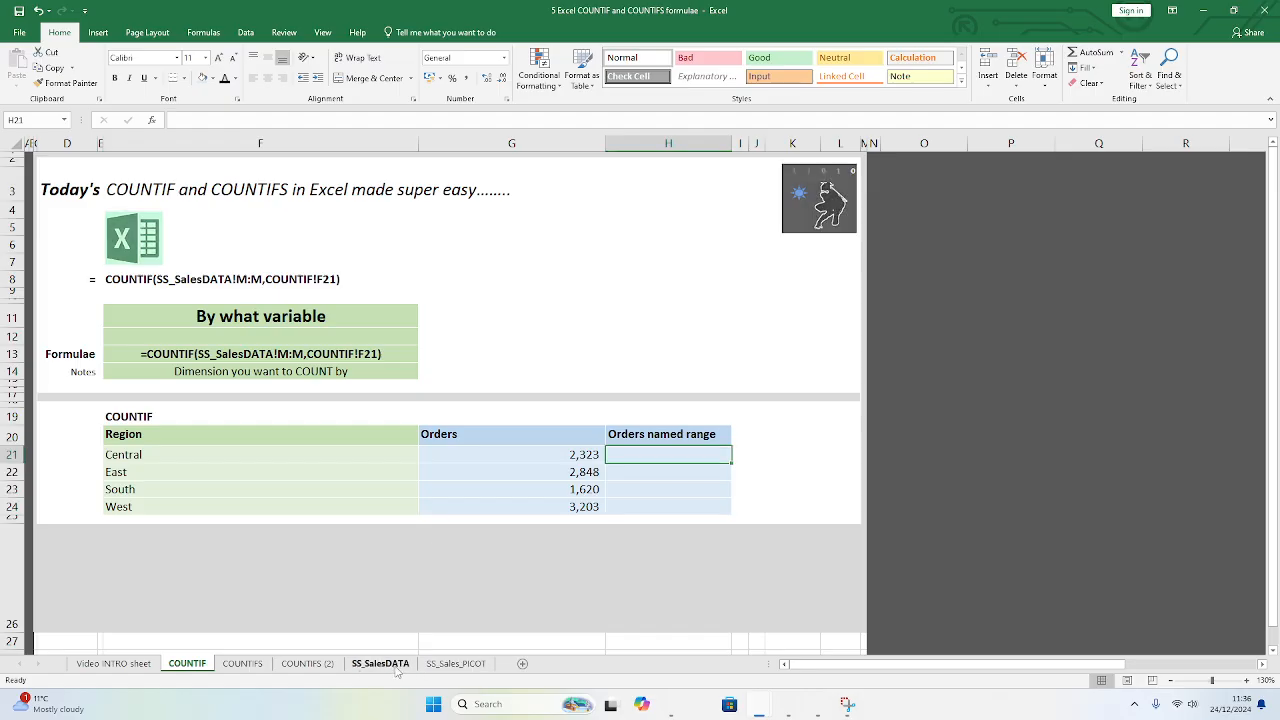
pyautogui.click(394, 666)
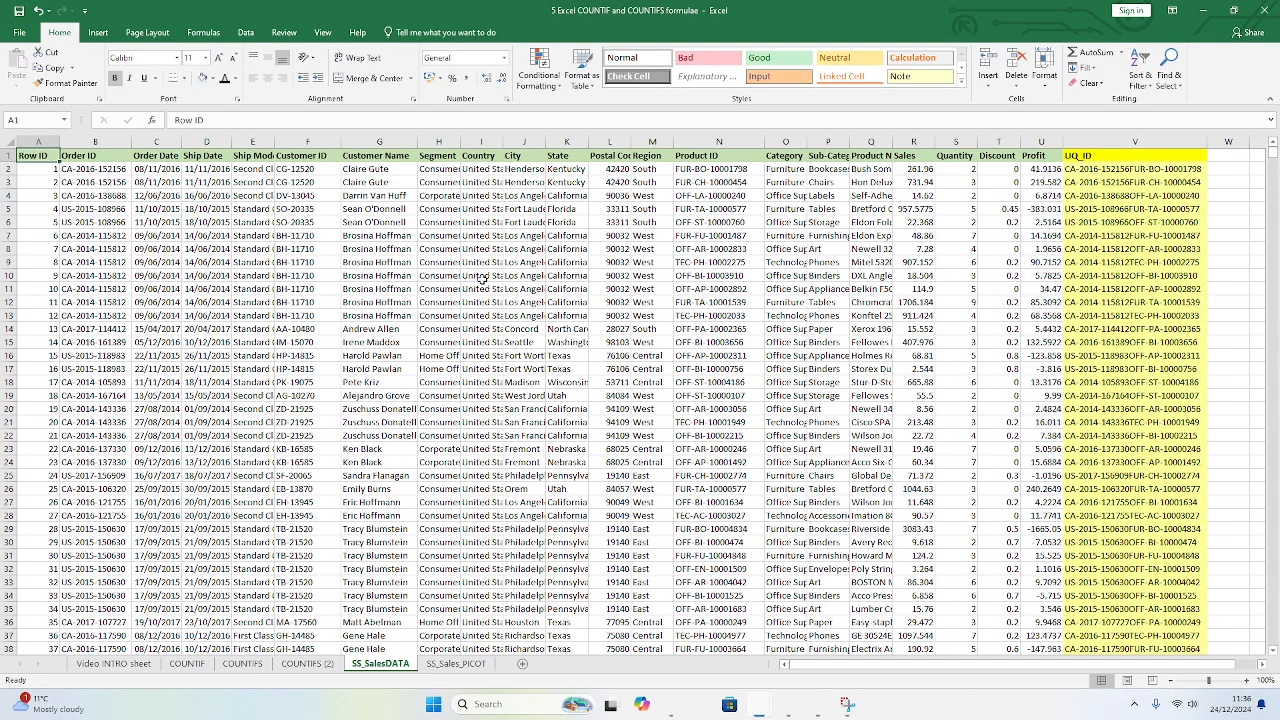
pyautogui.click(652, 142)
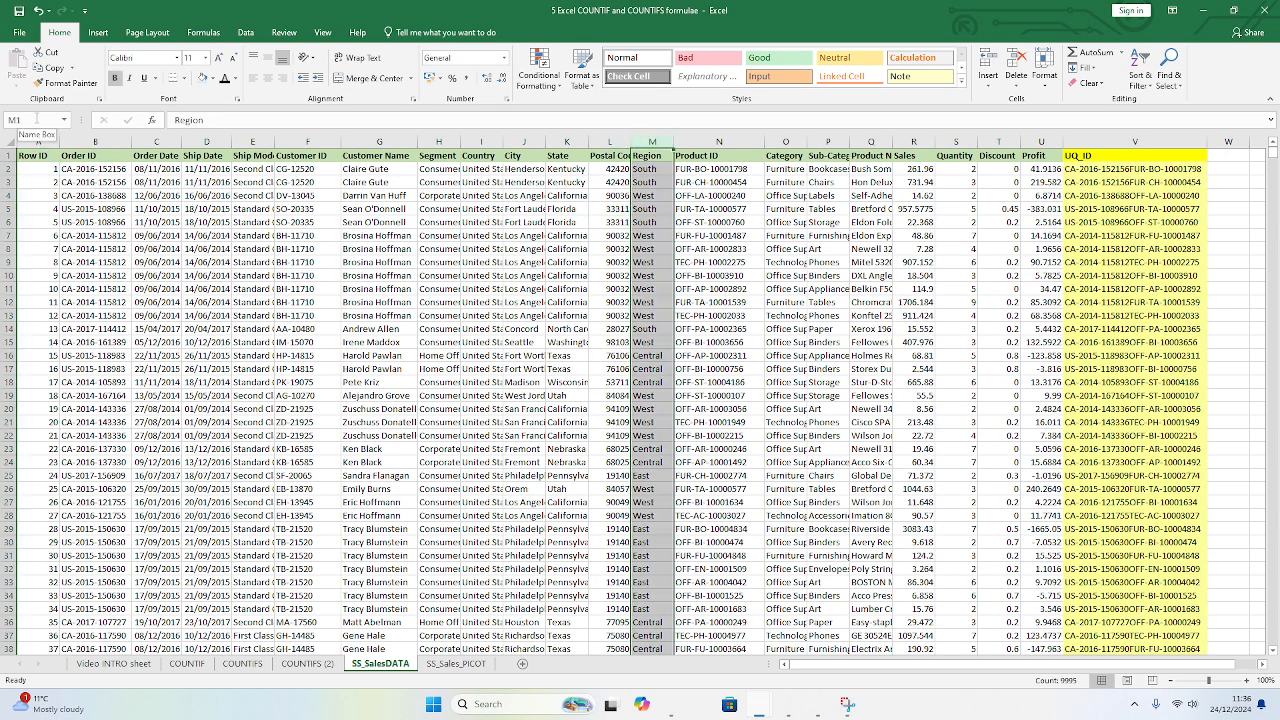
pyautogui.click(36, 118)
pyautogui.write('Region')
pyautogui.press('Return')
# Step: On the COUNTIF sheet, enter =COUNTIF(Region,F21) in H21 and fill the formula down to H24
pyautogui.click(187, 663)
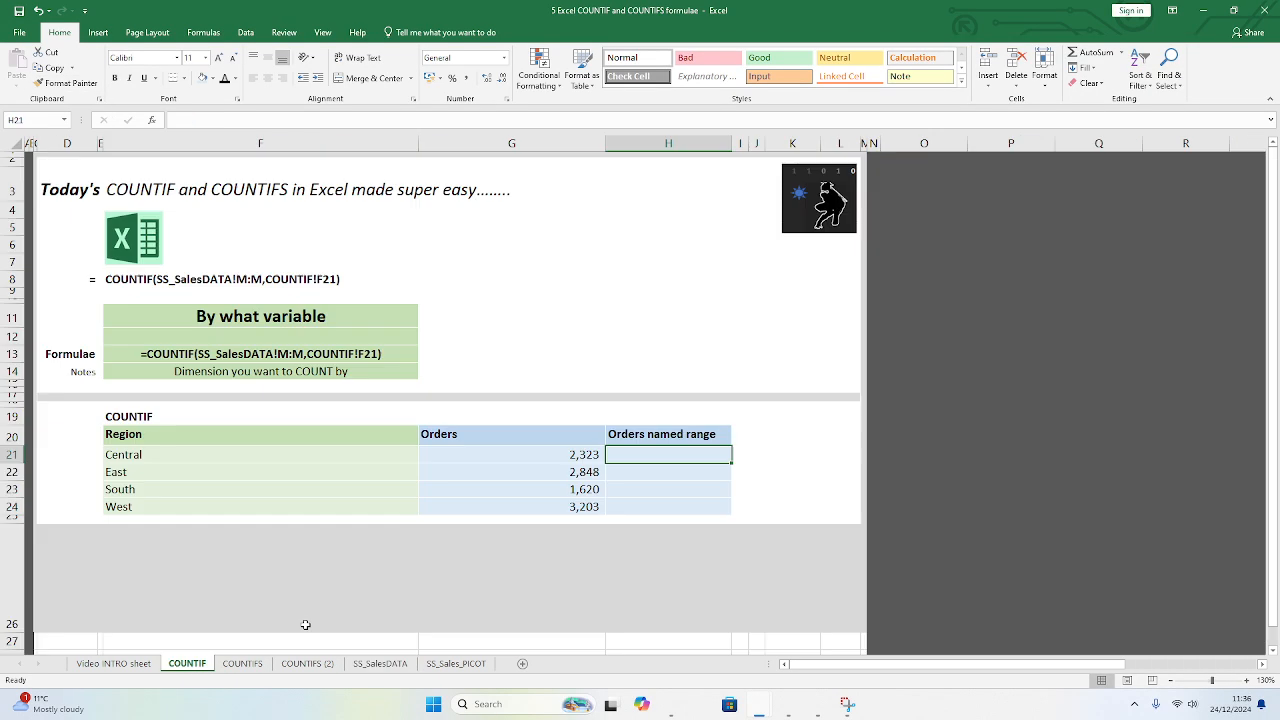
pyautogui.click(624, 489)
pyautogui.click(627, 453)
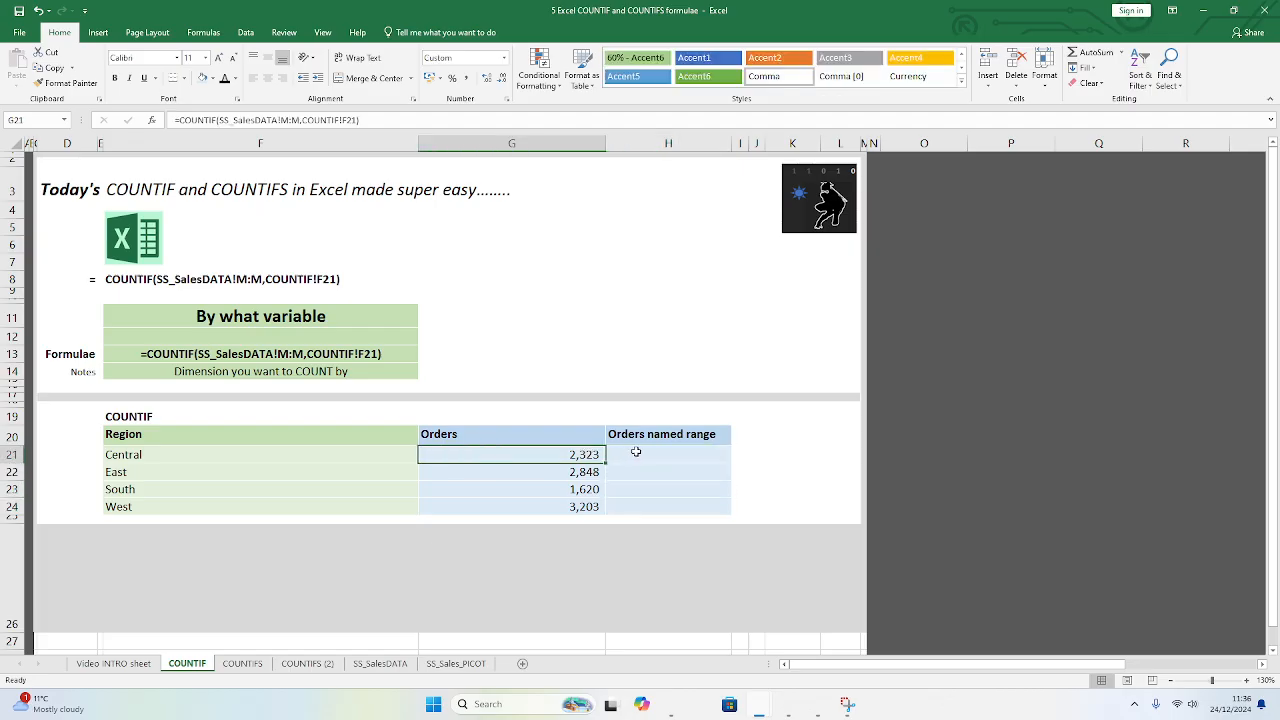
pyautogui.write('=')
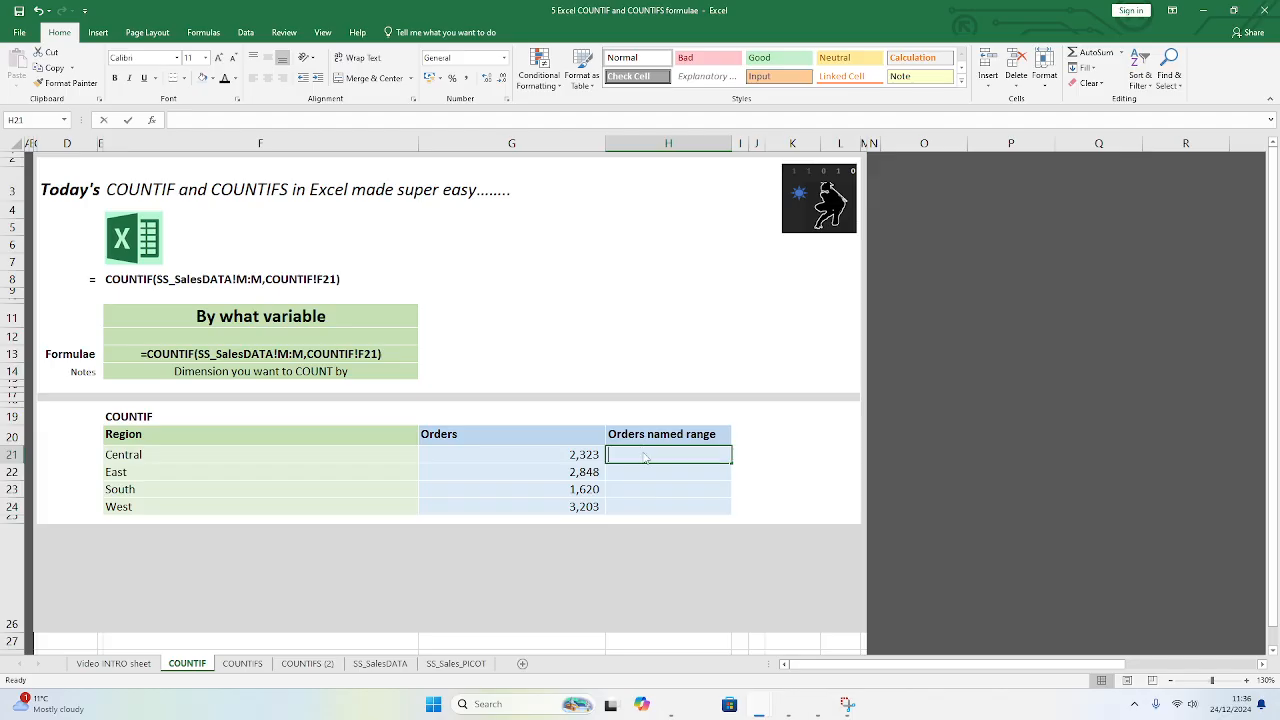
pyautogui.write('countif')
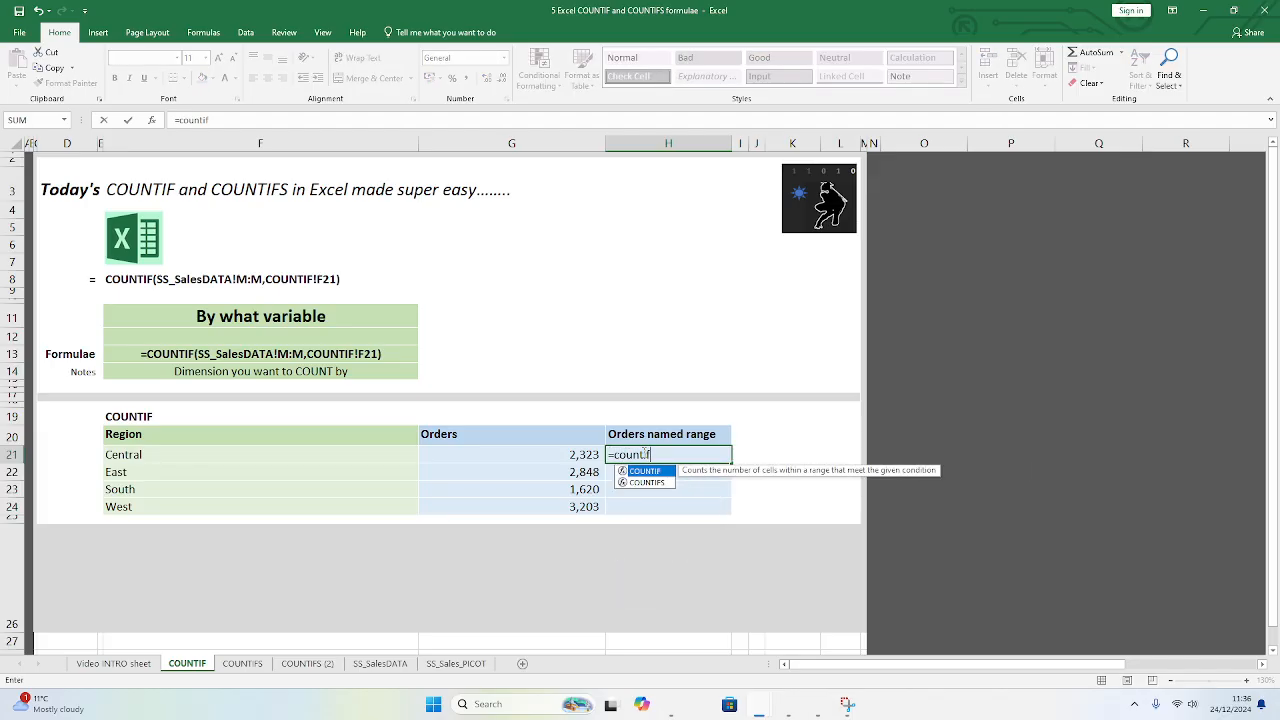
pyautogui.write('(Region')
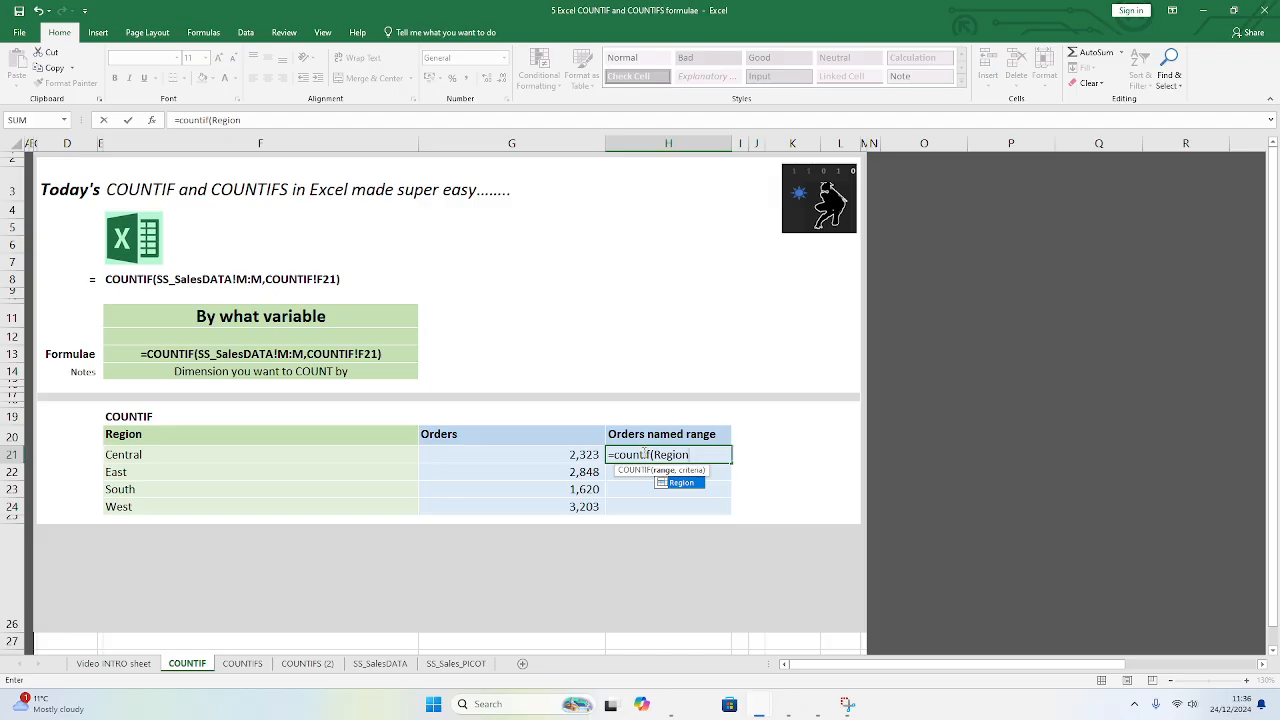
pyautogui.write(',')
pyautogui.click(240, 456)
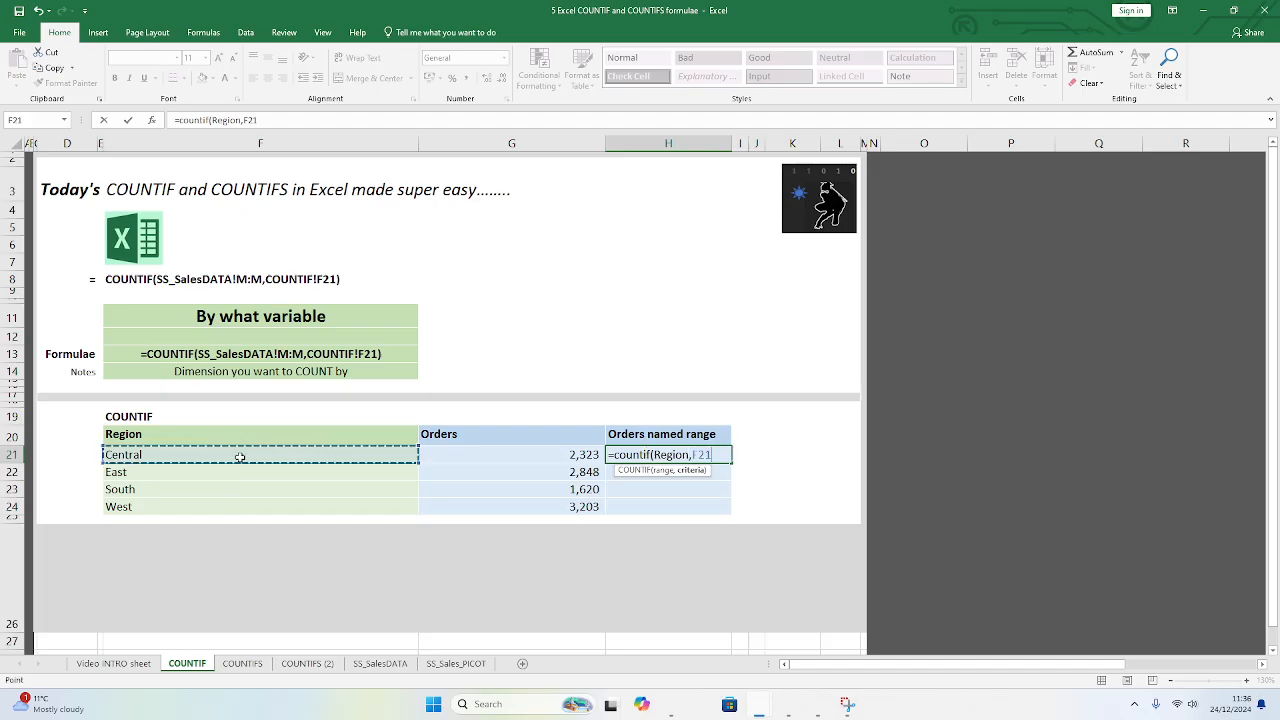
pyautogui.press('Return')
pyautogui.click(638, 456)
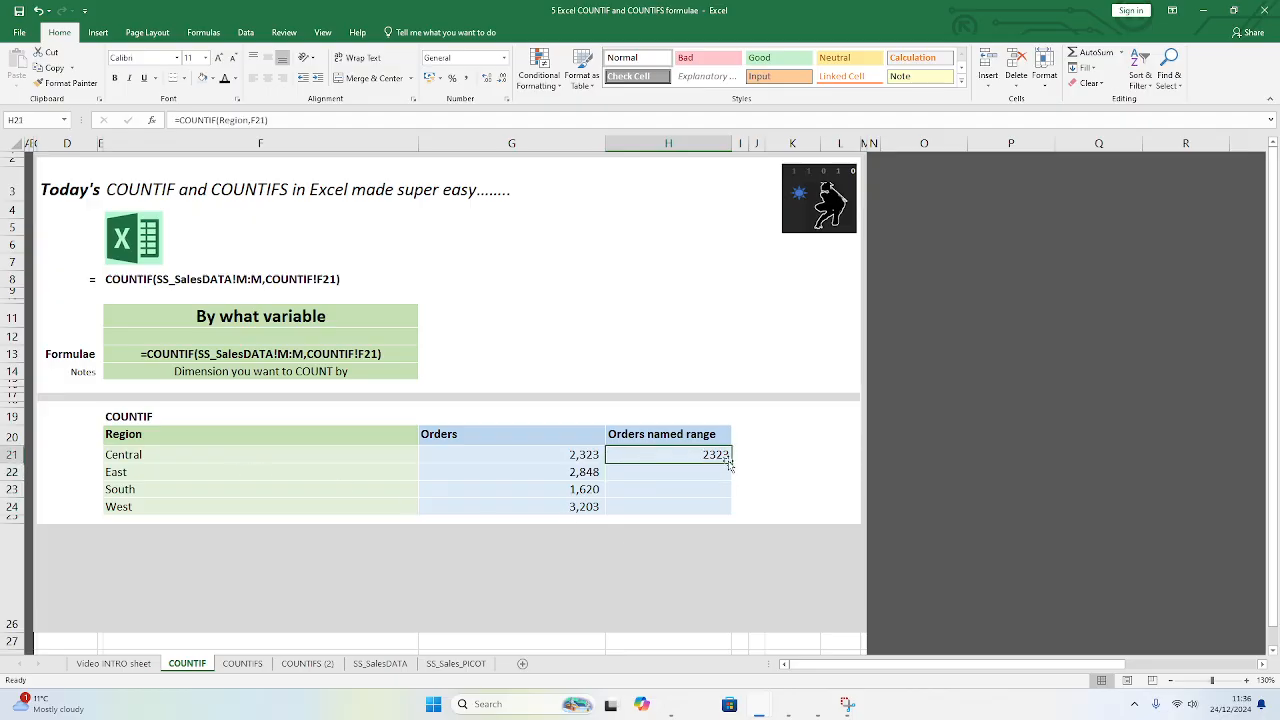
pyautogui.moveTo(733, 464); pyautogui.dragTo(733, 510)
# Step: Compare the column-reference formula in G21 with the named-range formula in H21 and review the results in H21:H24
pyautogui.click(568, 456)
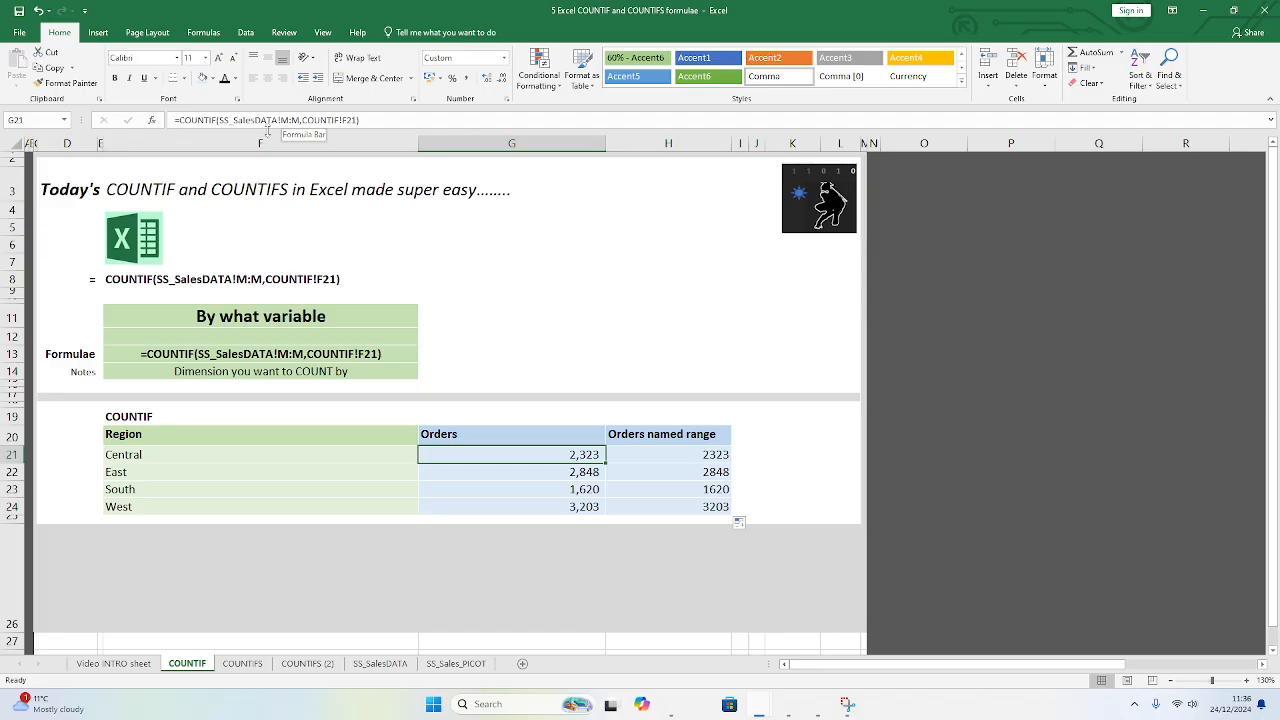
pyautogui.click(661, 453)
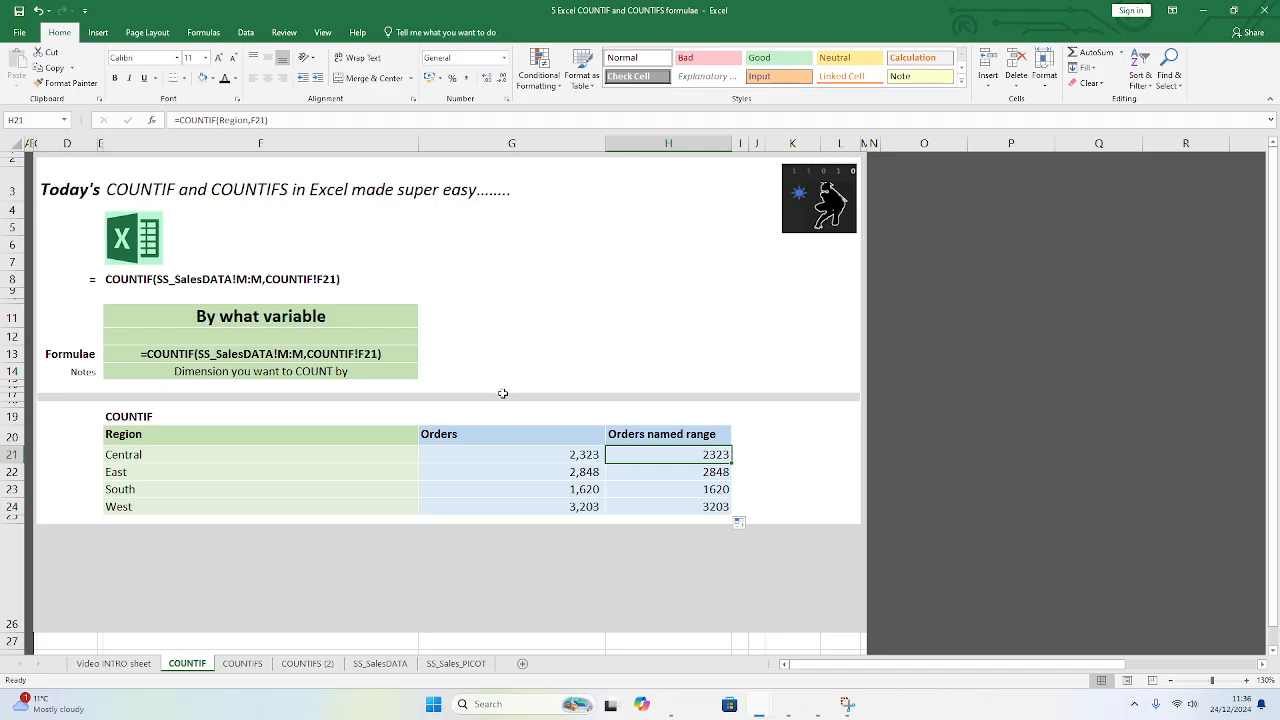
pyautogui.moveTo(653, 456); pyautogui.dragTo(650, 510)
pyautogui.moveTo(640, 452); pyautogui.dragTo(643, 508)
pyautogui.click(649, 453)
pyautogui.click(571, 336)
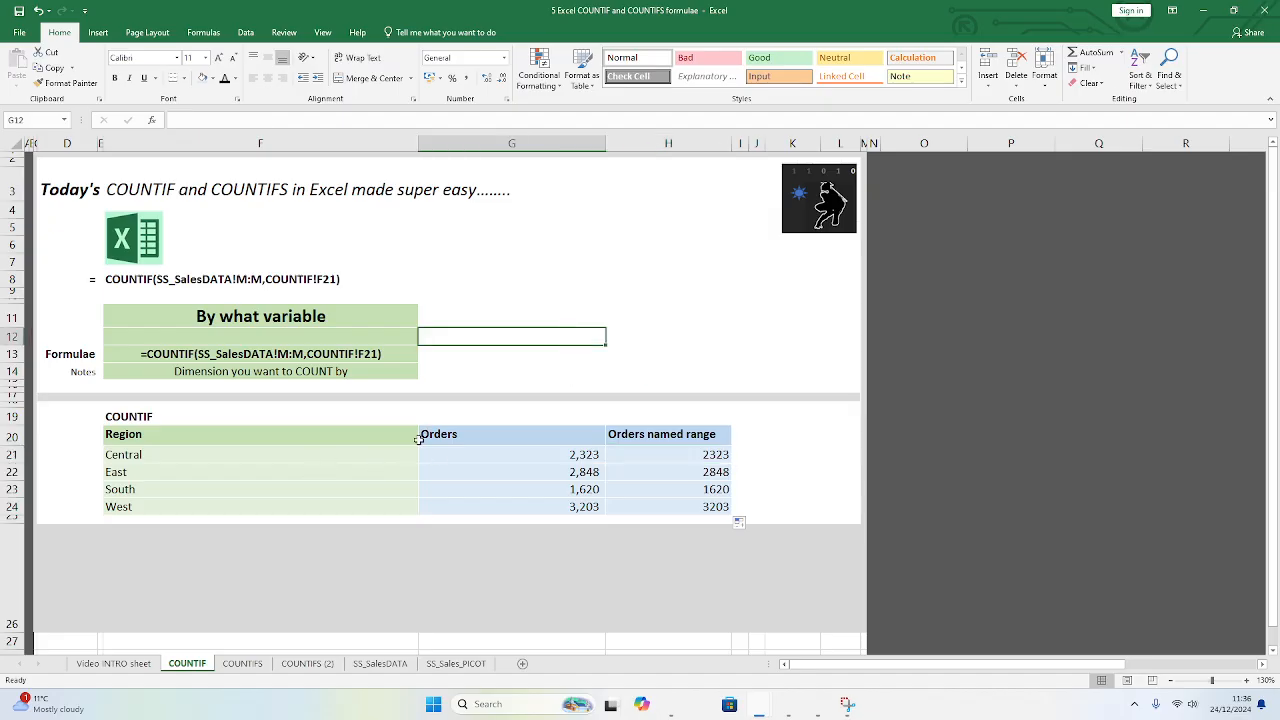
# Step: Examine the COUNTIFS sheet's Region and Segment table and the existing Orders formula in H21
pyautogui.click(243, 663)
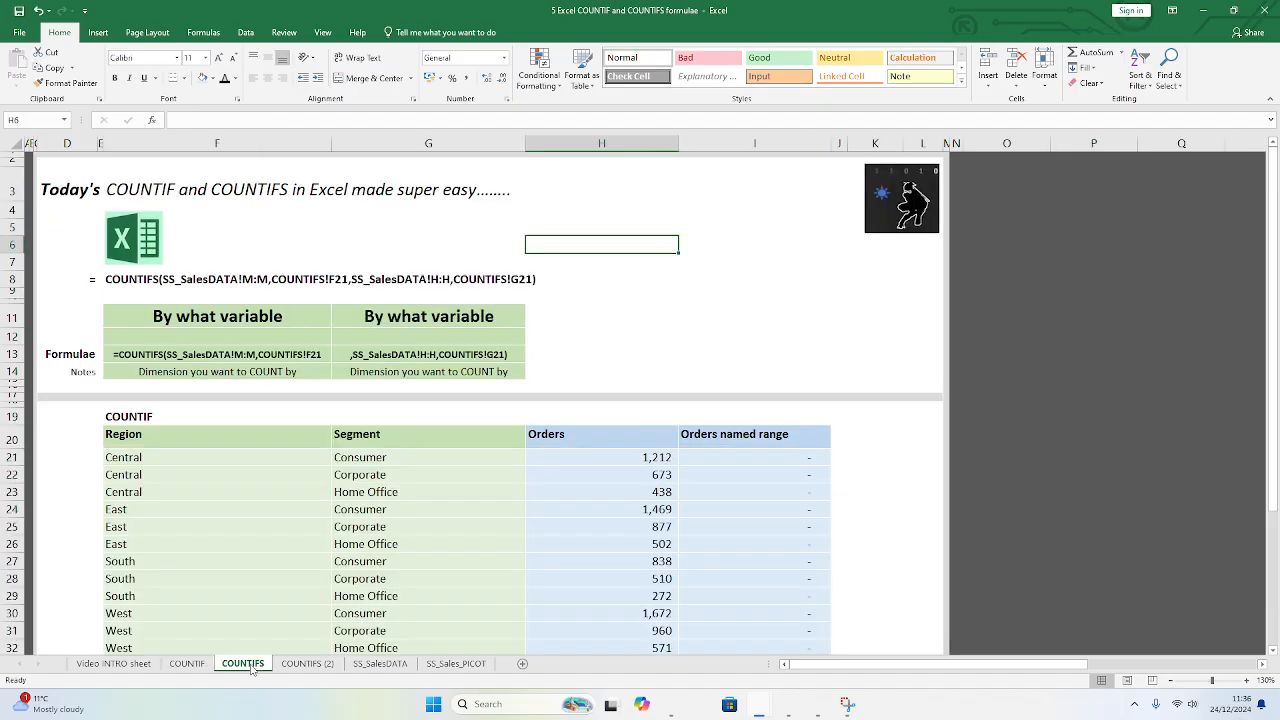
pyautogui.click(582, 300)
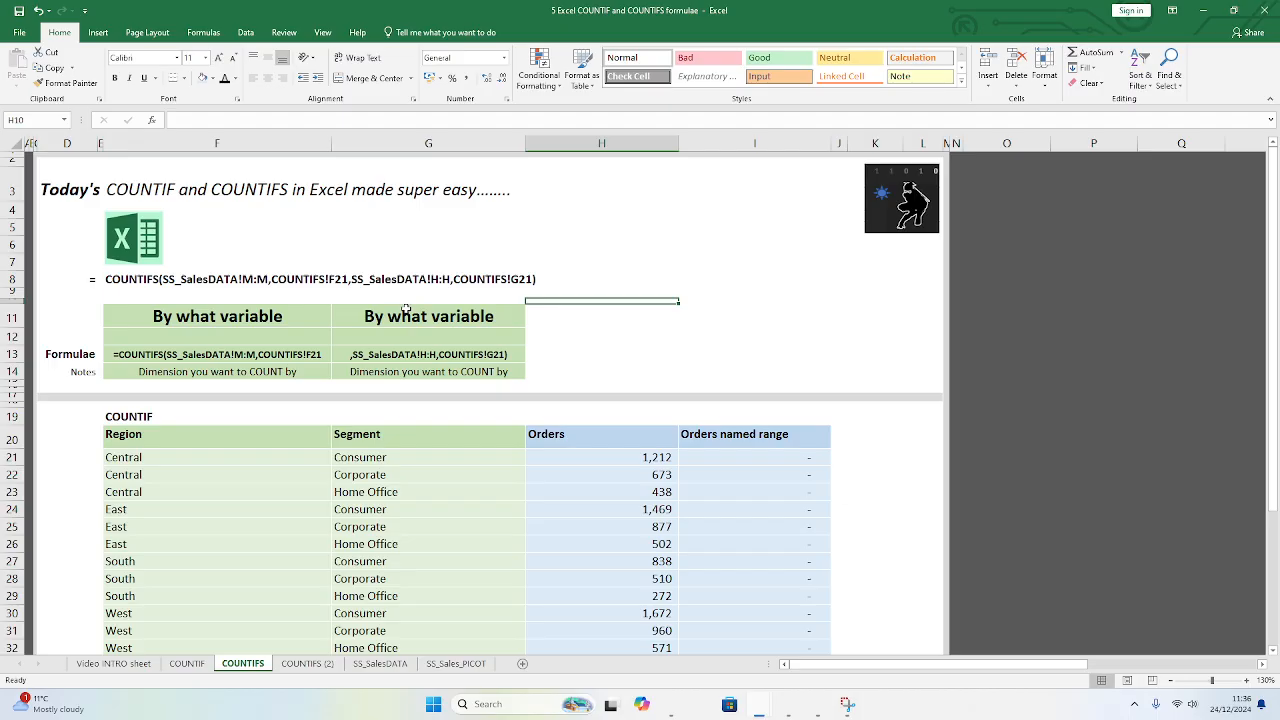
pyautogui.scroll(-1, 407, 309)
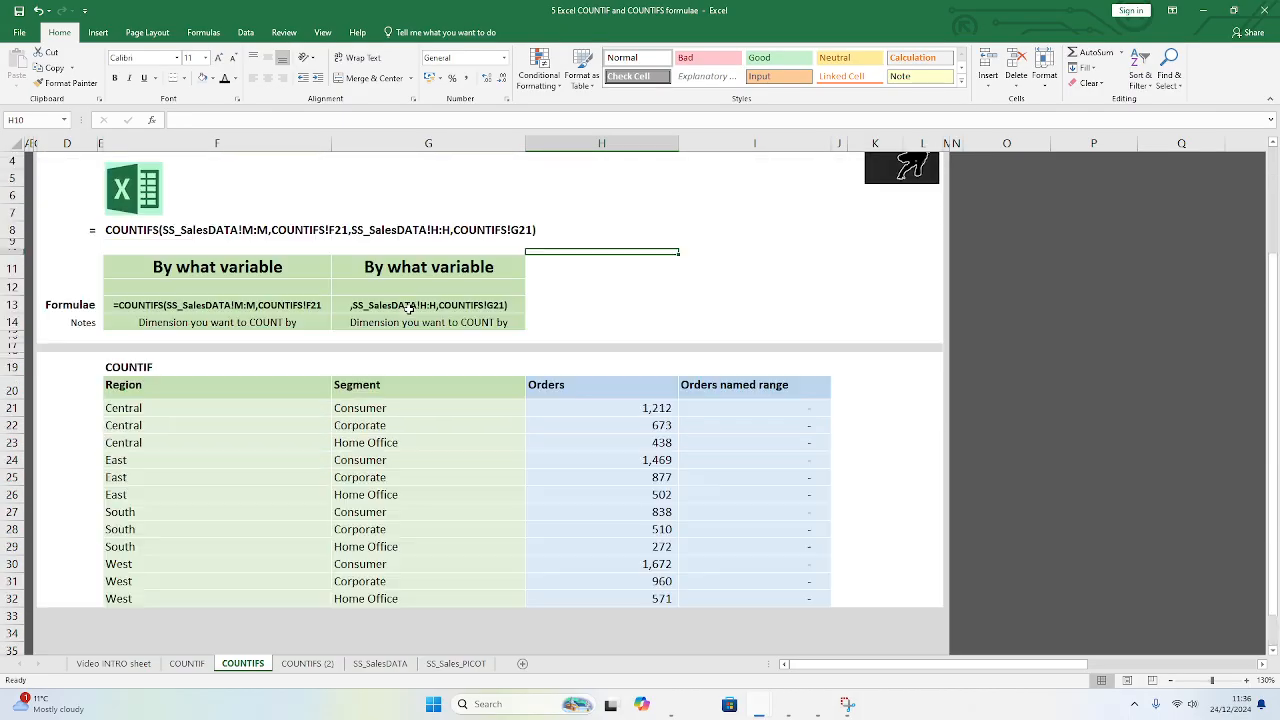
pyautogui.scroll(1, 410, 313)
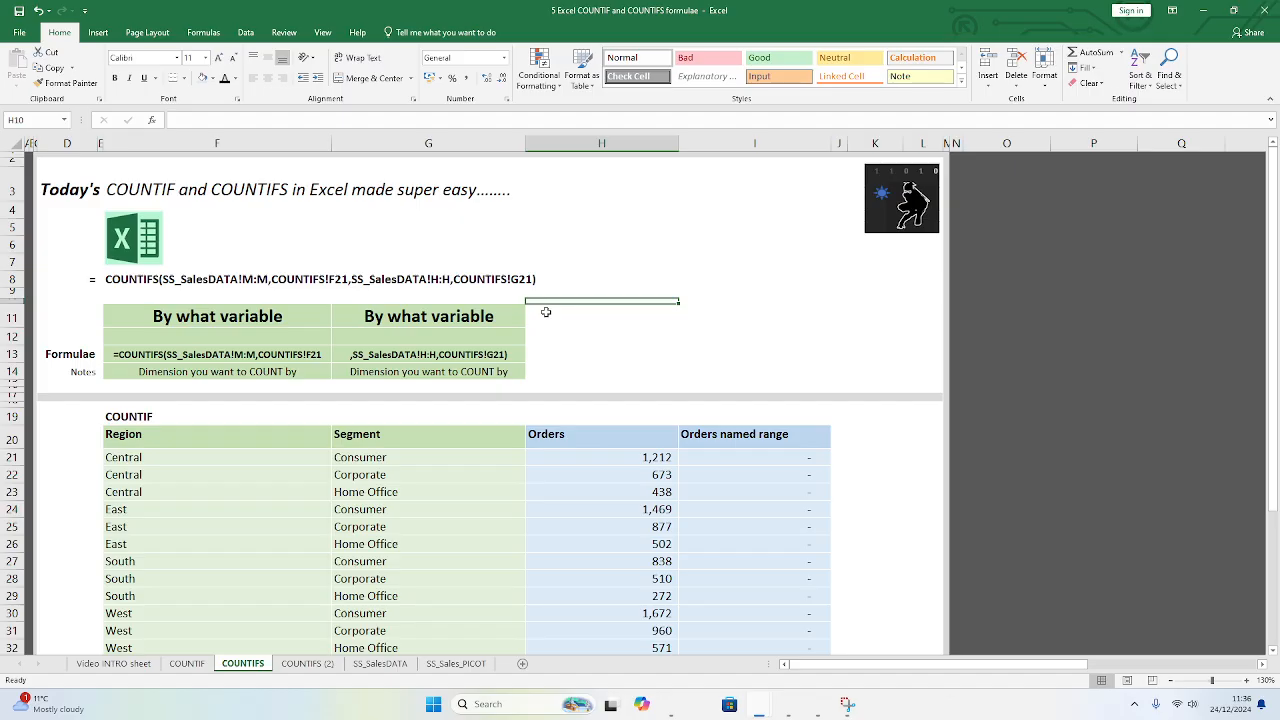
pyautogui.click(549, 453)
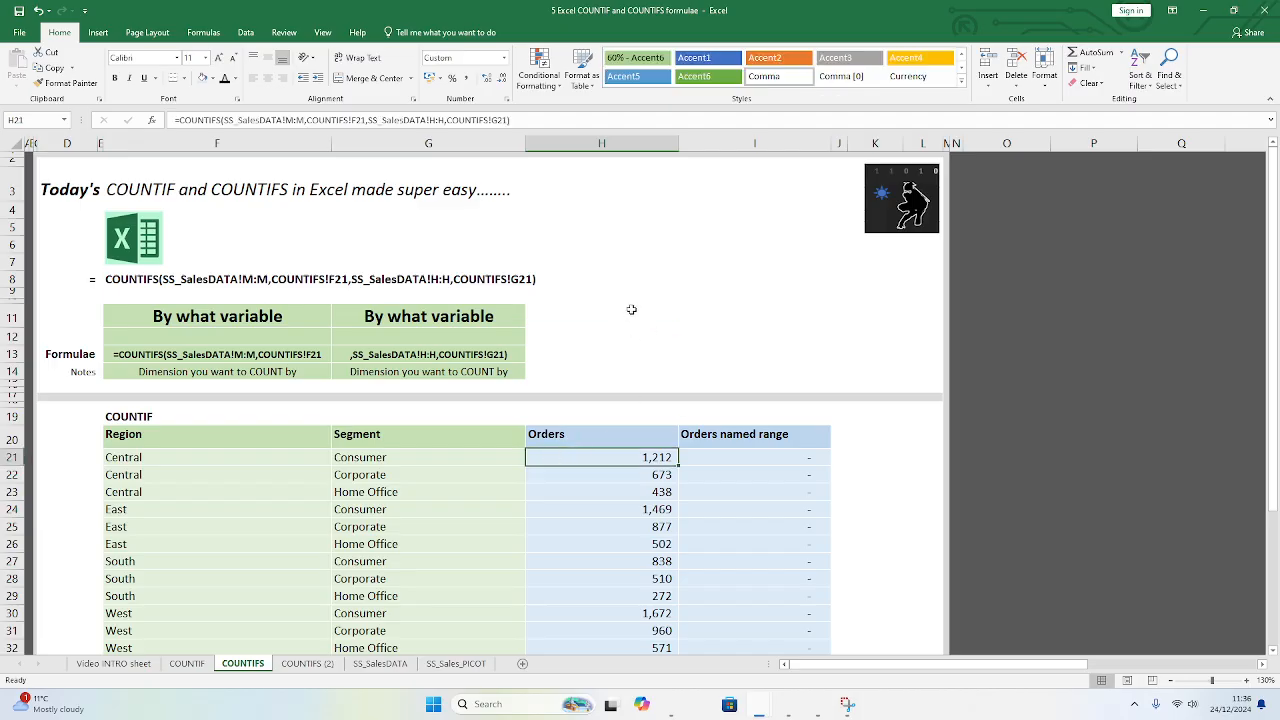
# Step: Clear the Orders values in H21:H32 on the COUNTIFS sheet
pyautogui.scroll(-3, 630, 320)
pyautogui.moveTo(610, 311); pyautogui.dragTo(604, 497)
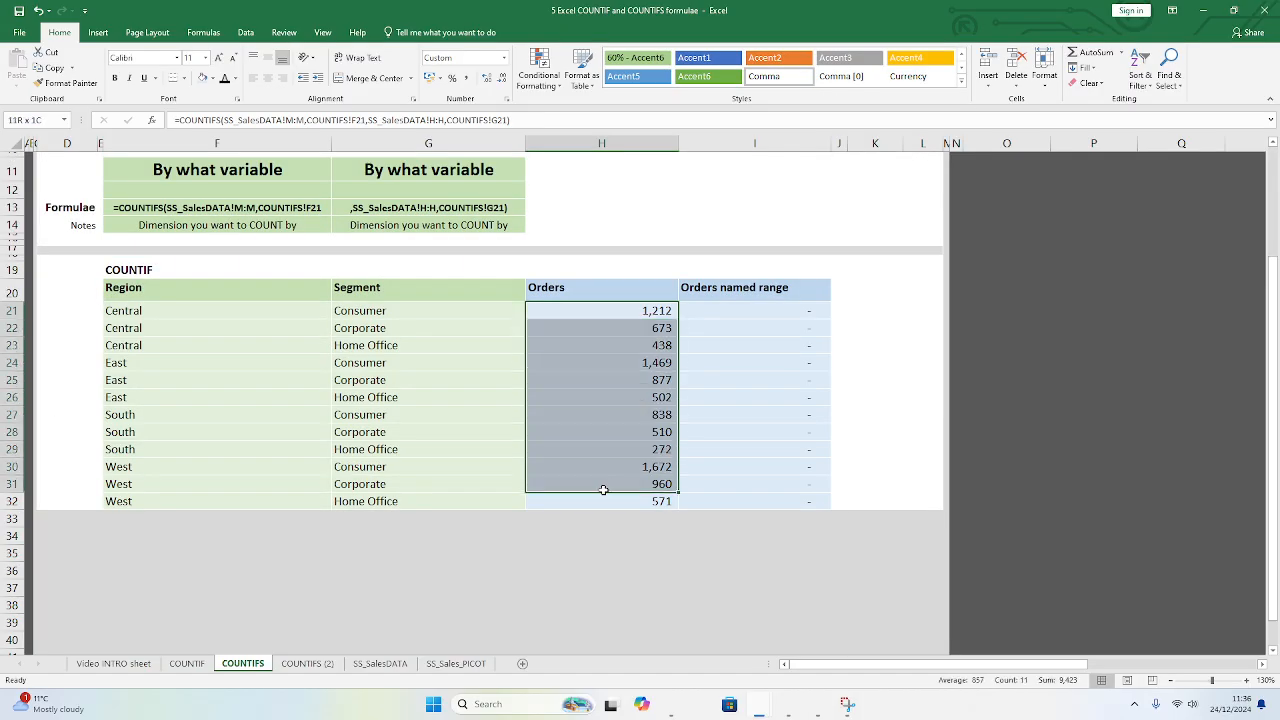
pyautogui.press('Delete')
pyautogui.scroll(3, 590, 455)
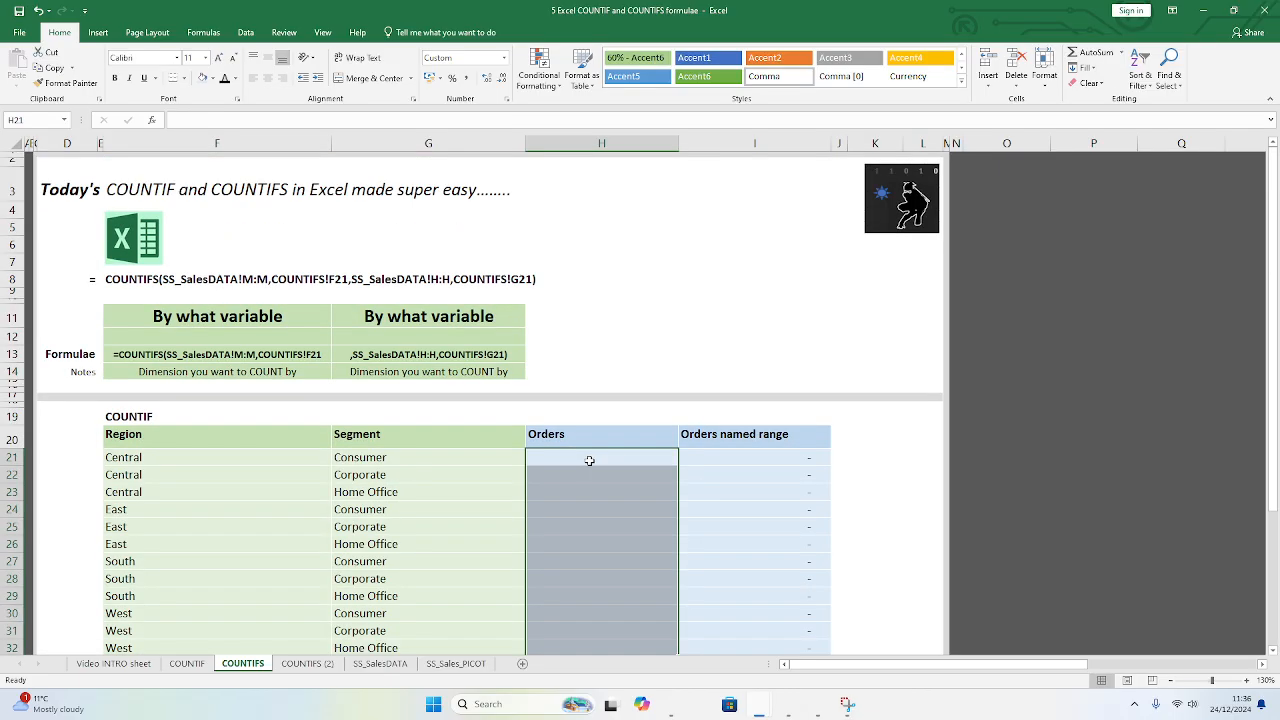
# Step: On the COUNTIFS sheet, start a COUNTIFS formula in H21 with the SS_SalesDATA Region column as first criteria range and F21 as its criterion
pyautogui.click(553, 408)
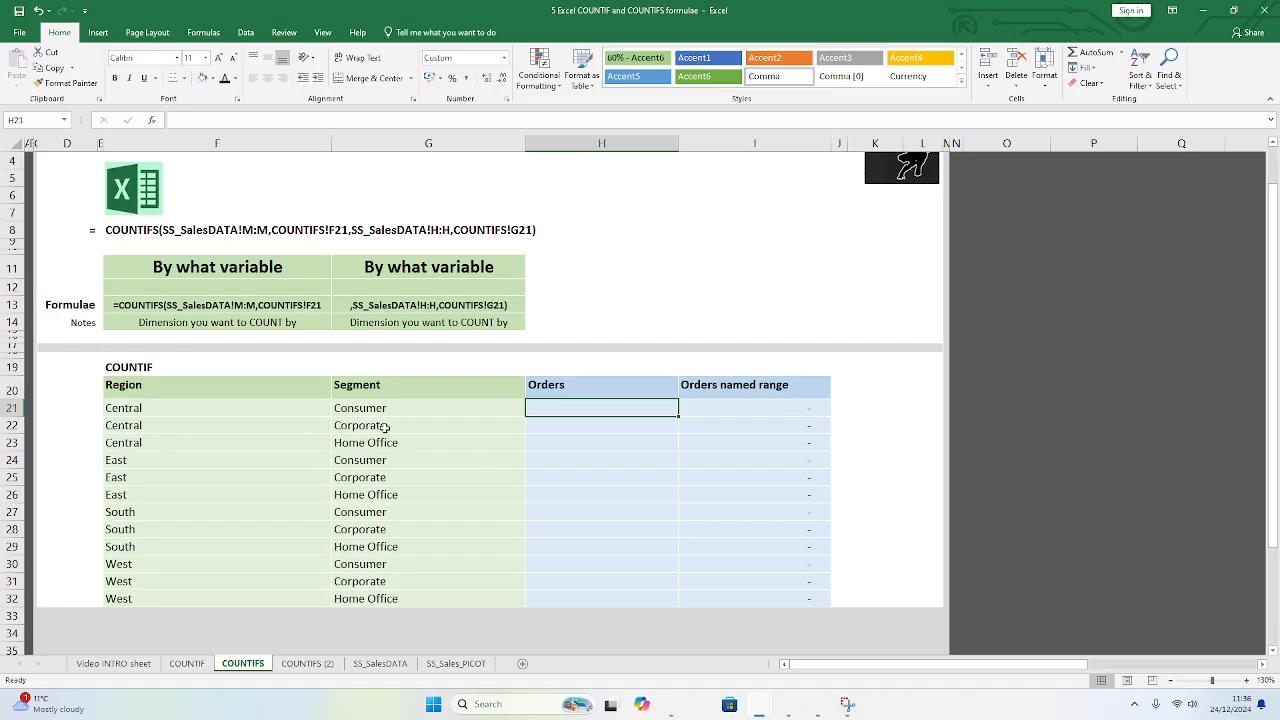
pyautogui.write('=')
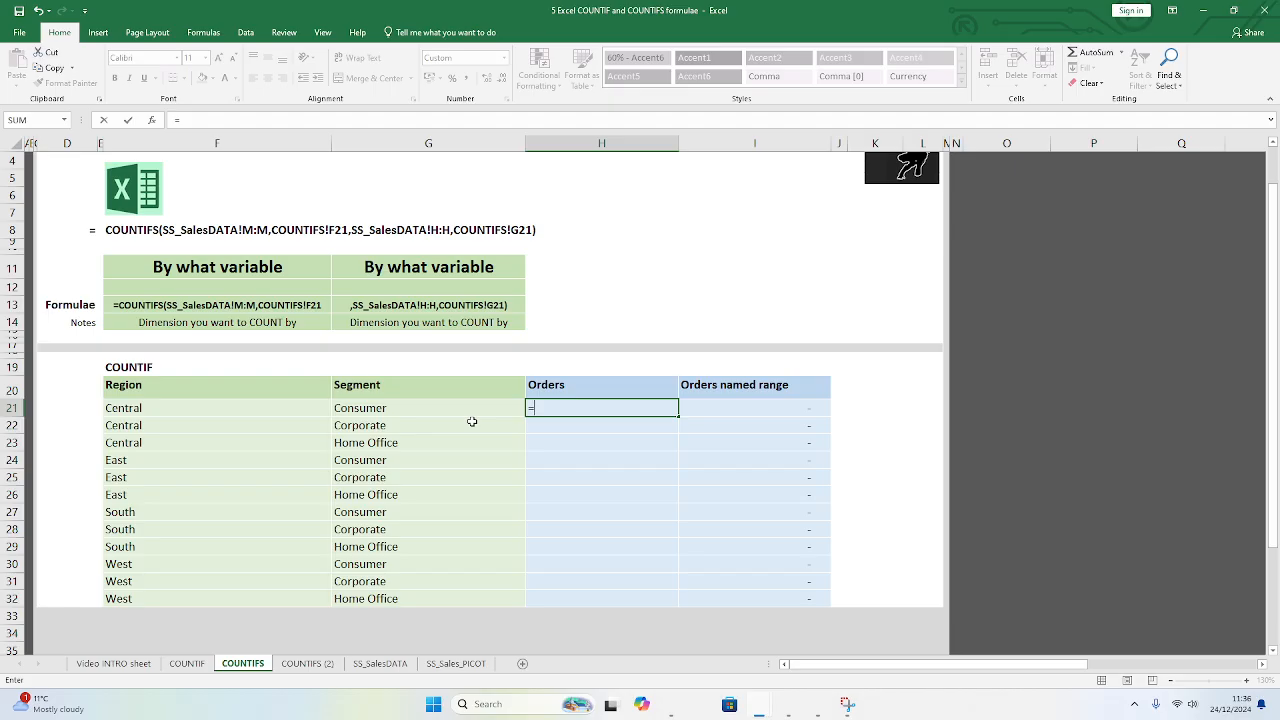
pyautogui.write('count')
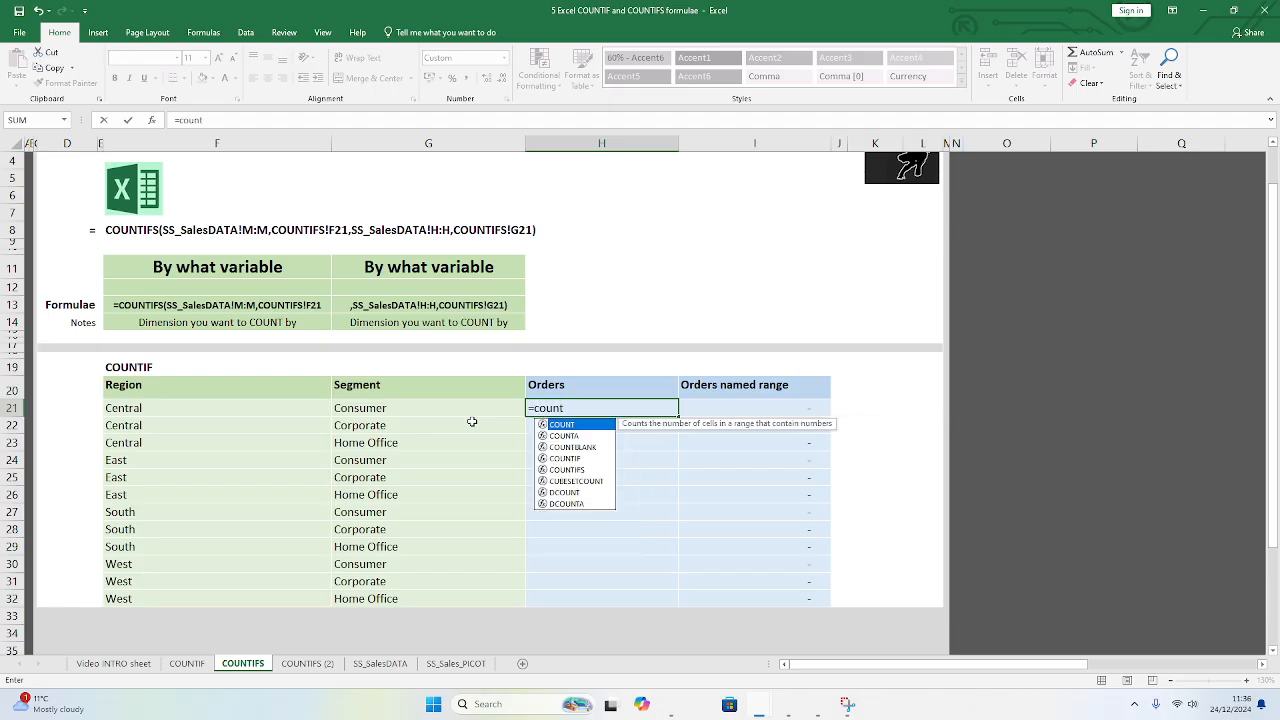
pyautogui.write('ifs(')
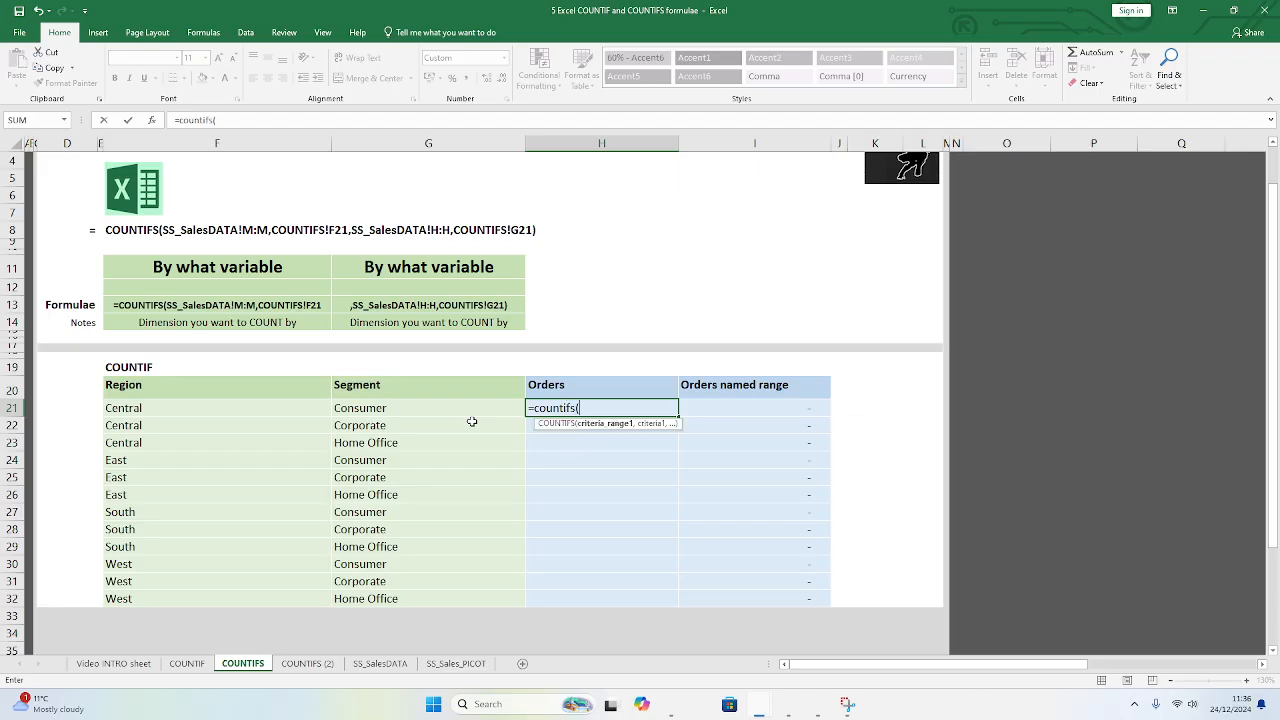
pyautogui.click(380, 664)
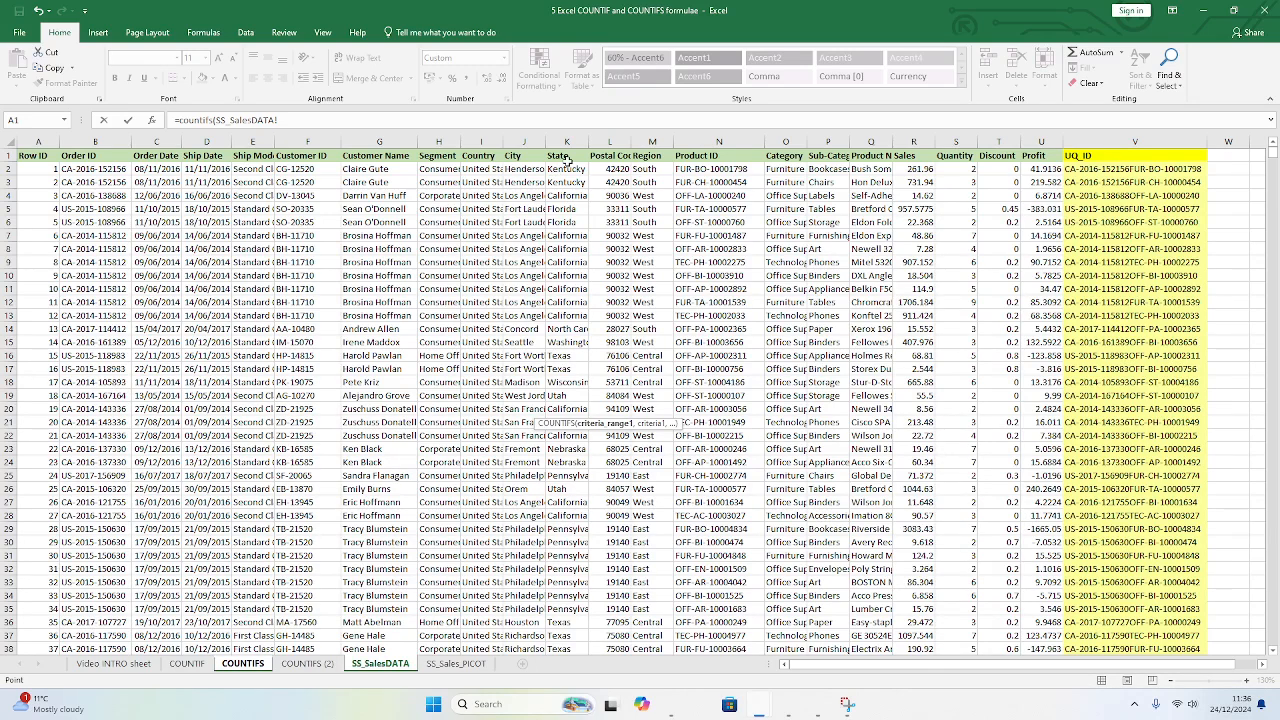
pyautogui.click(651, 141)
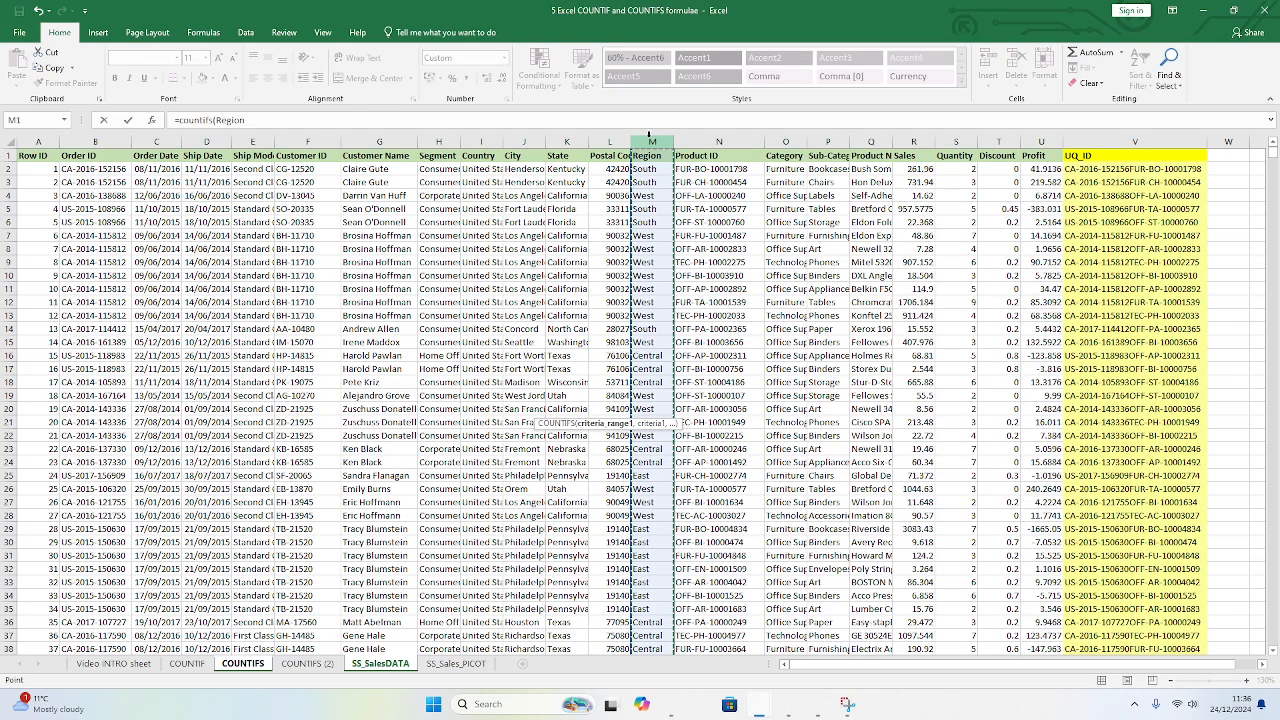
pyautogui.write(',')
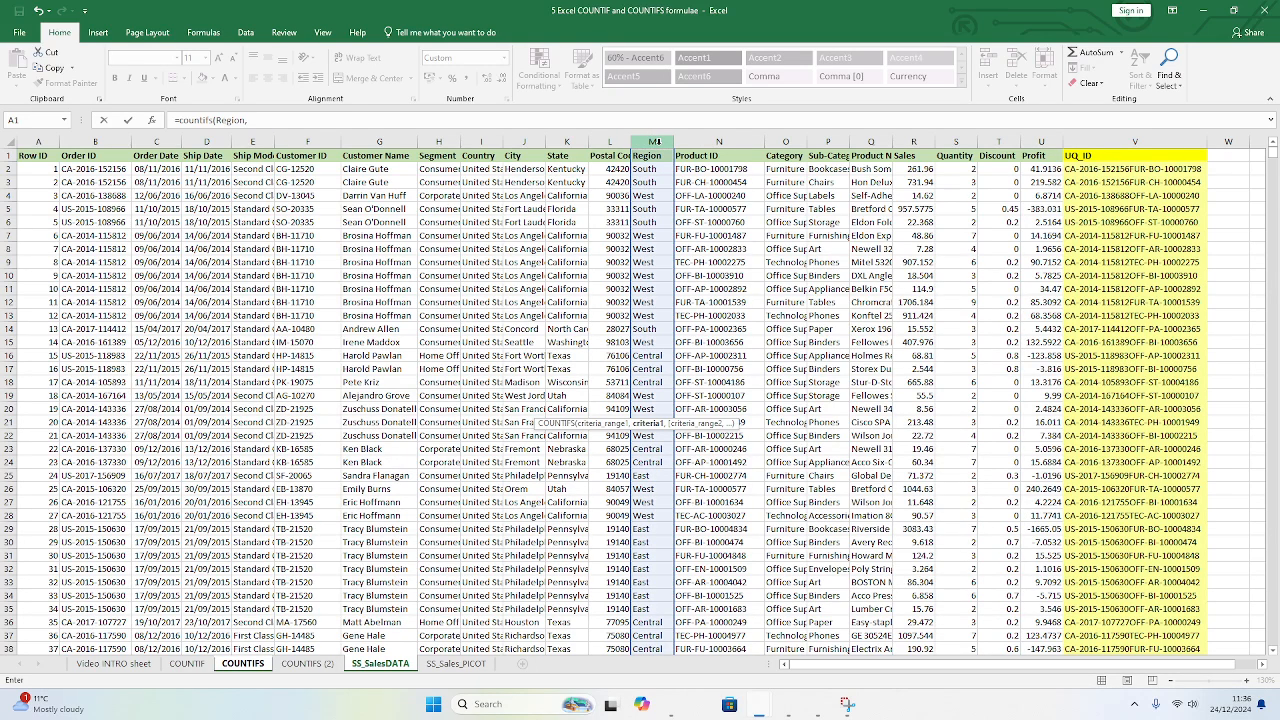
pyautogui.click(244, 664)
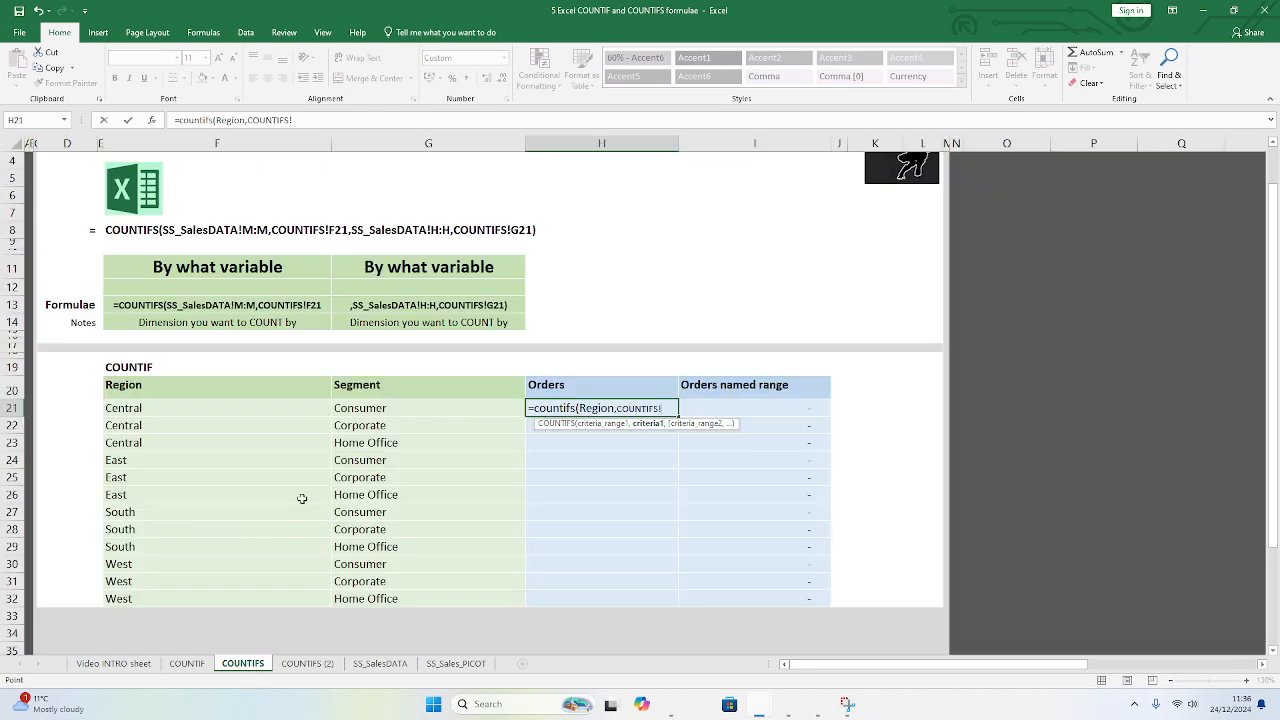
pyautogui.click(187, 416)
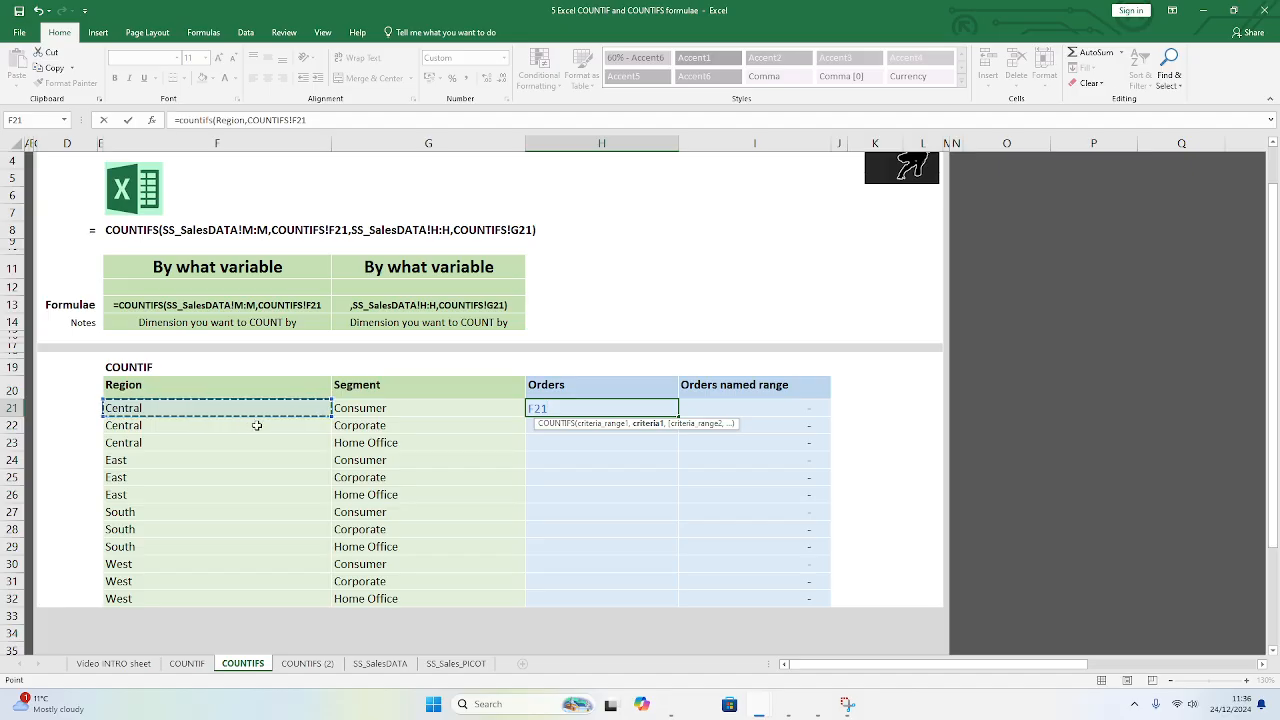
pyautogui.write(',')
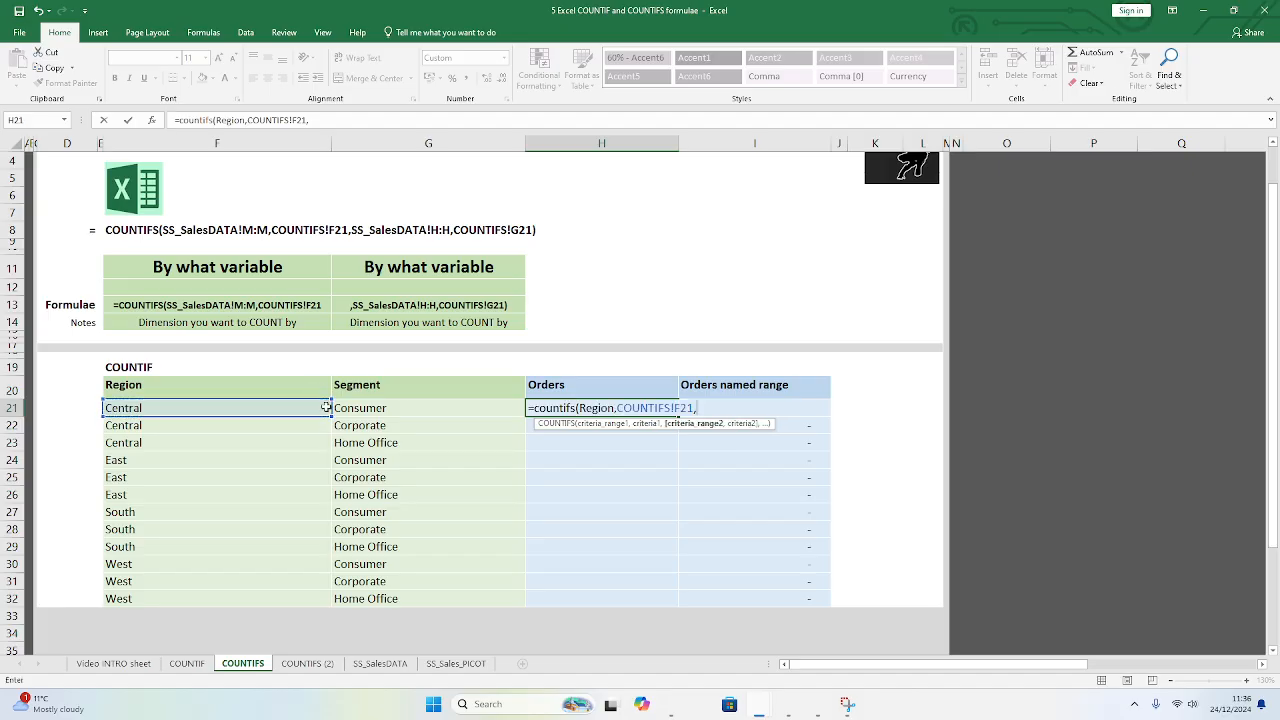
# Step: Complete the H21 formula with SS_SalesDATA!H:H as second criteria range and G21 as its criterion, and fill it down to H32
pyautogui.click(380, 664)
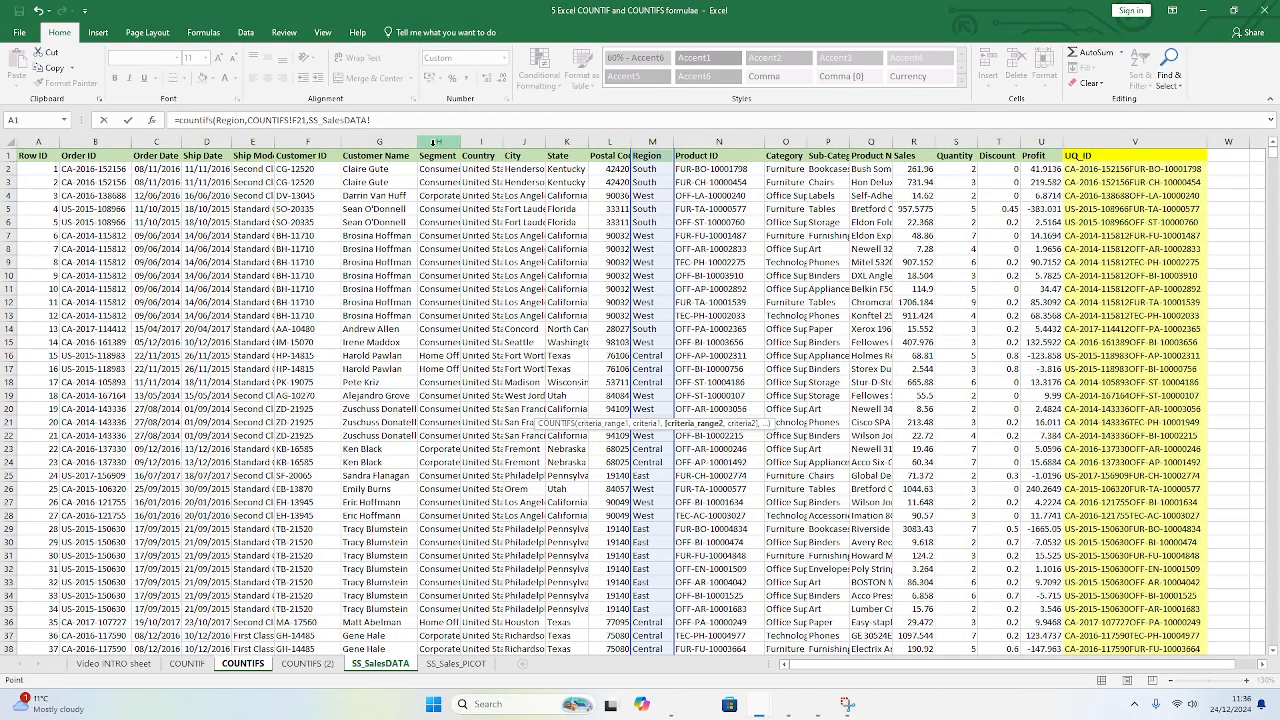
pyautogui.click(430, 143)
pyautogui.write(',')
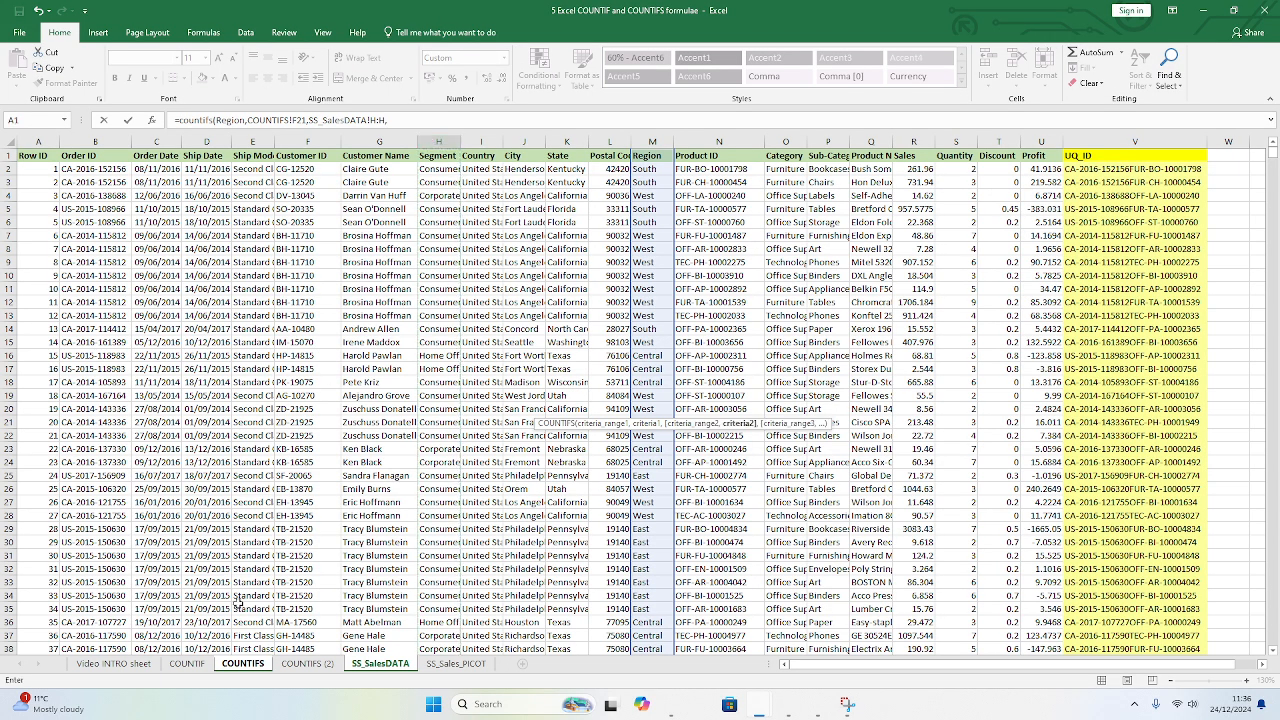
pyautogui.click(243, 663)
pyautogui.click(410, 408)
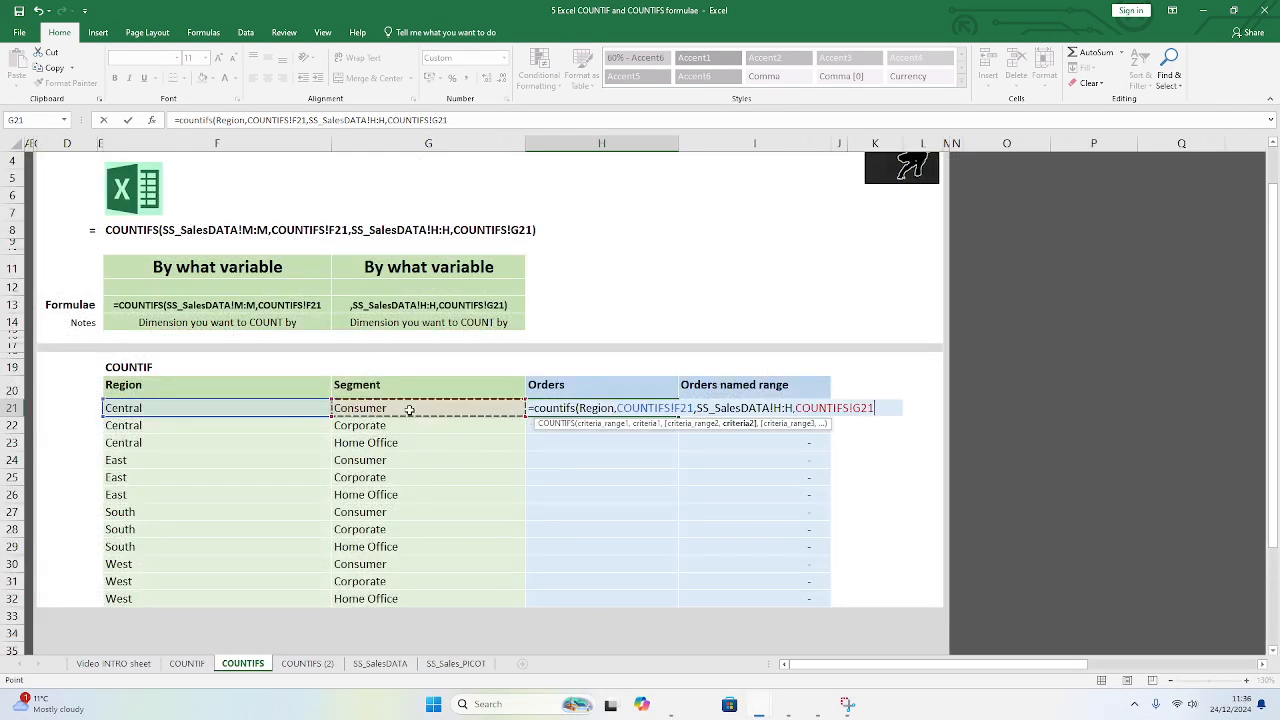
pyautogui.press('Return')
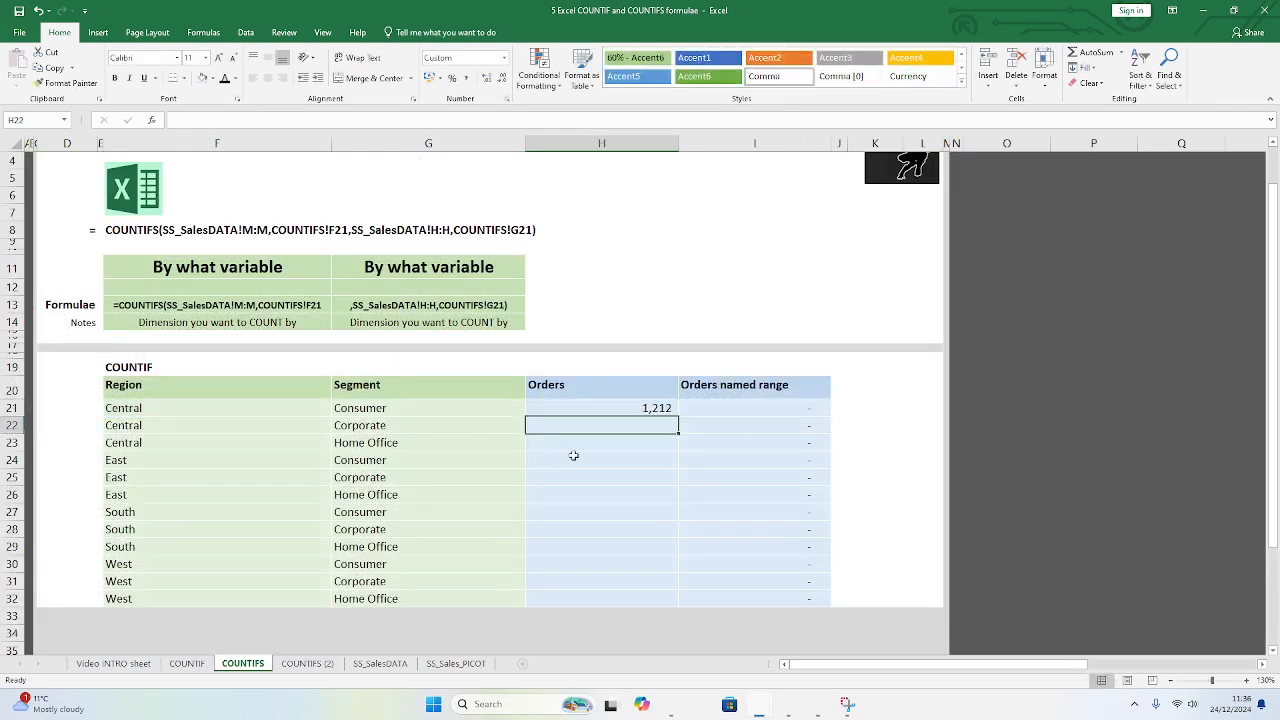
pyautogui.click(634, 408)
pyautogui.moveTo(678, 416); pyautogui.dragTo(667, 603)
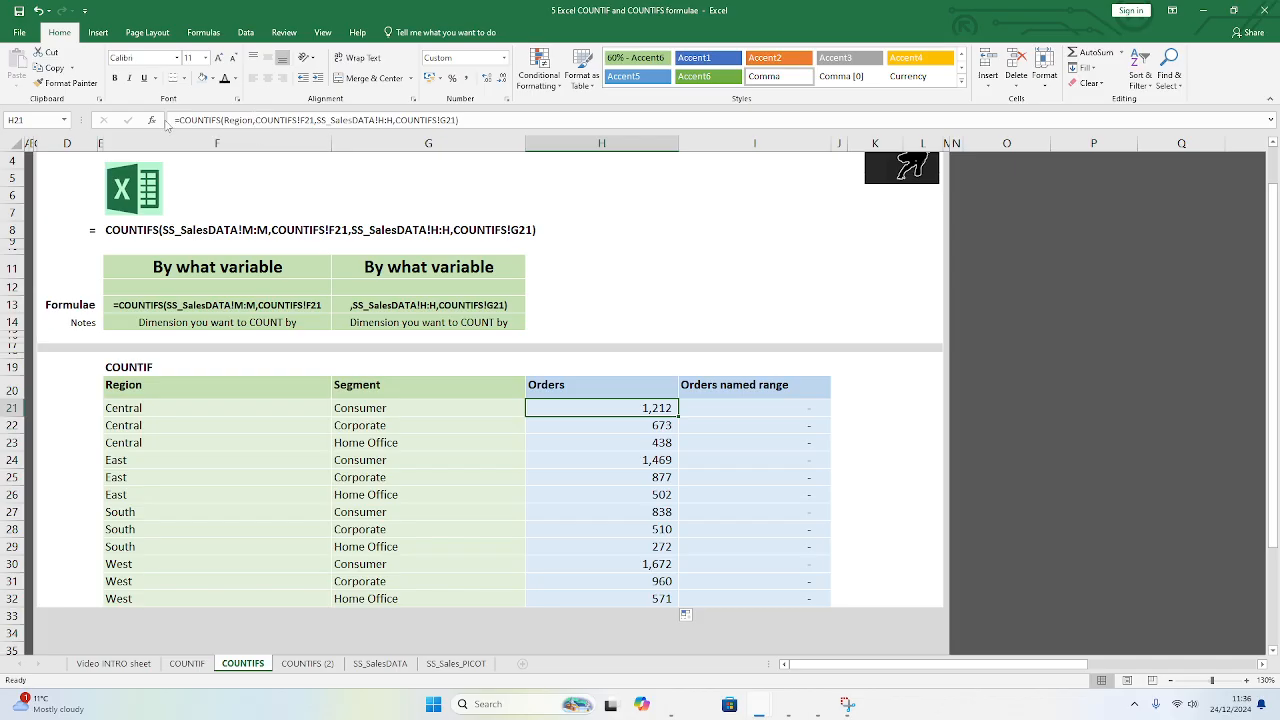
# Step: Inspect the Region reference within the COUNTIFS formula in H21
pyautogui.click(224, 120)
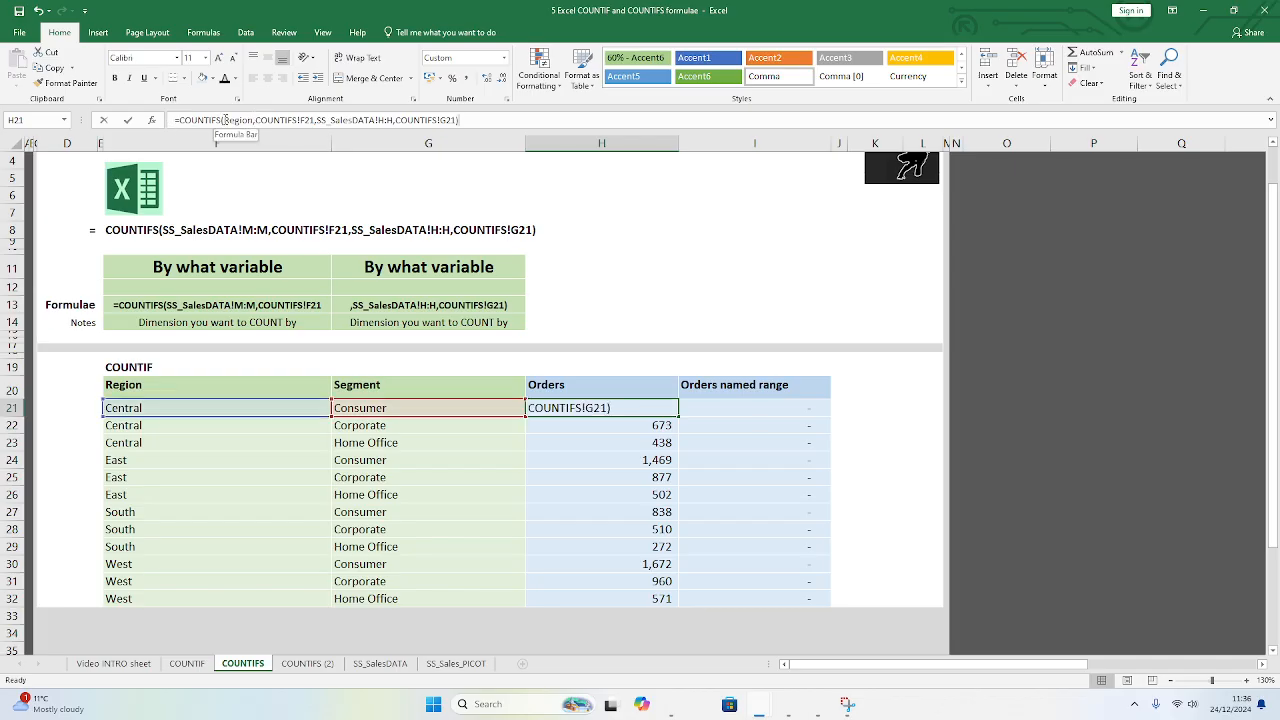
pyautogui.moveTo(224, 120); pyautogui.dragTo(254, 120)
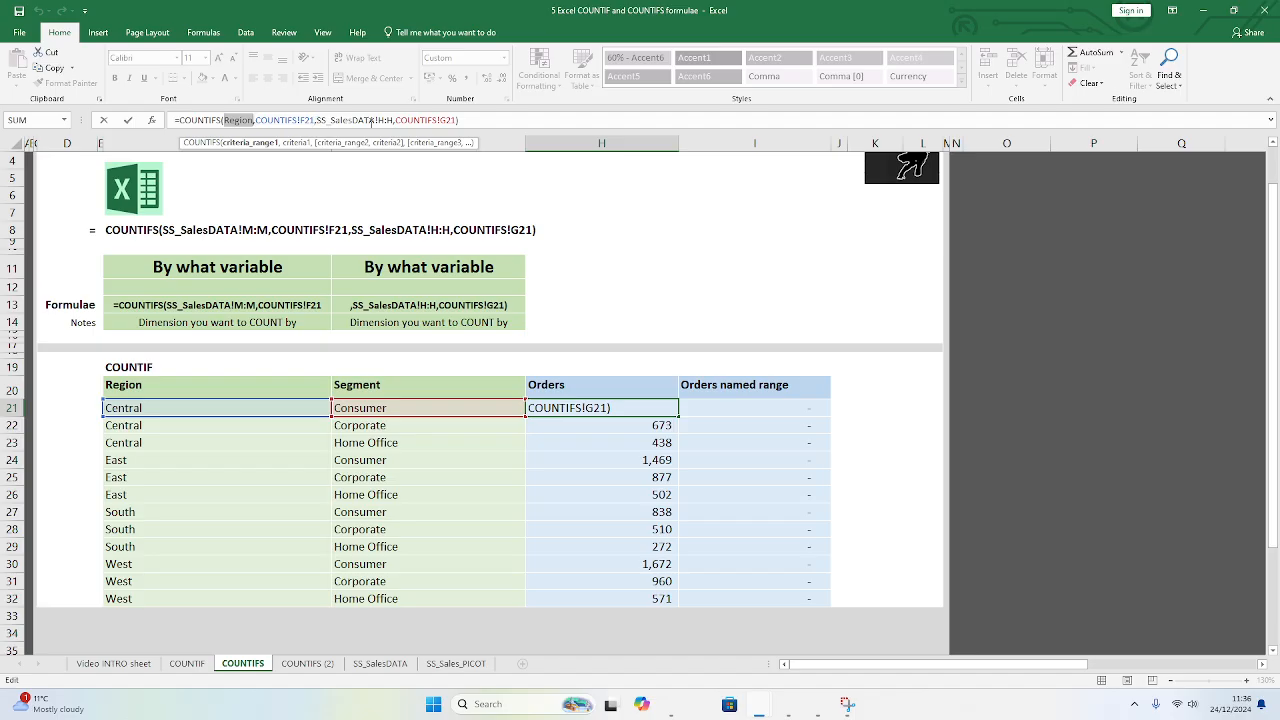
pyautogui.press('Return')
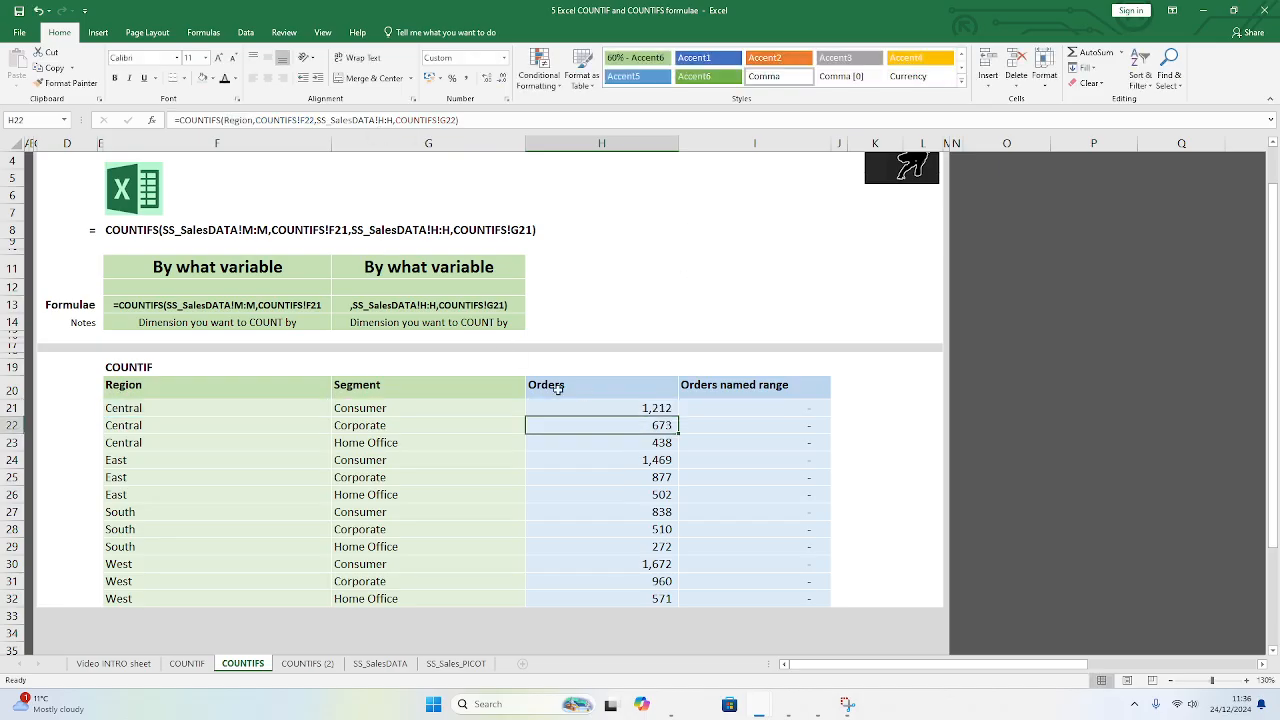
# Step: Check the sum of the Orders values in H21:H32 and view the existing formulas in the Orders named range column
pyautogui.moveTo(588, 404); pyautogui.dragTo(597, 591)
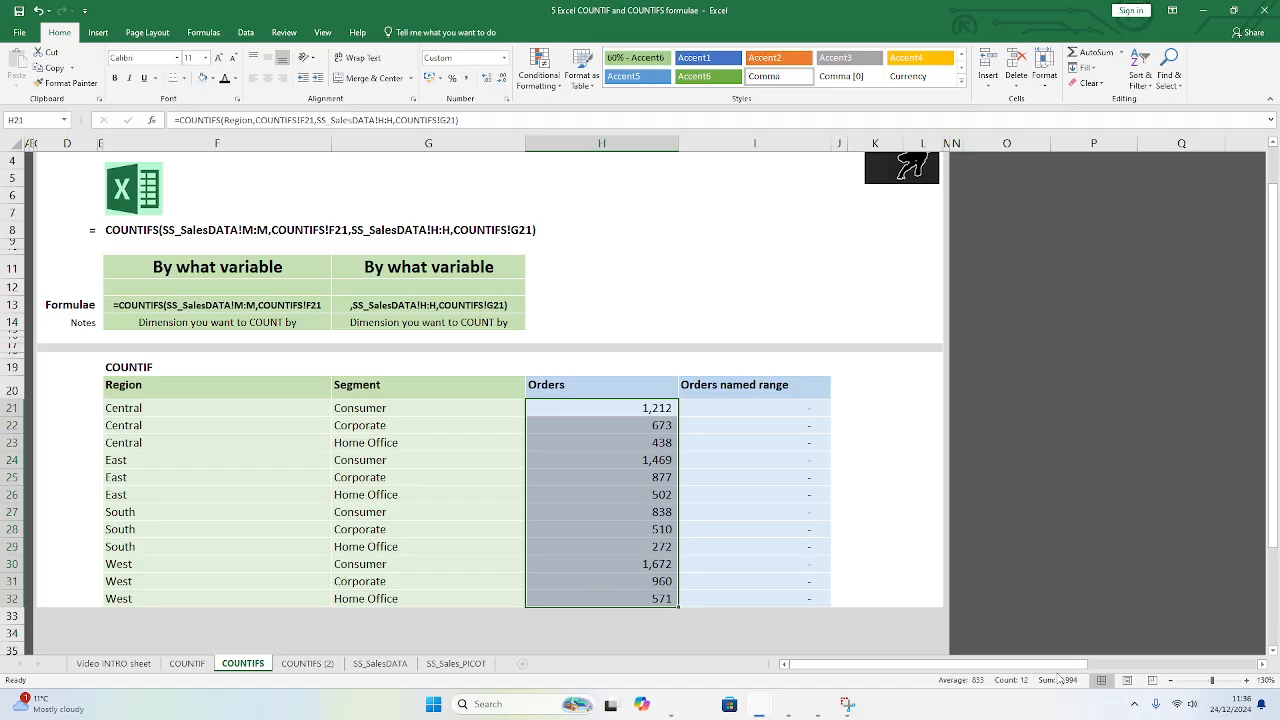
pyautogui.moveTo(580, 406); pyautogui.dragTo(616, 592)
pyautogui.click(739, 437)
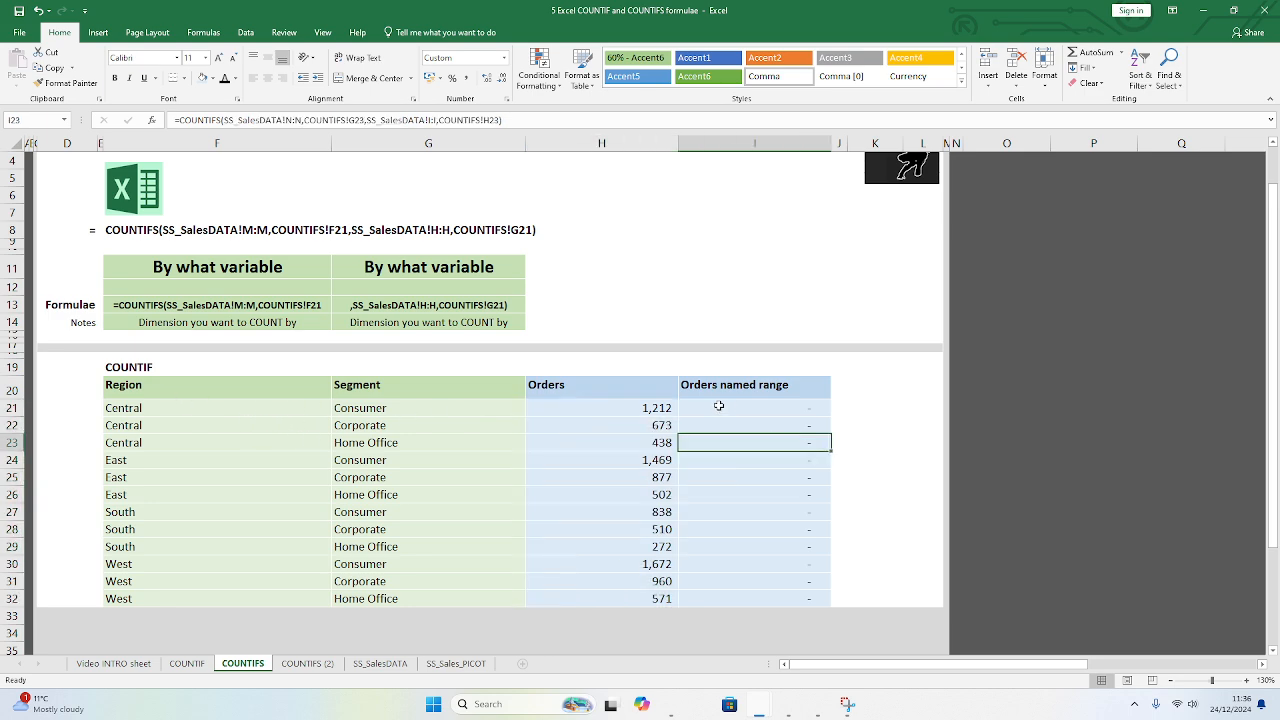
pyautogui.click(718, 407)
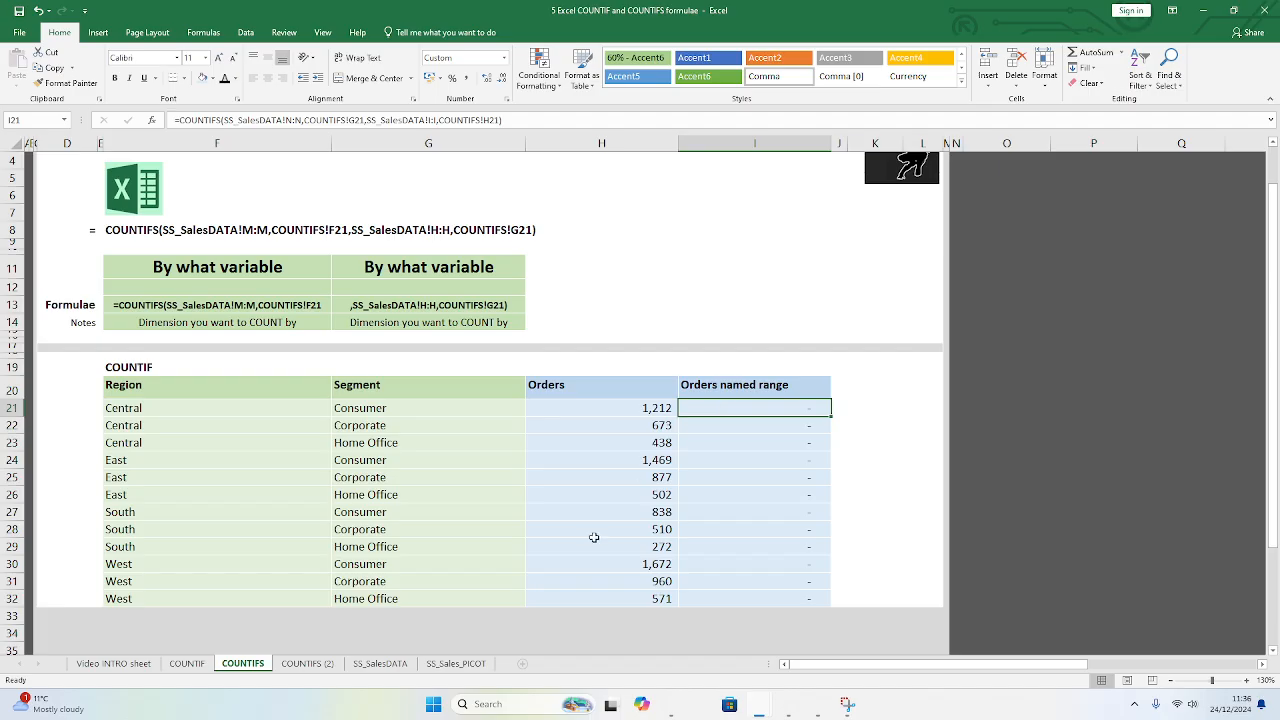
# Step: Name column H of the SS_SalesDATA sheet as the range Segment
pyautogui.click(379, 665)
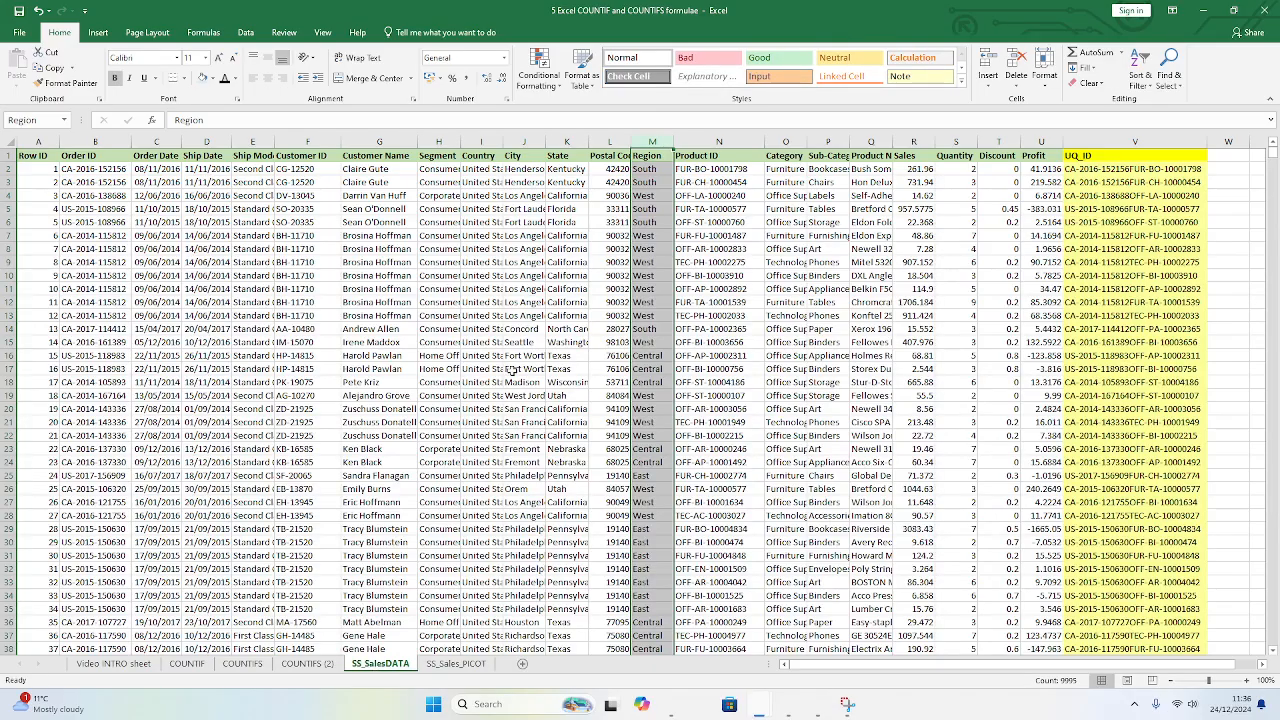
pyautogui.click(438, 142)
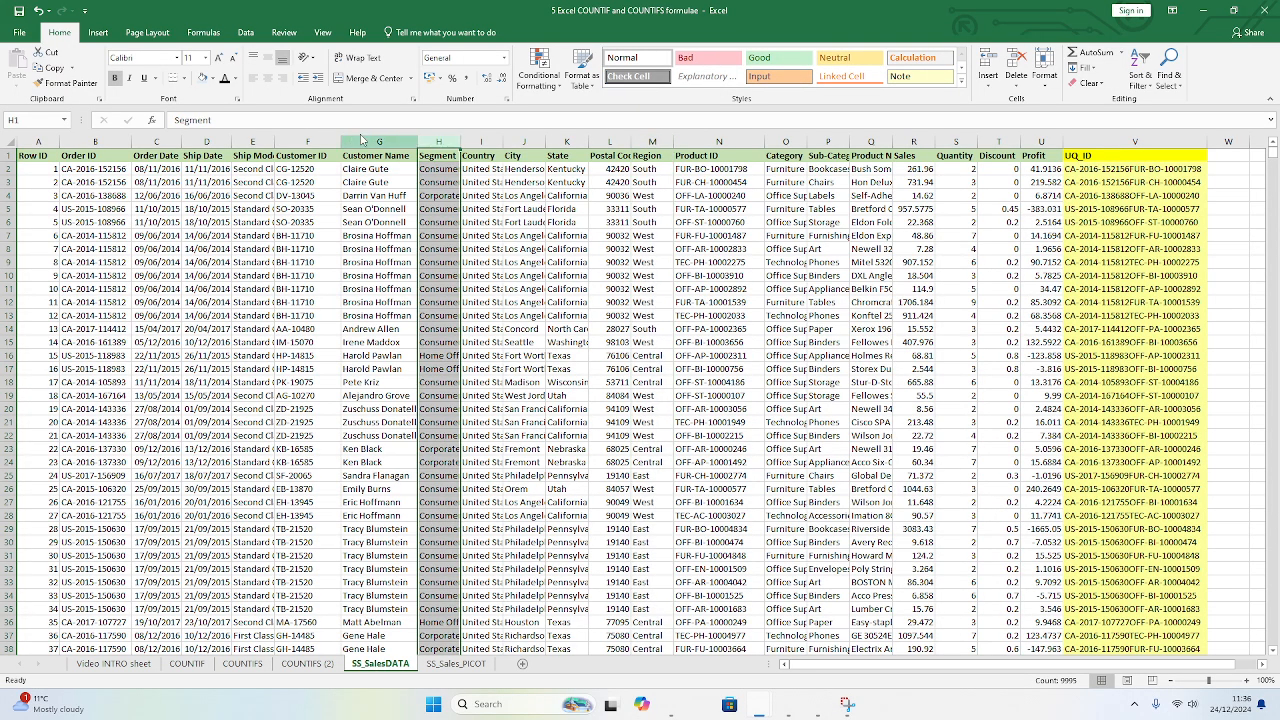
pyautogui.click(33, 117)
pyautogui.write('Segment')
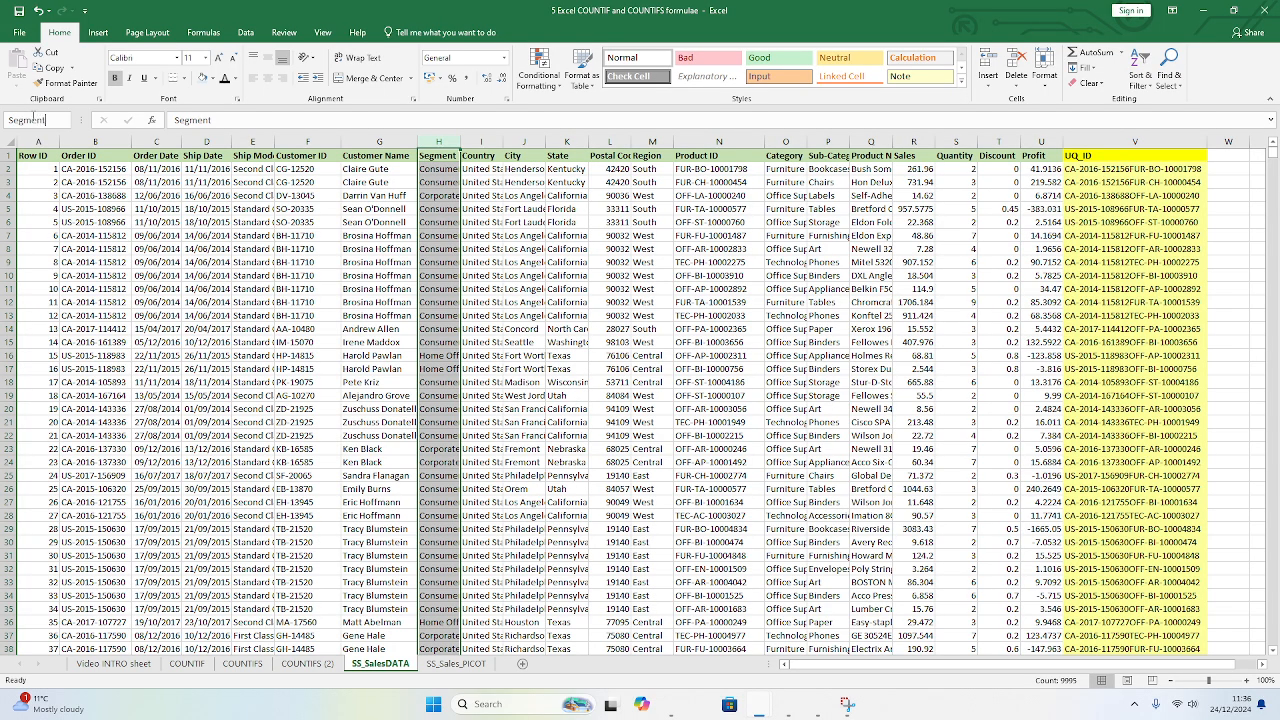
pyautogui.press('Return')
# Step: Review the workbook's defined names and the columns they refer to in the Name Manager
pyautogui.click(64, 120)
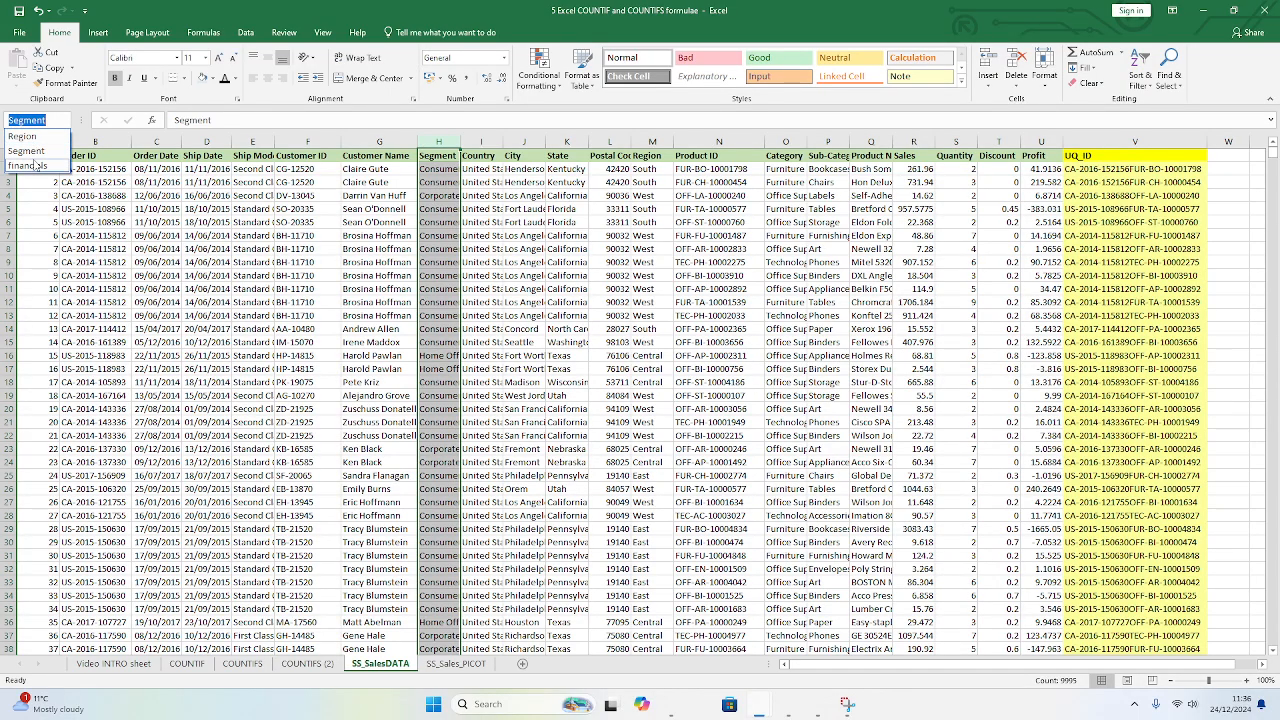
pyautogui.click(201, 36)
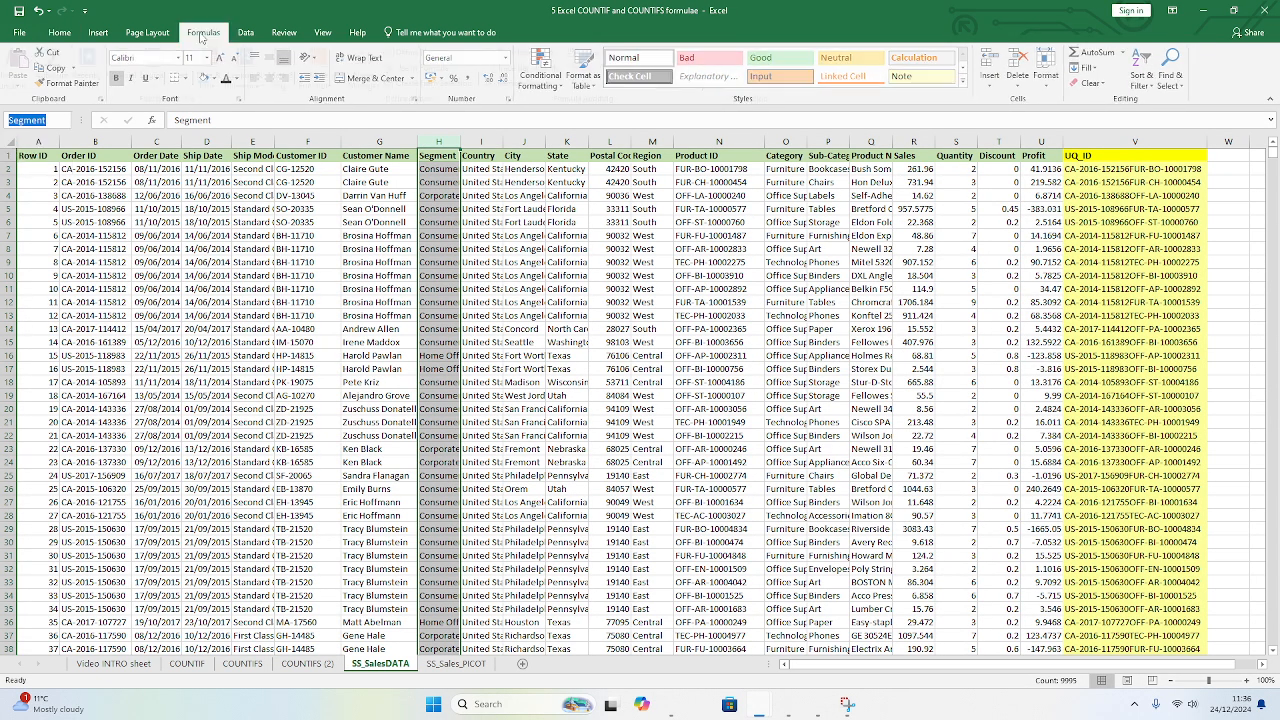
pyautogui.click(201, 33)
pyautogui.click(368, 72)
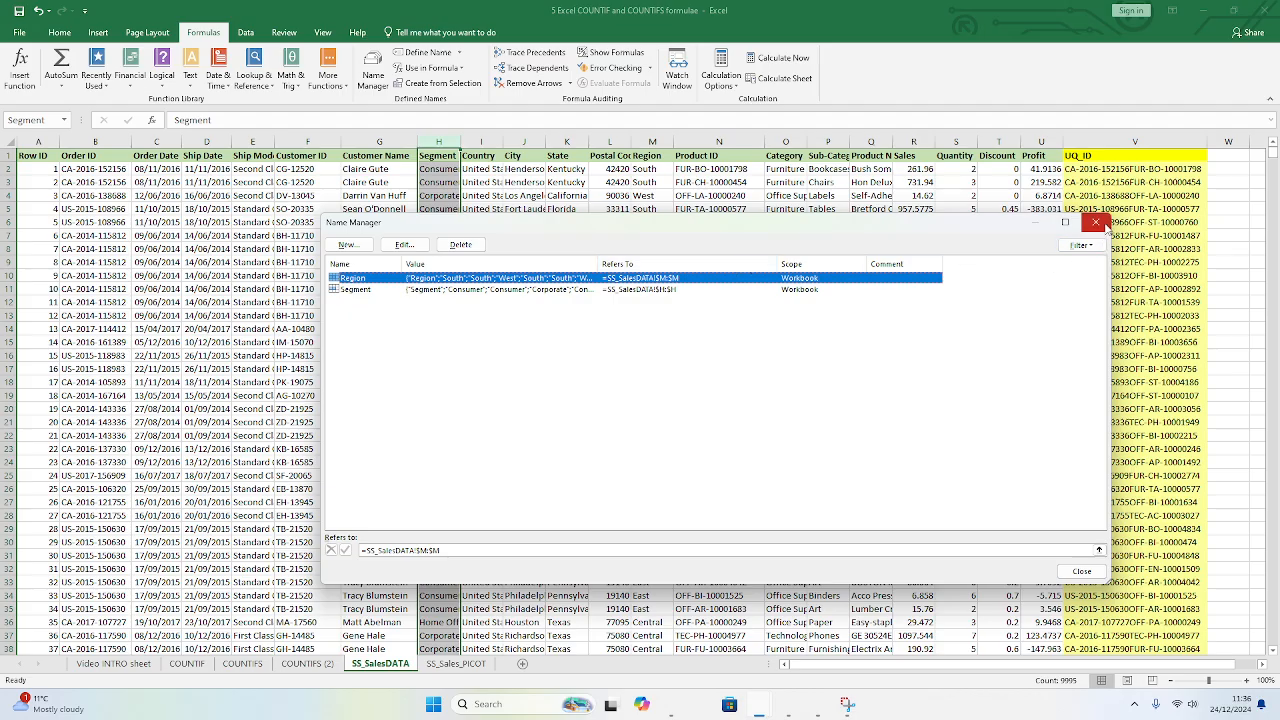
pyautogui.click(1095, 222)
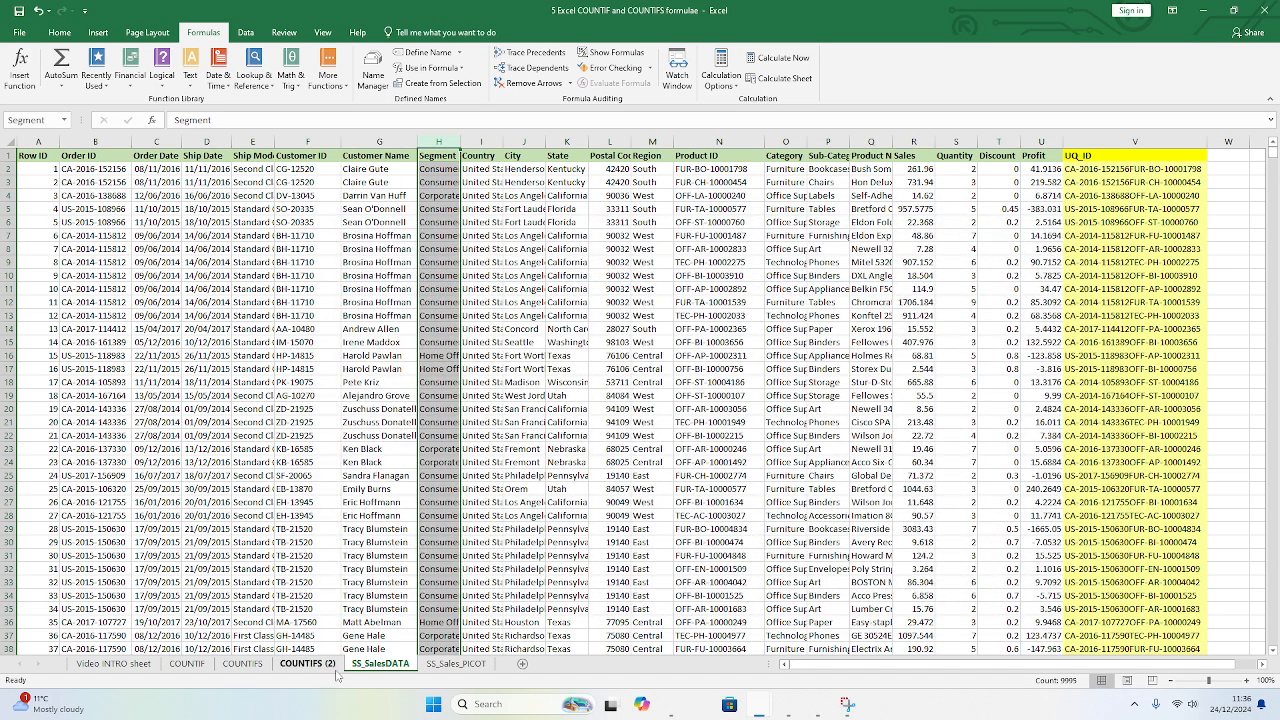
# Step: Begin a COUNTIFS formula in I21 of the COUNTIFS sheet with the named range Region and criterion F21
pyautogui.click(305, 664)
pyautogui.click(242, 664)
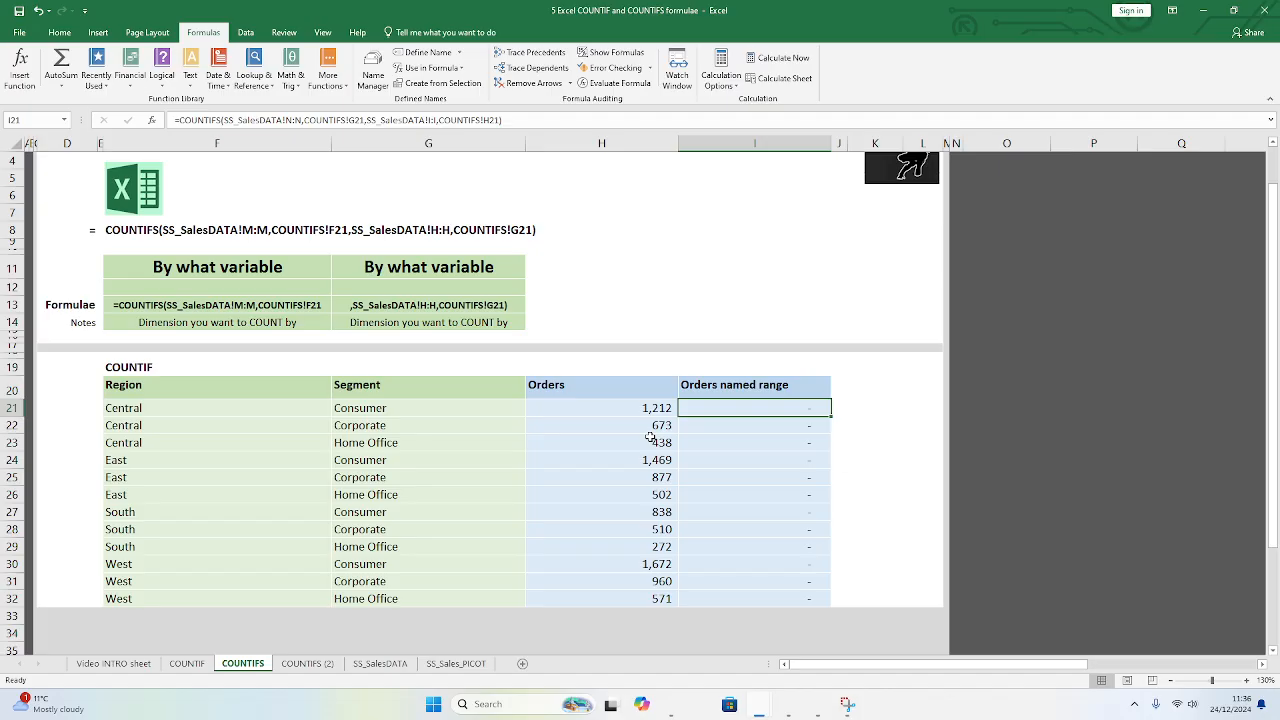
pyautogui.write('=cou')
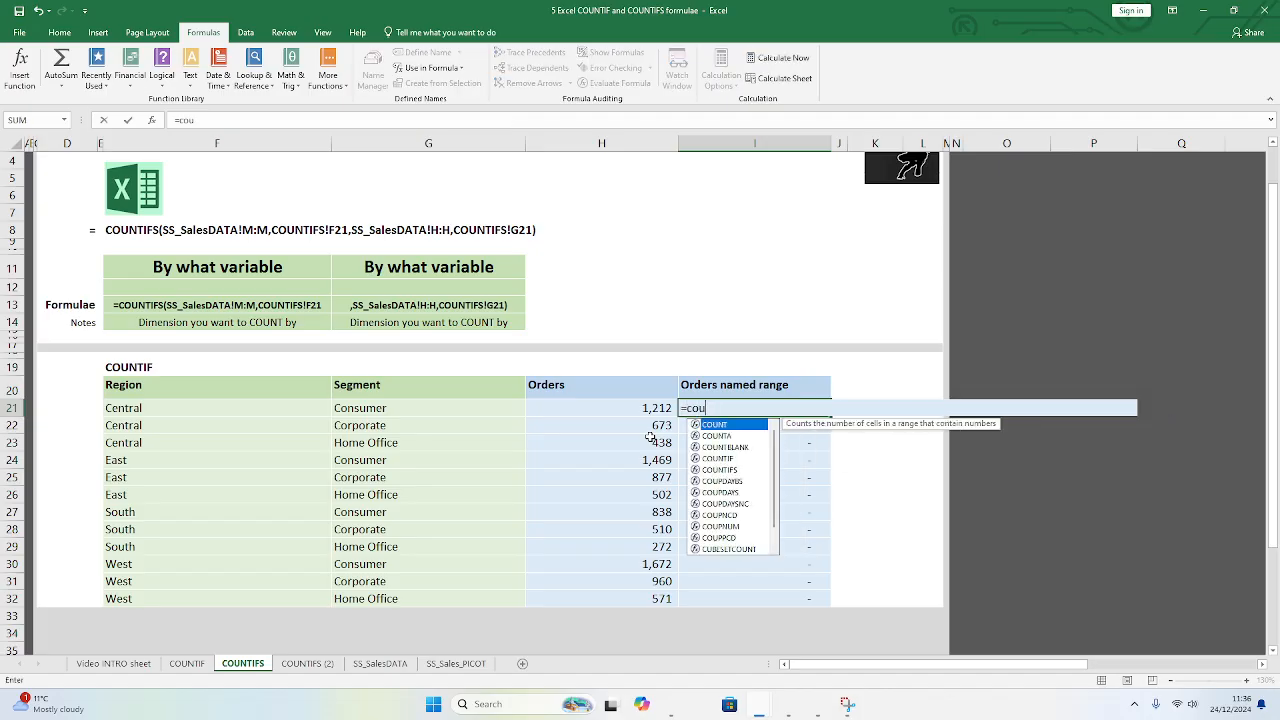
pyautogui.write('ntifs')
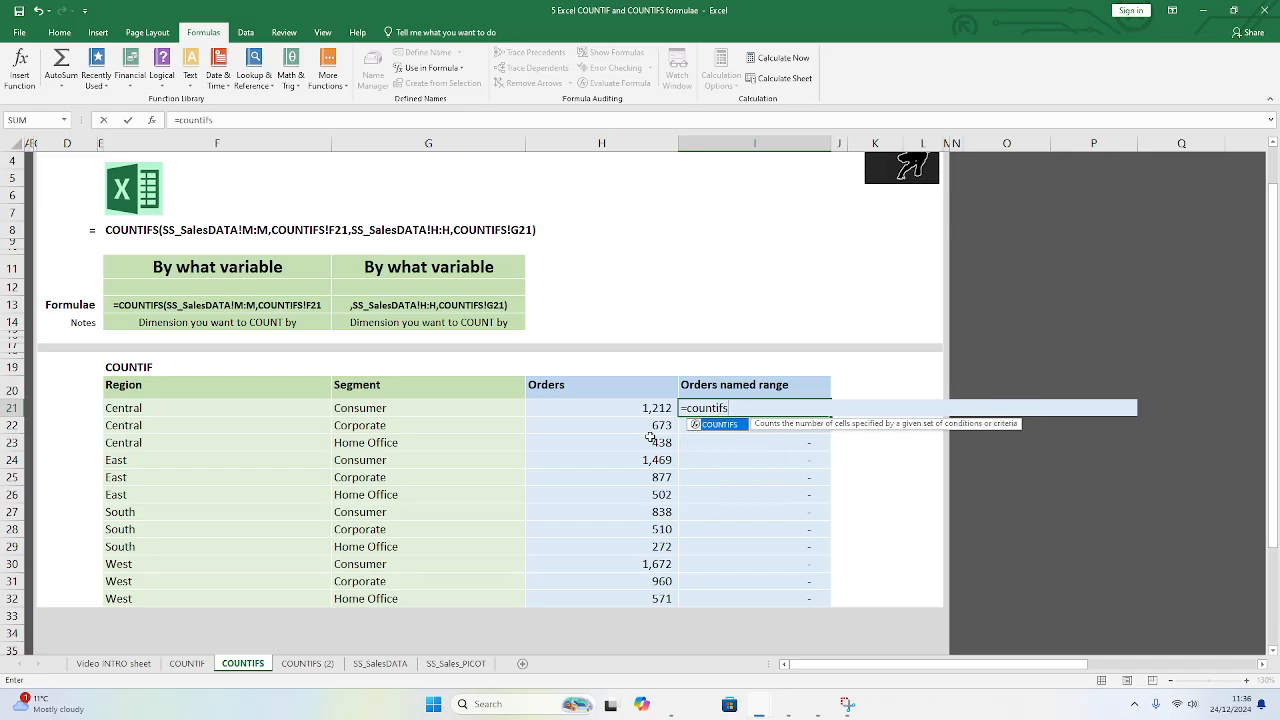
pyautogui.write('(')
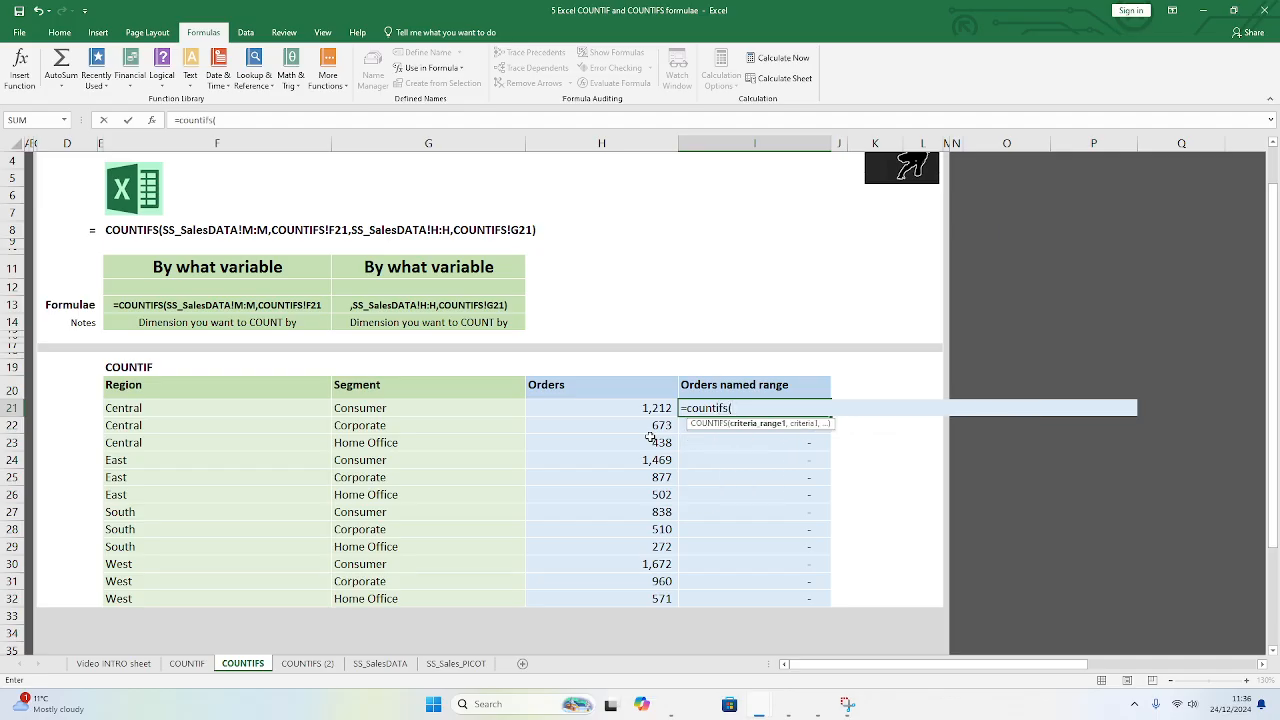
pyautogui.write('Region,')
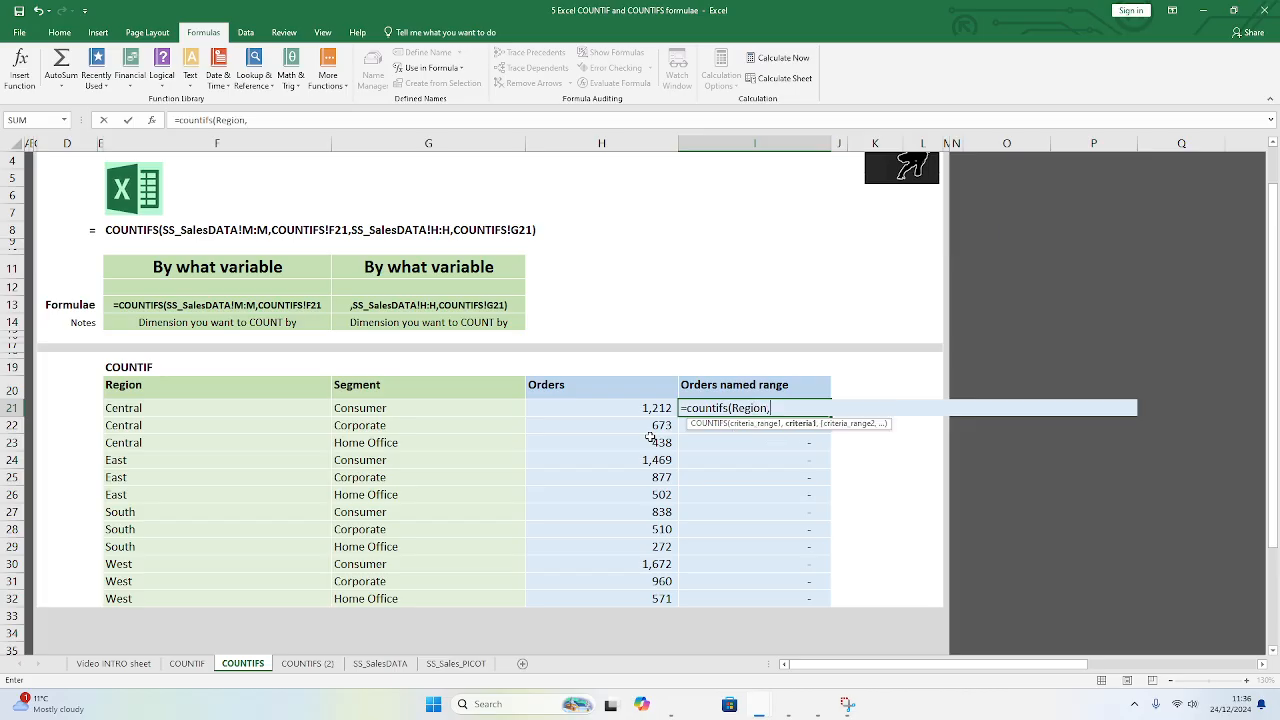
pyautogui.click(277, 414)
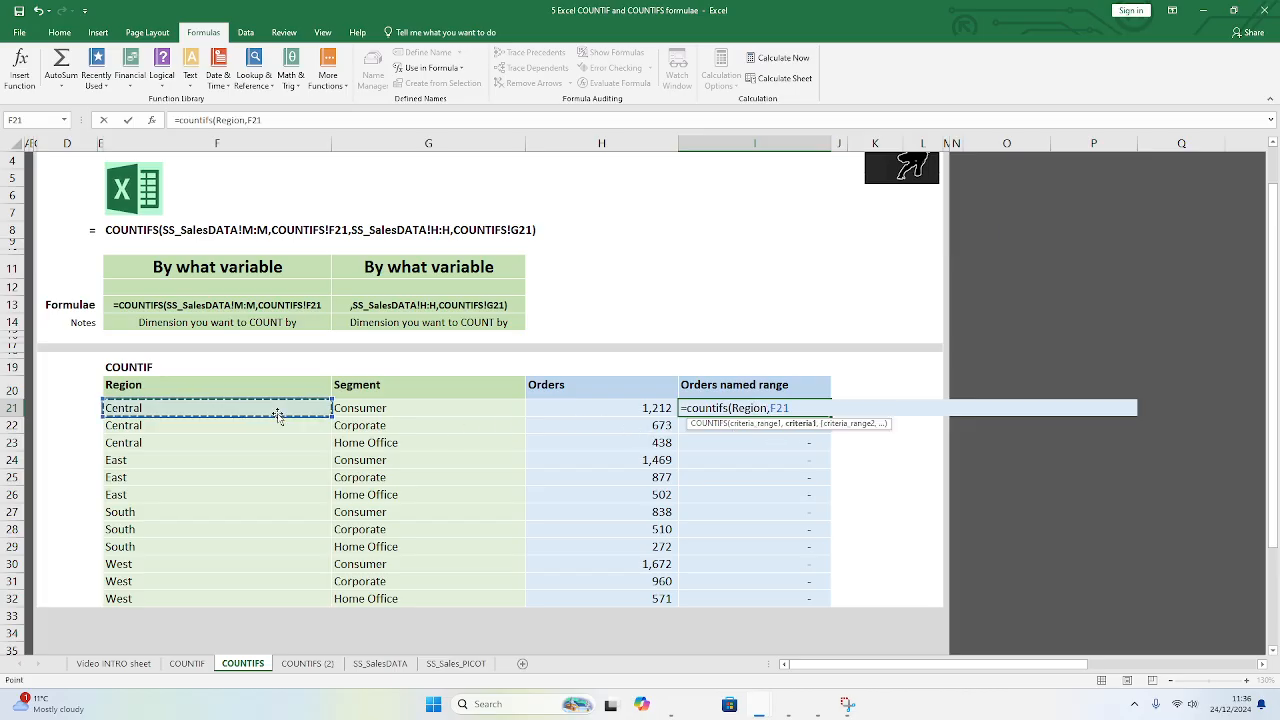
# Step: Complete the I21 formula with the named range Segment and criterion G21, and fill it down through I32
pyautogui.write(',')
pyautogui.write('S')
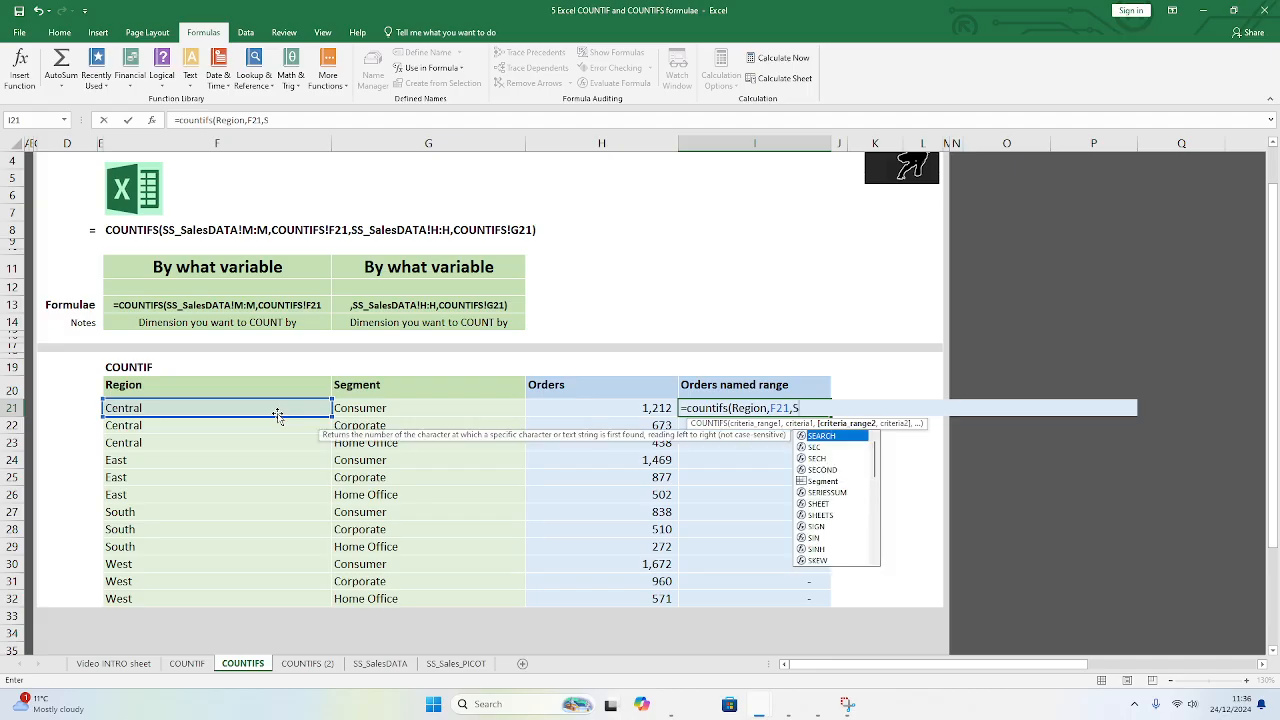
pyautogui.write('egment')
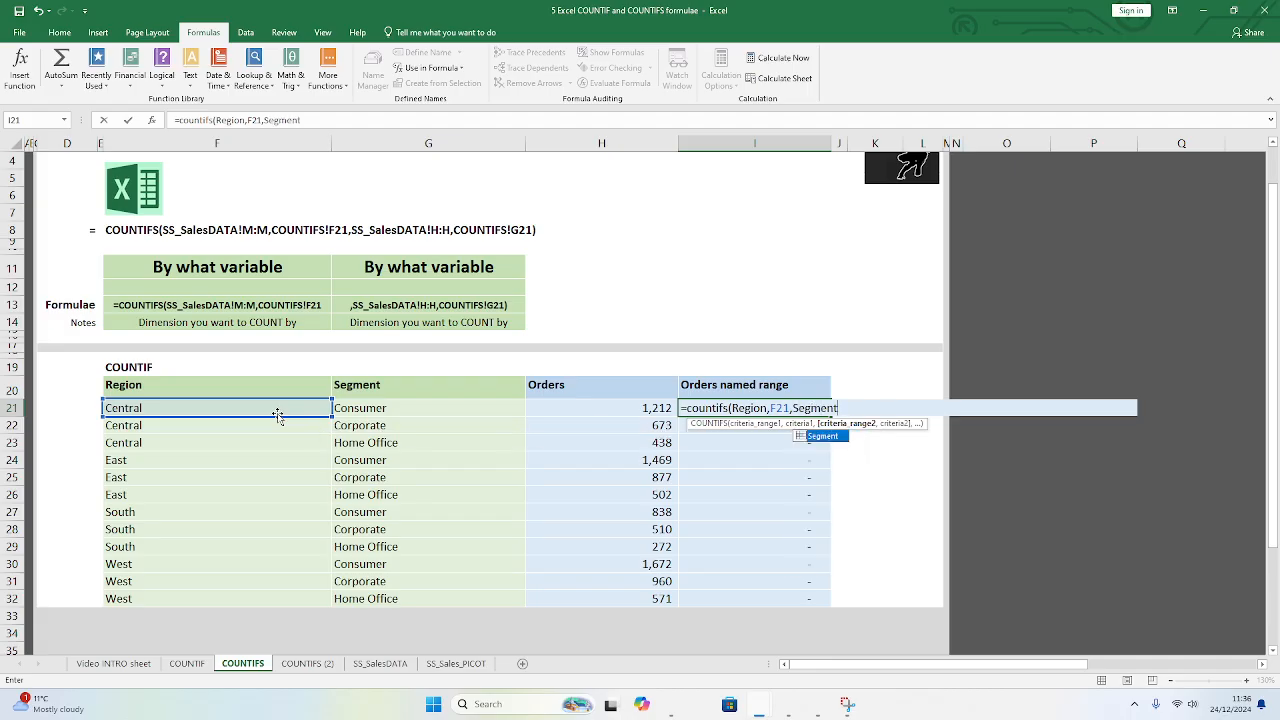
pyautogui.write(',')
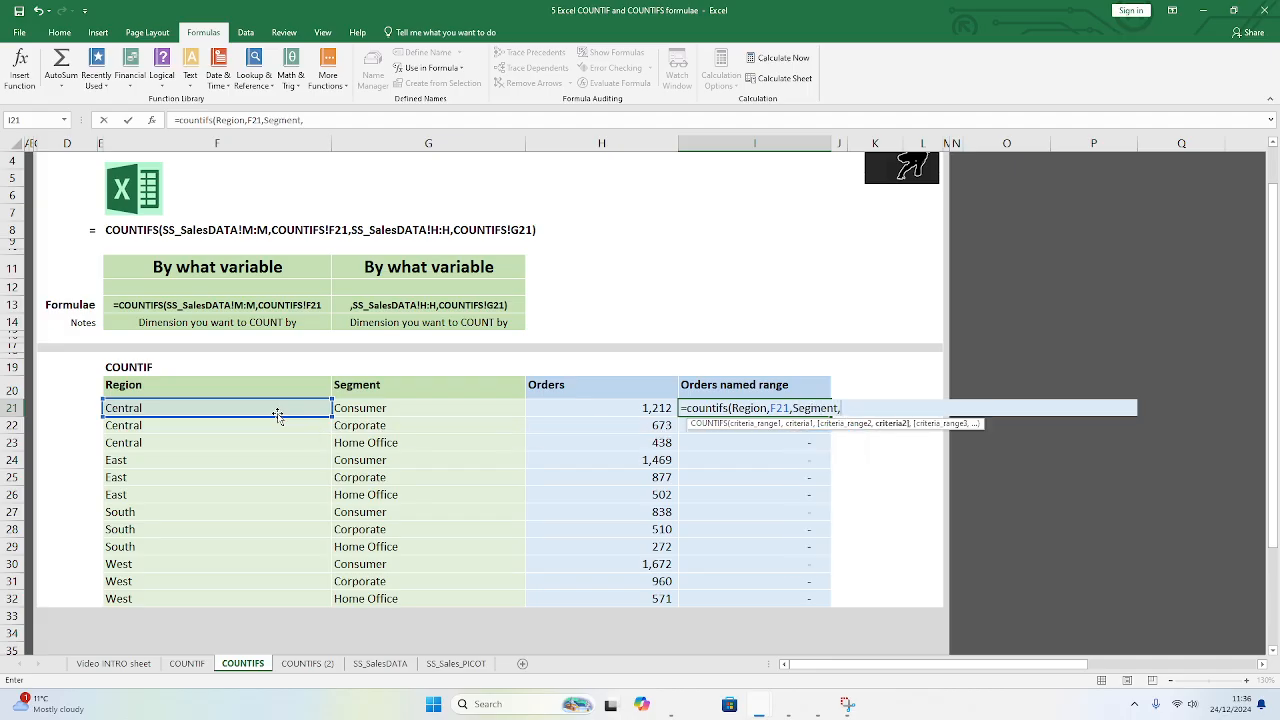
pyautogui.click(362, 408)
pyautogui.press('Return')
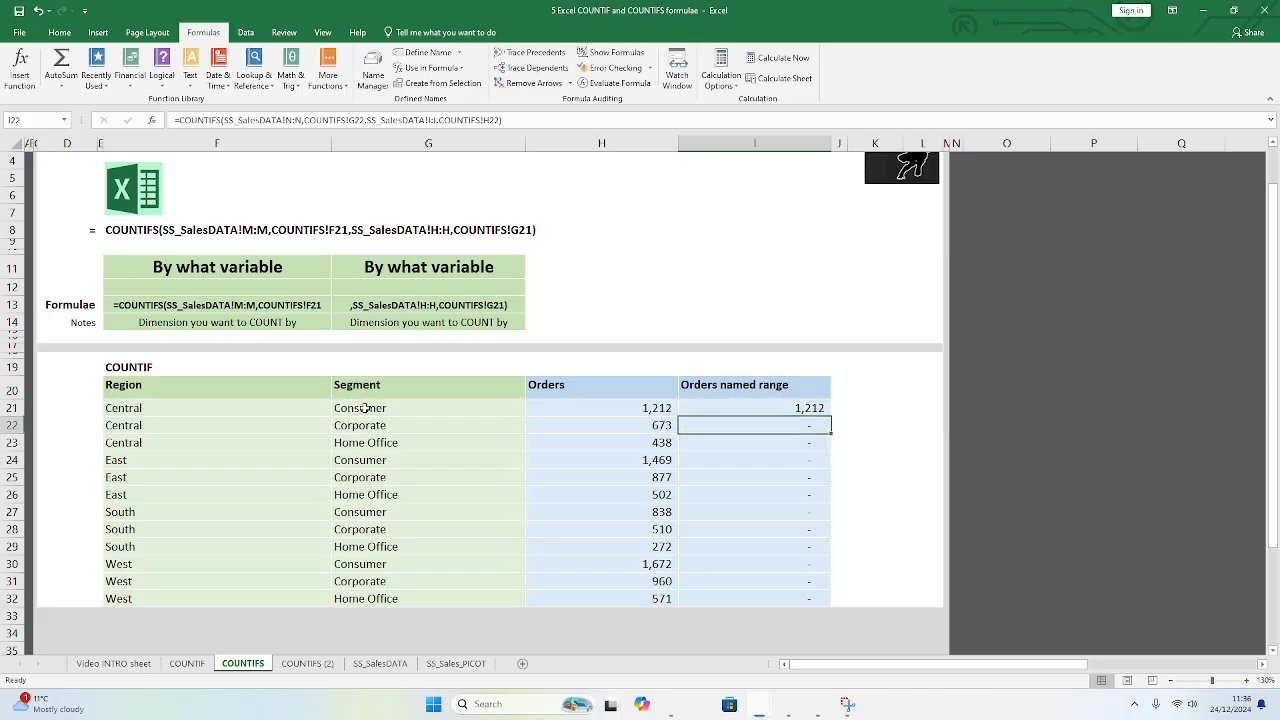
pyautogui.click(771, 400)
pyautogui.moveTo(830, 416); pyautogui.dragTo(820, 597)
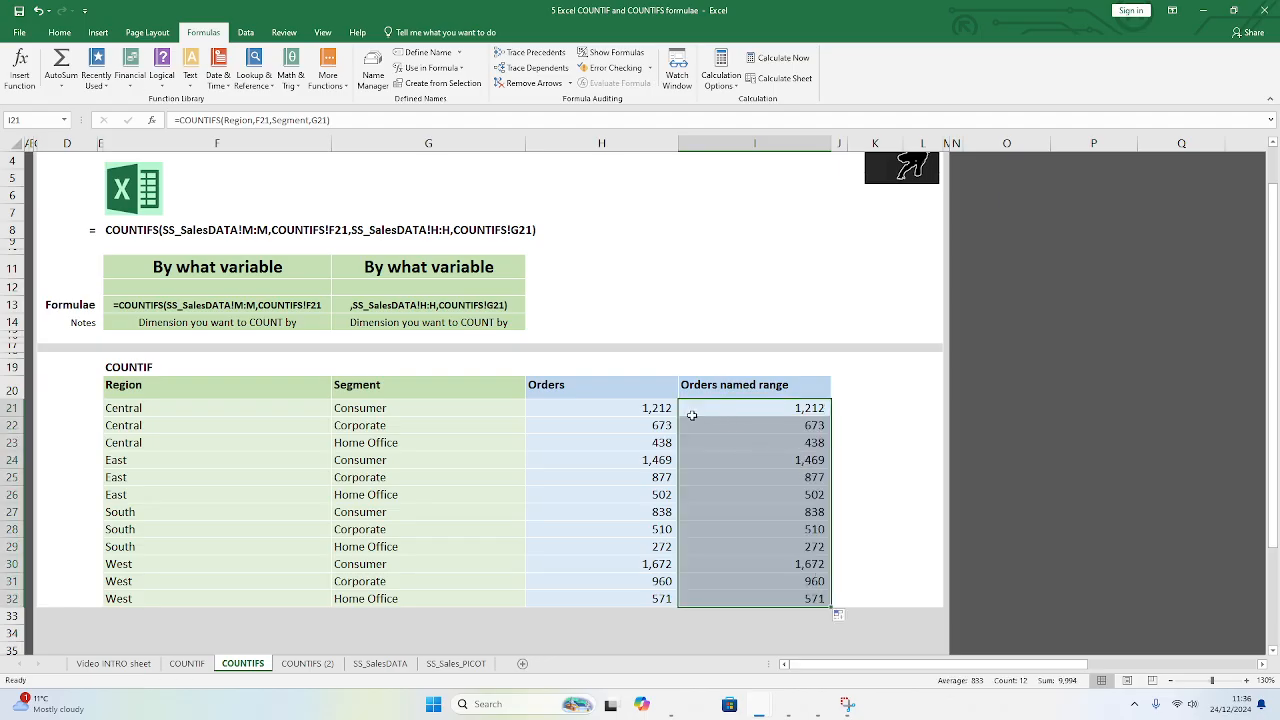
# Step: Compare the COUNTIFS formula in H21 with the named-range version in I21
pyautogui.click(642, 404)
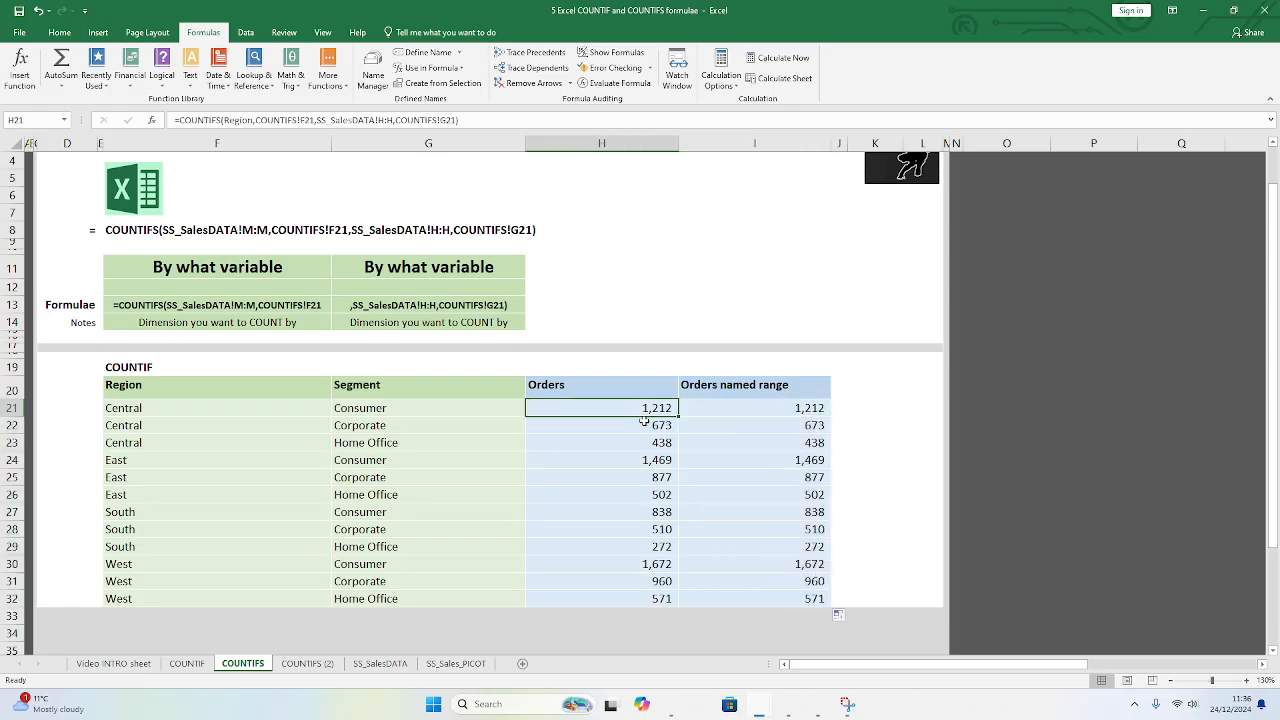
pyautogui.click(711, 406)
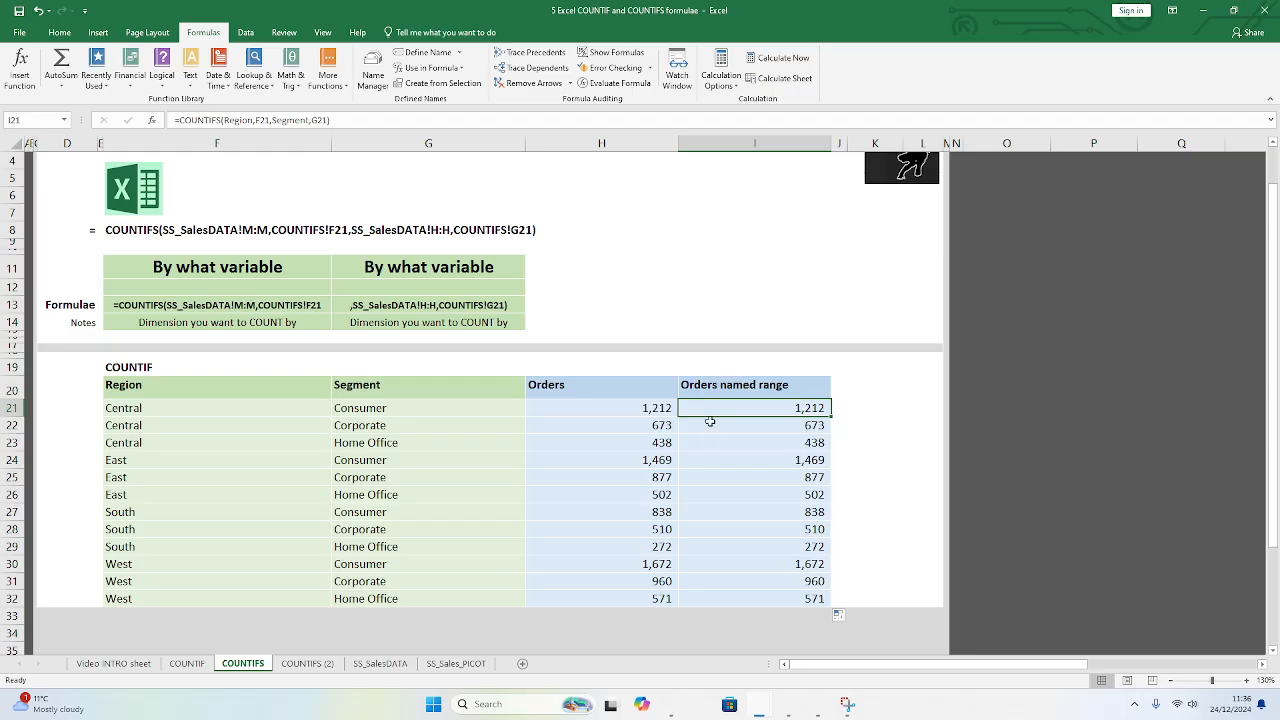
pyautogui.click(712, 443)
pyautogui.click(718, 408)
pyautogui.click(665, 409)
pyautogui.click(719, 407)
pyautogui.click(625, 408)
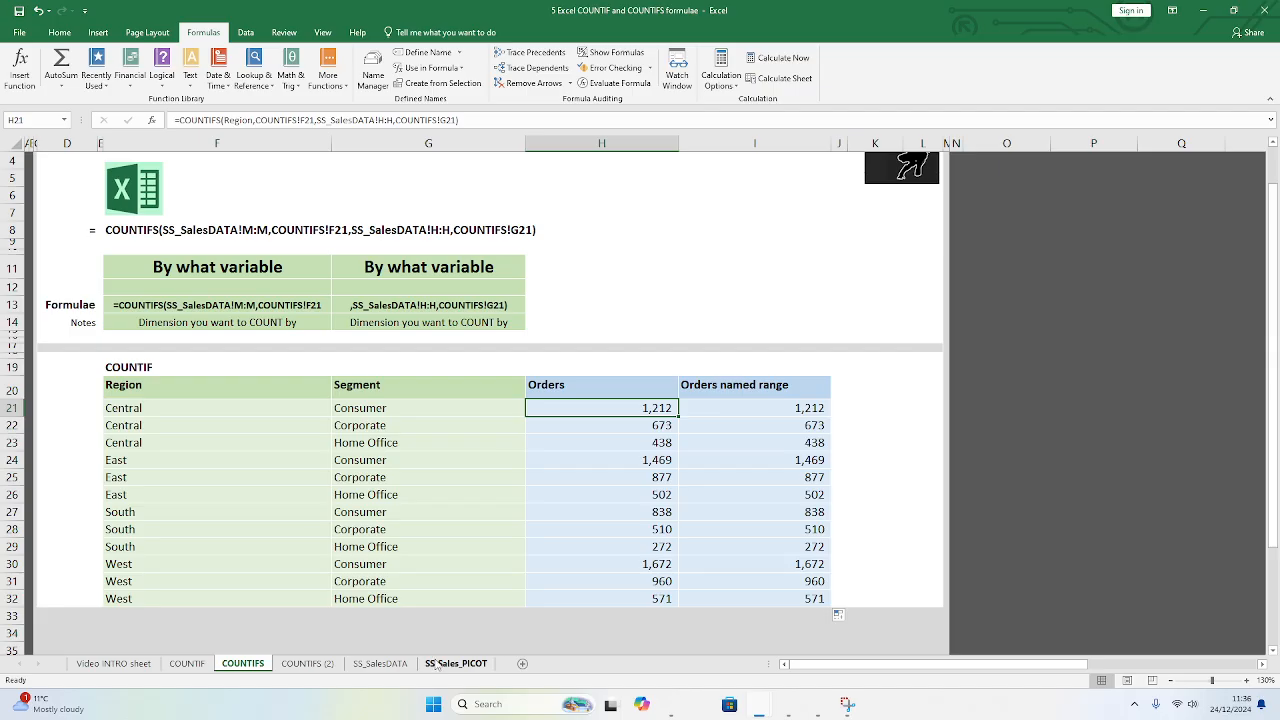
pyautogui.scroll(-1, 443, 503)
pyautogui.scroll(2, 529, 429)
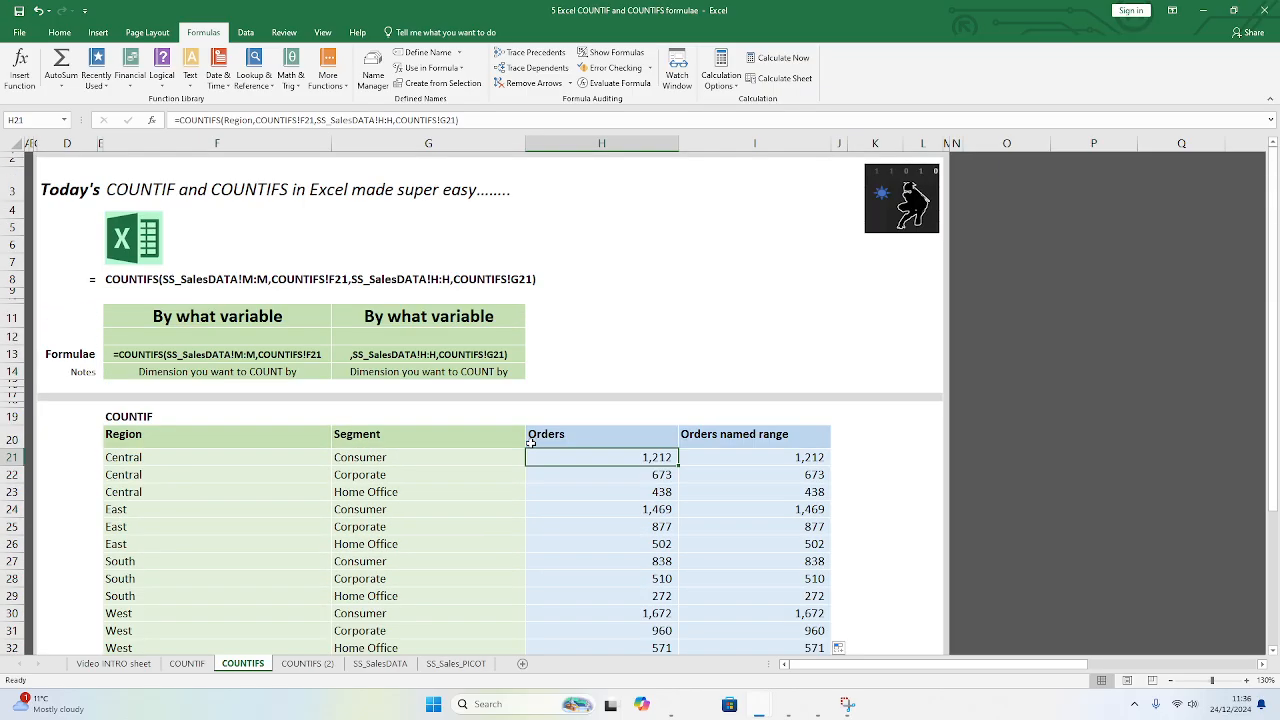
pyautogui.scroll(-1, 529, 441)
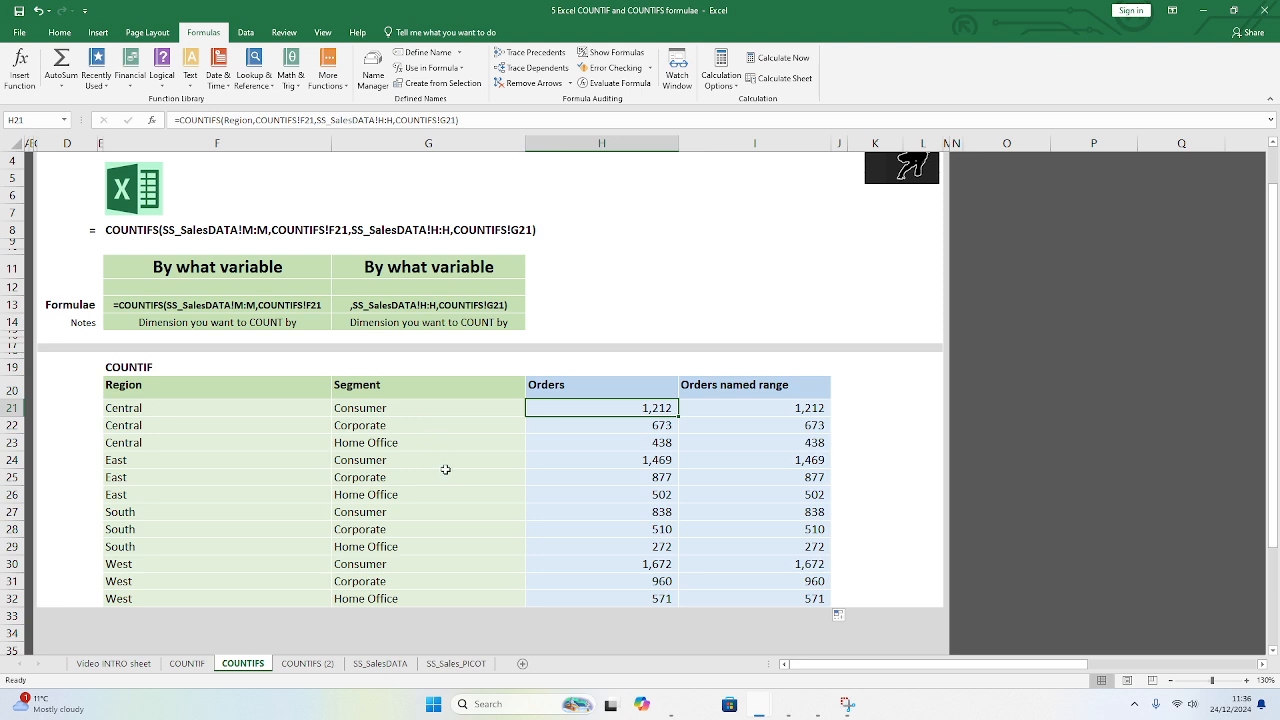
# Step: Highlight duplicate values in the Order ID column of the SS_SalesDATA sheet using Light Red Fill with Dark Red Text
pyautogui.click(381, 664)
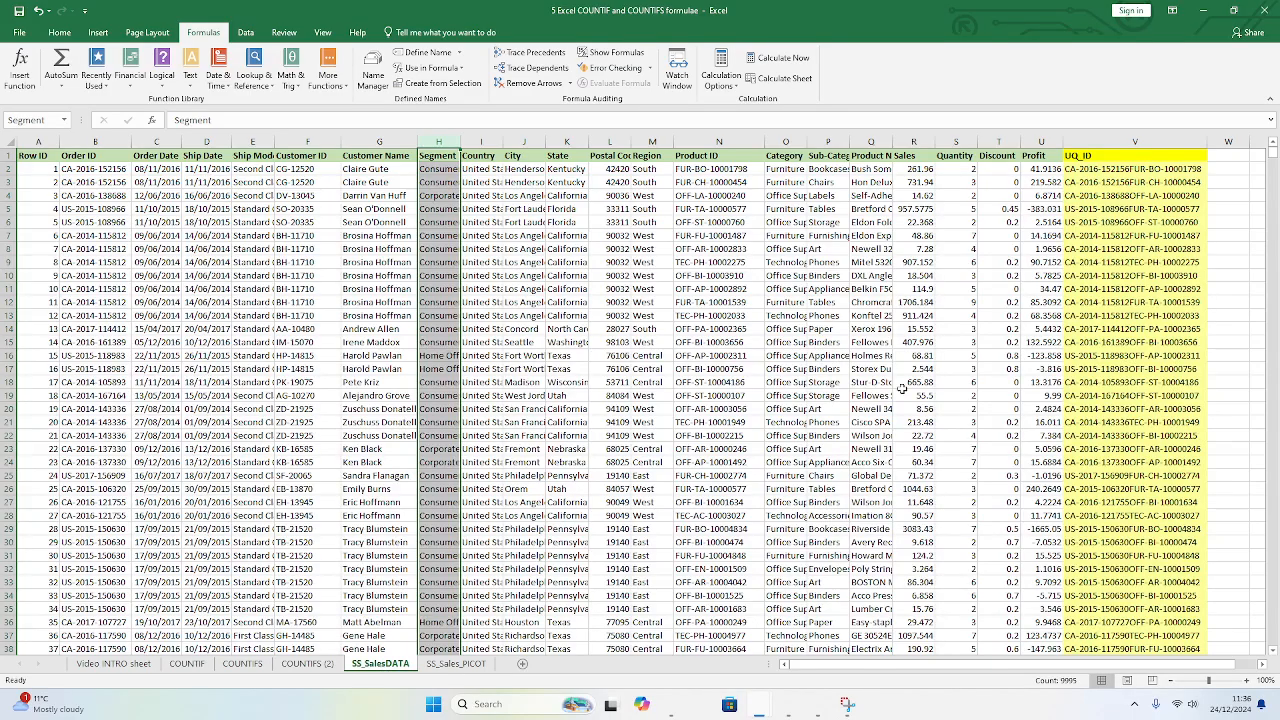
pyautogui.moveTo(1078, 169)
pyautogui.mouseDown()
pyautogui.moveTo(1081, 188)
pyautogui.moveTo(1078, 170)
pyautogui.mouseUp()
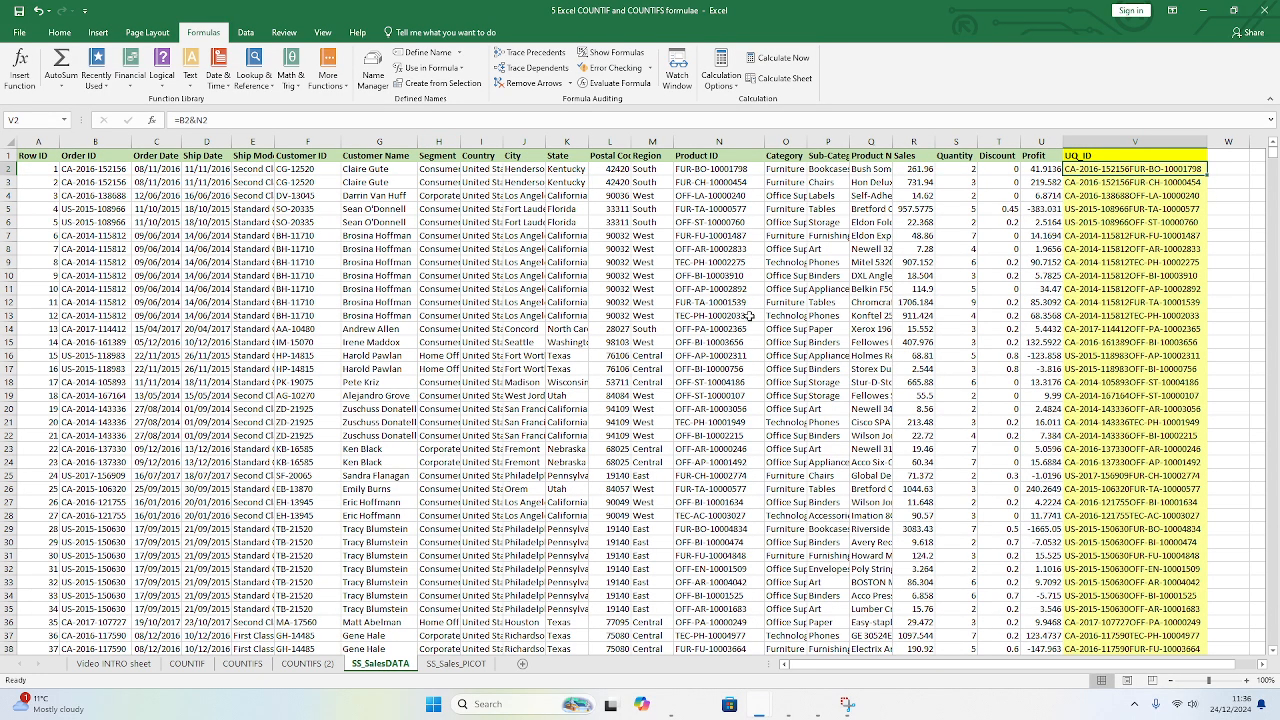
pyautogui.click(83, 141)
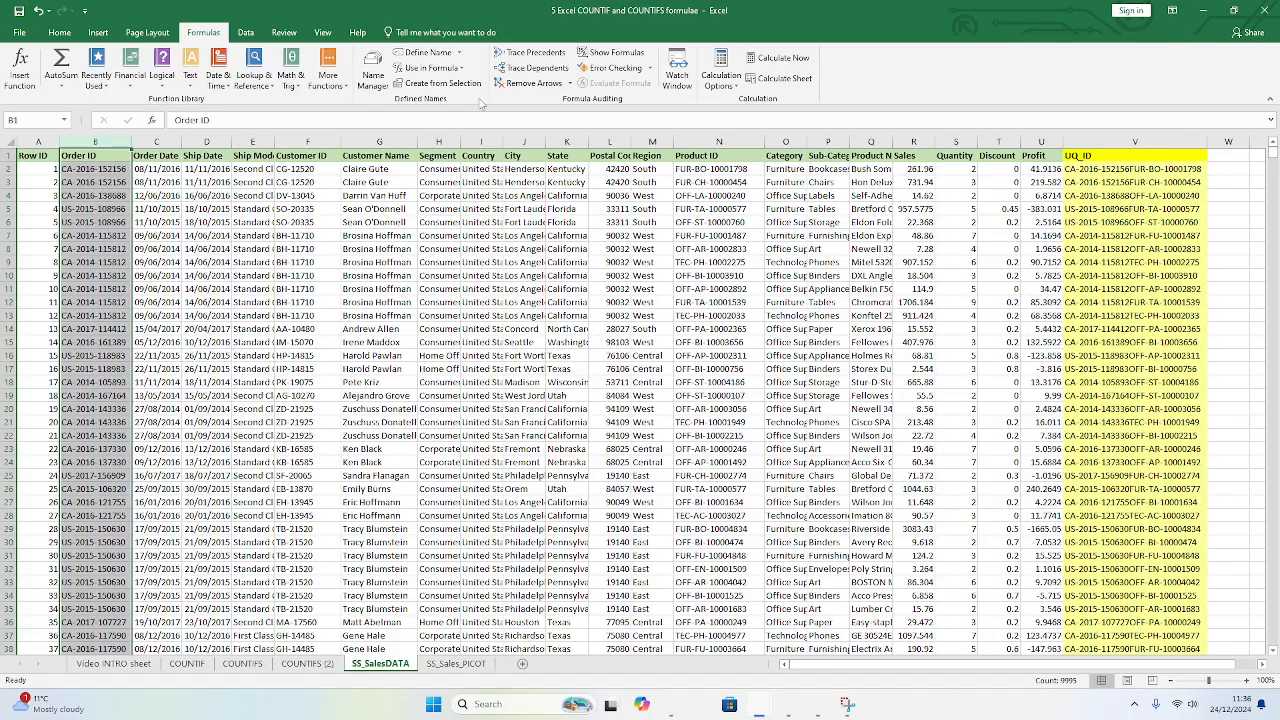
pyautogui.click(60, 32)
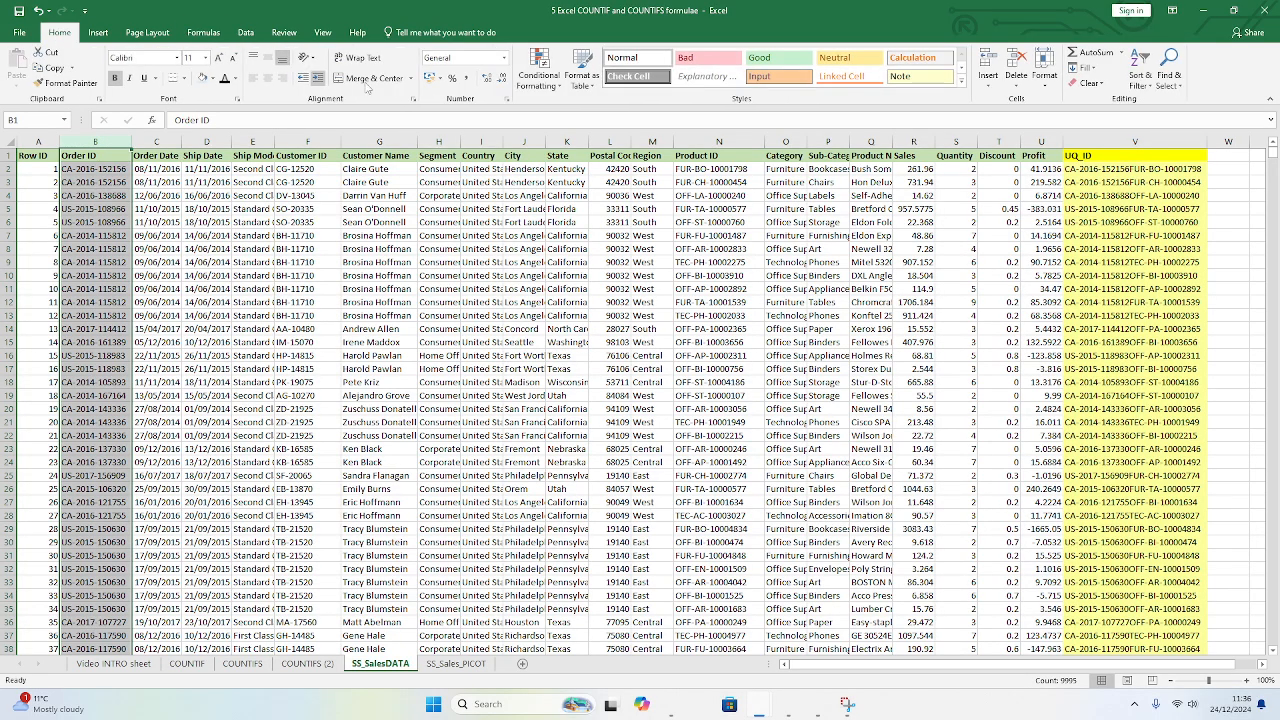
pyautogui.click(539, 70)
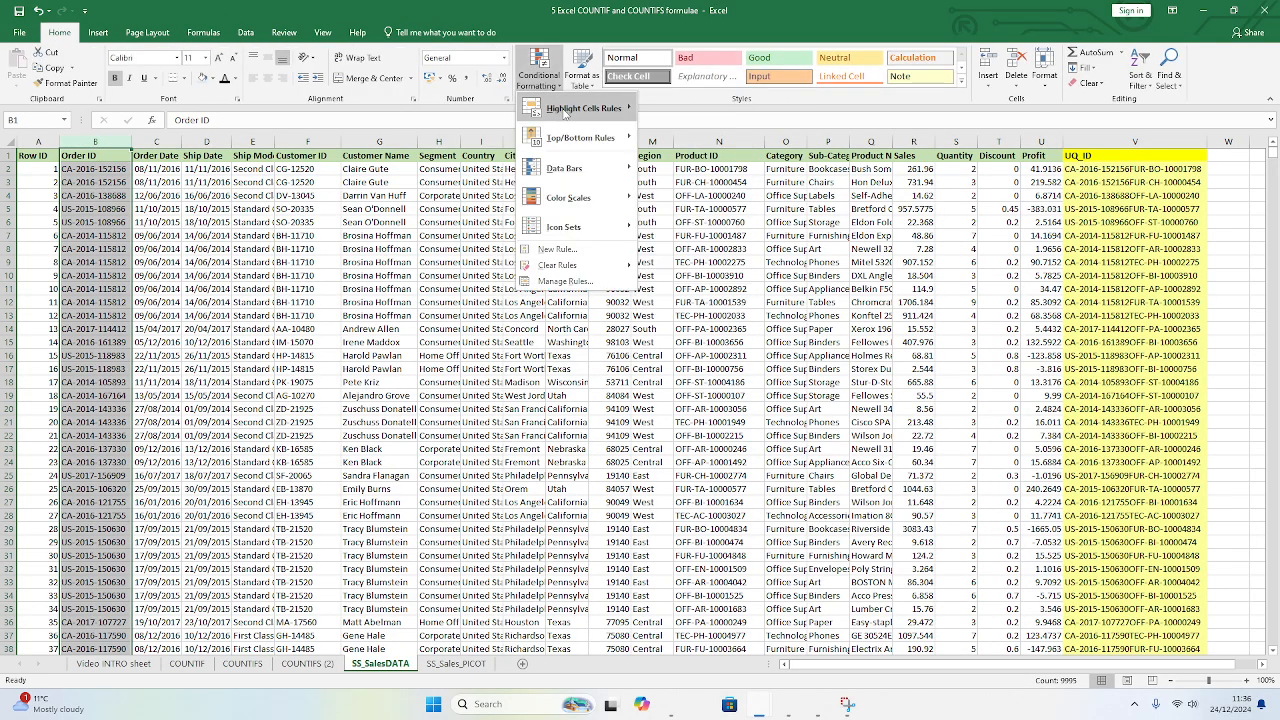
pyautogui.moveTo(565, 110)
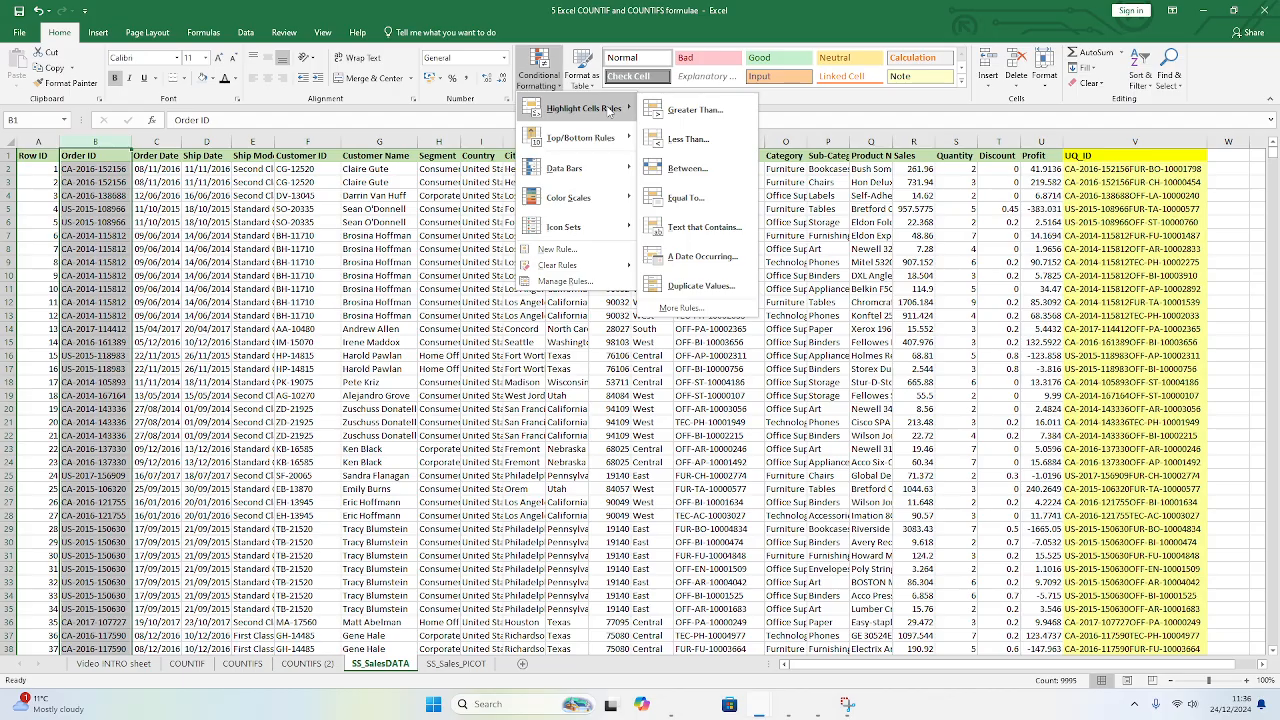
pyautogui.click(671, 287)
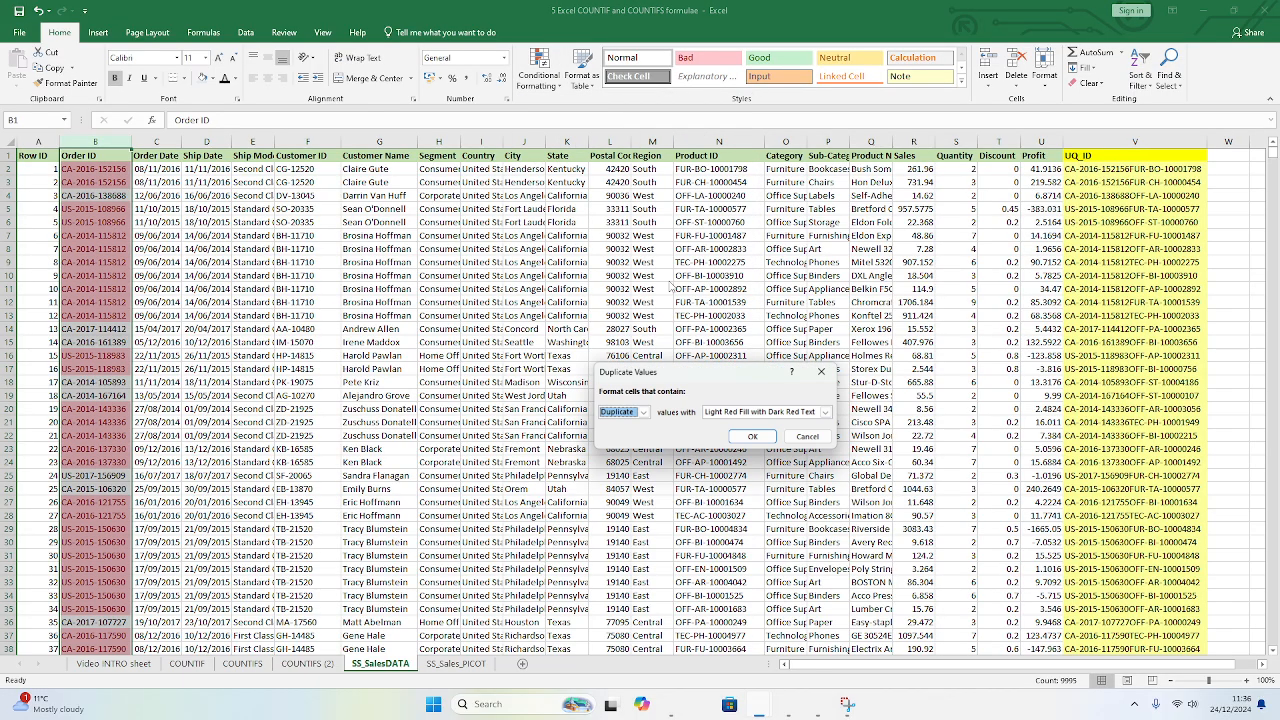
pyautogui.click(752, 446)
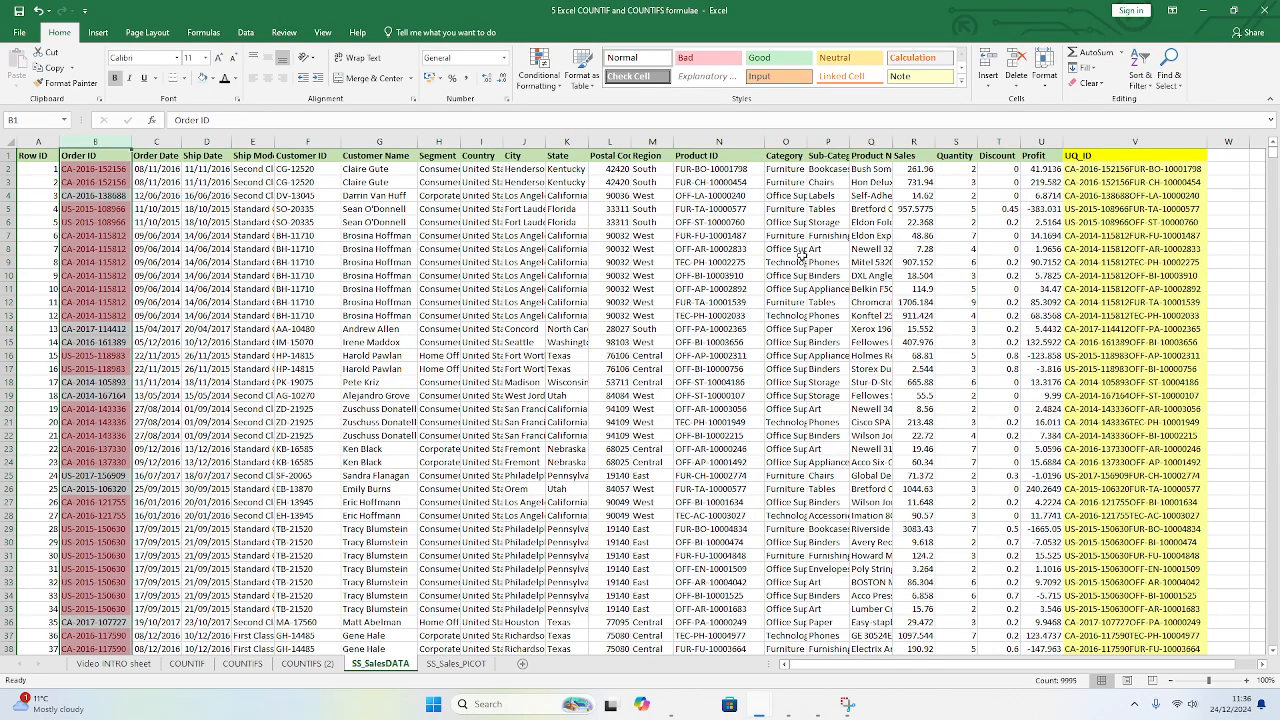
# Step: Compare the Order ID, Product ID and UQ_ID entries in rows 2 to 4, and return to the COUNTIFS sheet
pyautogui.moveTo(1273, 155); pyautogui.dragTo(1269, 93)
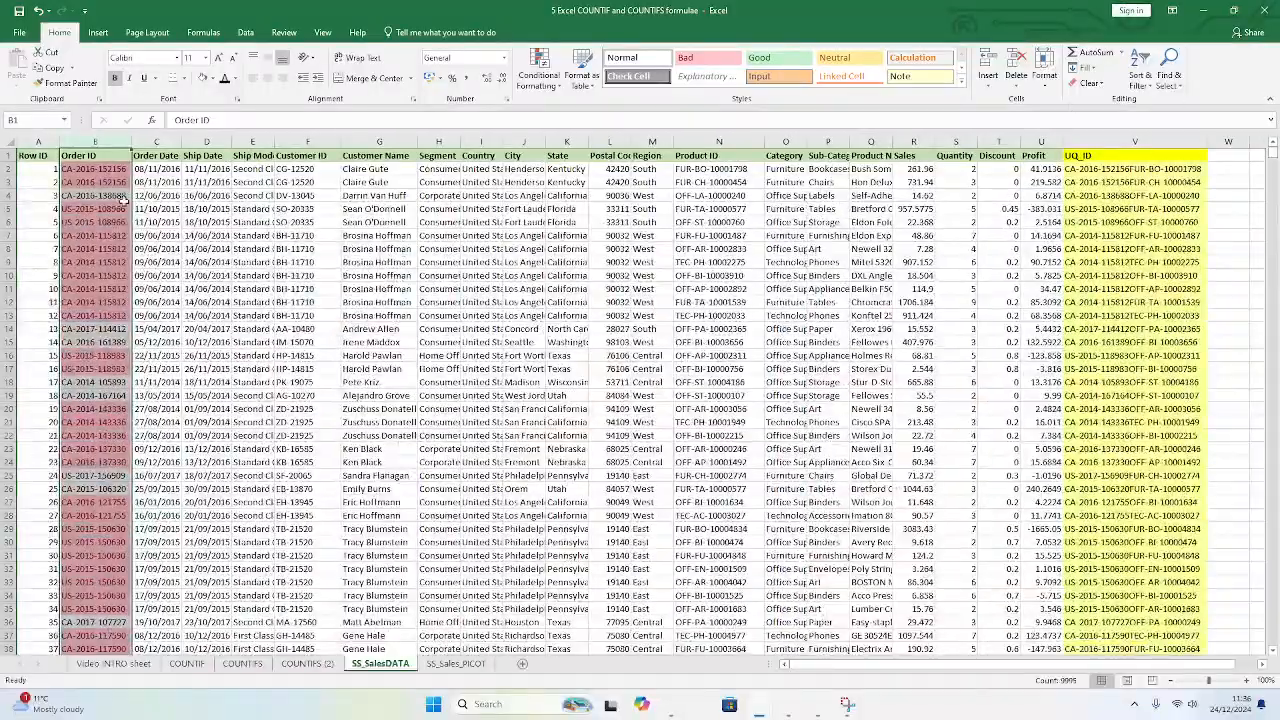
pyautogui.moveTo(88, 171); pyautogui.dragTo(724, 182)
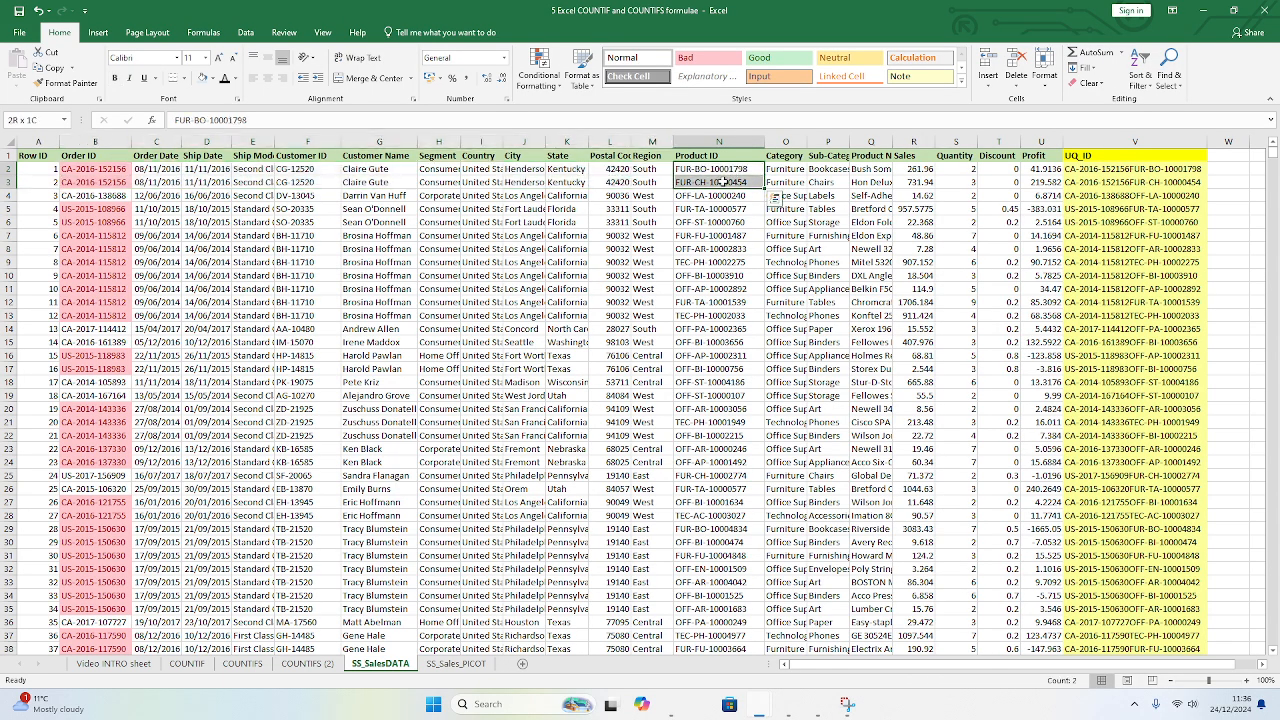
pyautogui.click(1093, 168)
pyautogui.moveTo(704, 172); pyautogui.dragTo(95, 182)
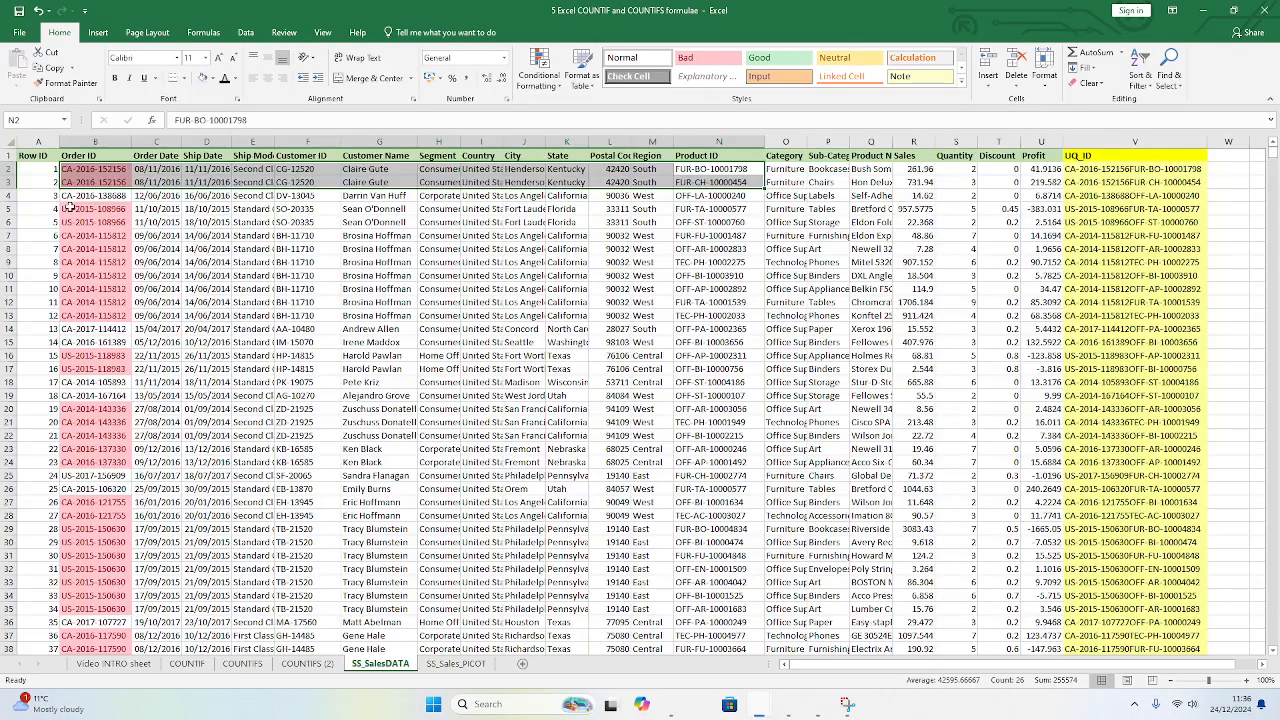
pyautogui.click(73, 197)
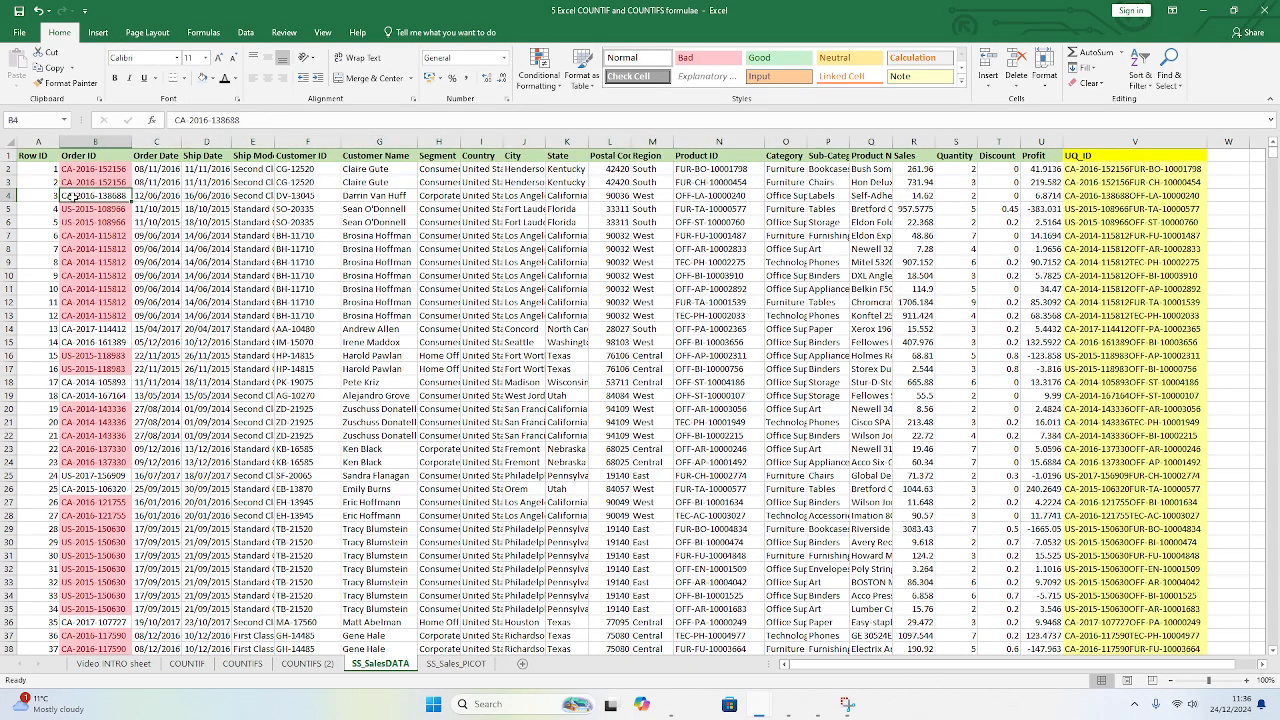
pyautogui.moveTo(73, 197); pyautogui.dragTo(1027, 197)
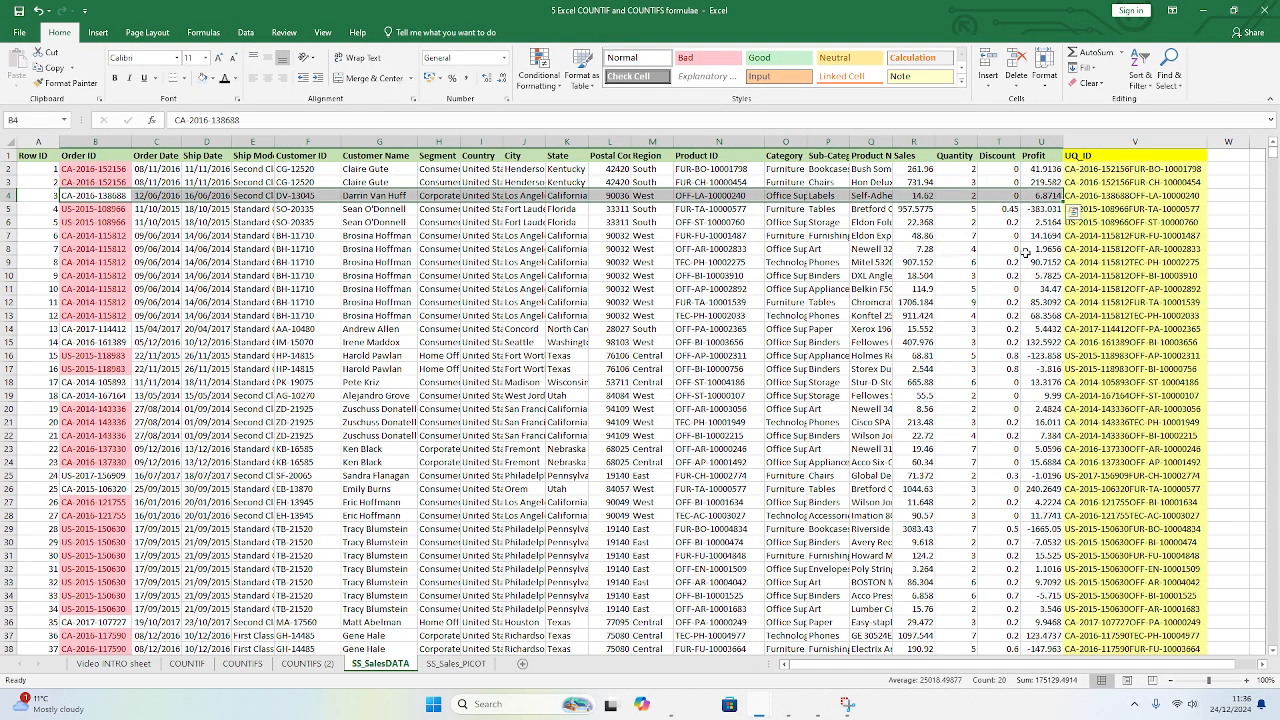
pyautogui.click(1110, 194)
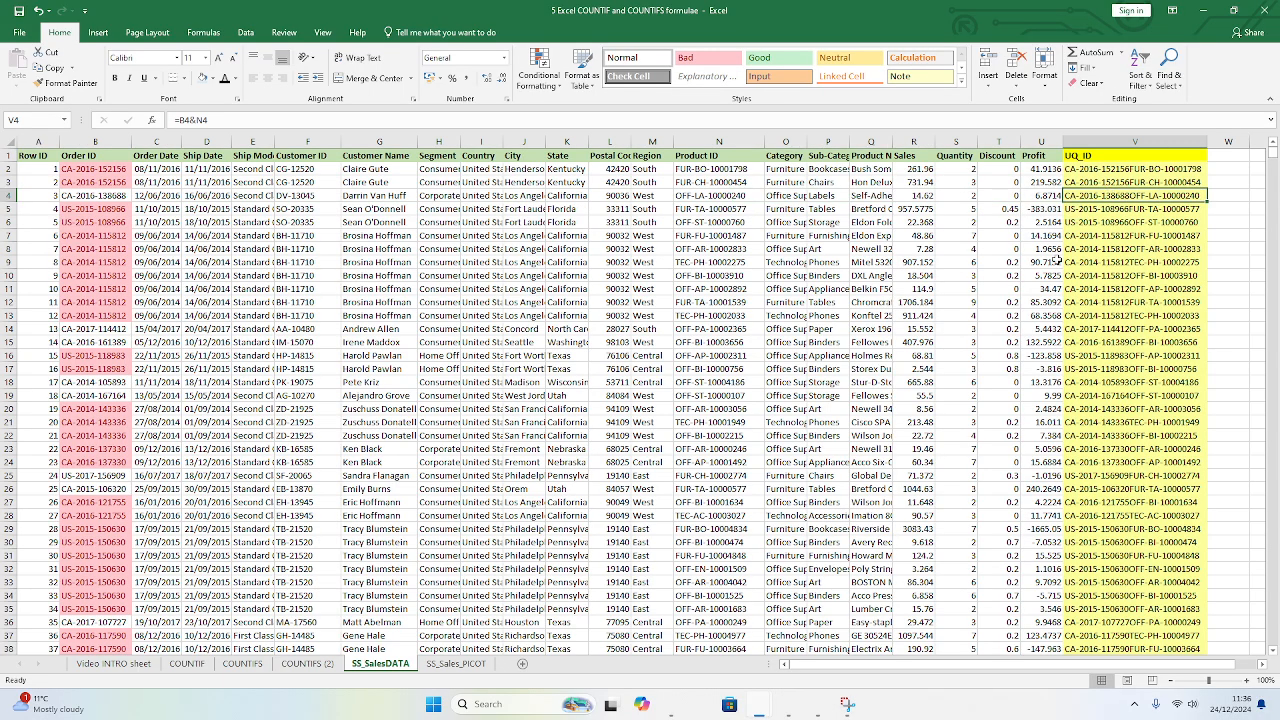
pyautogui.click(118, 196)
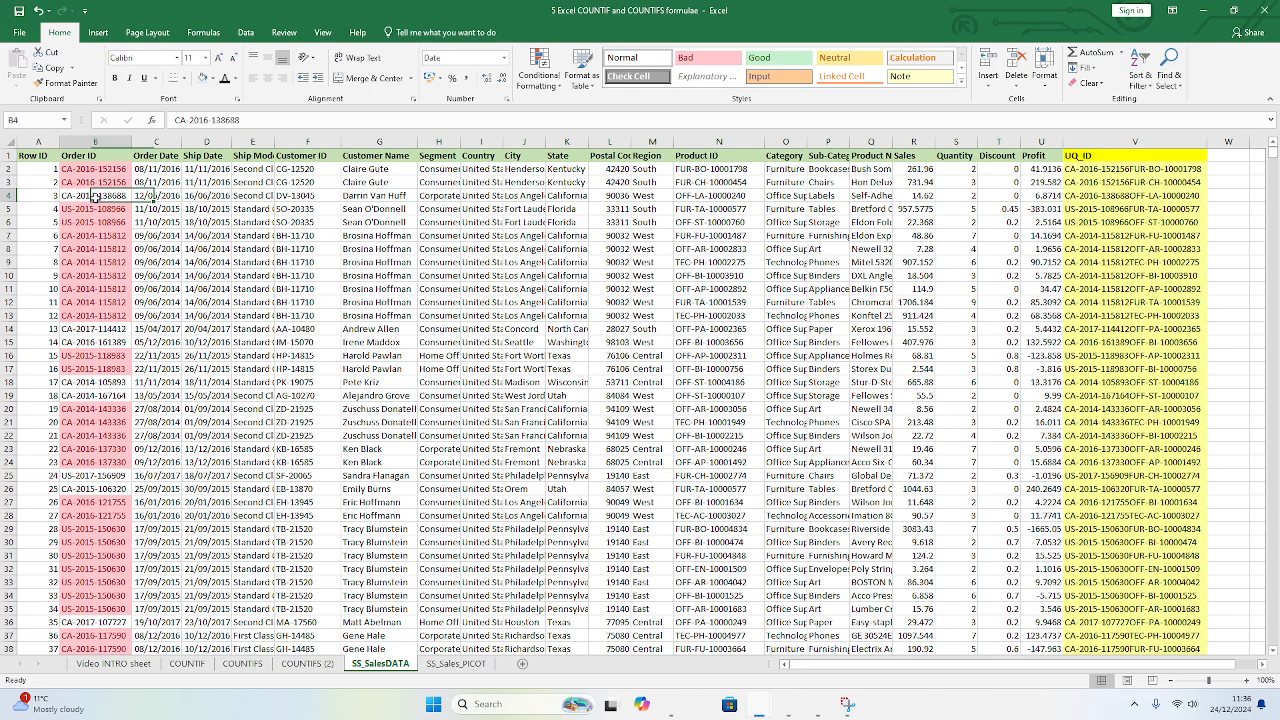
pyautogui.click(307, 663)
pyautogui.click(243, 663)
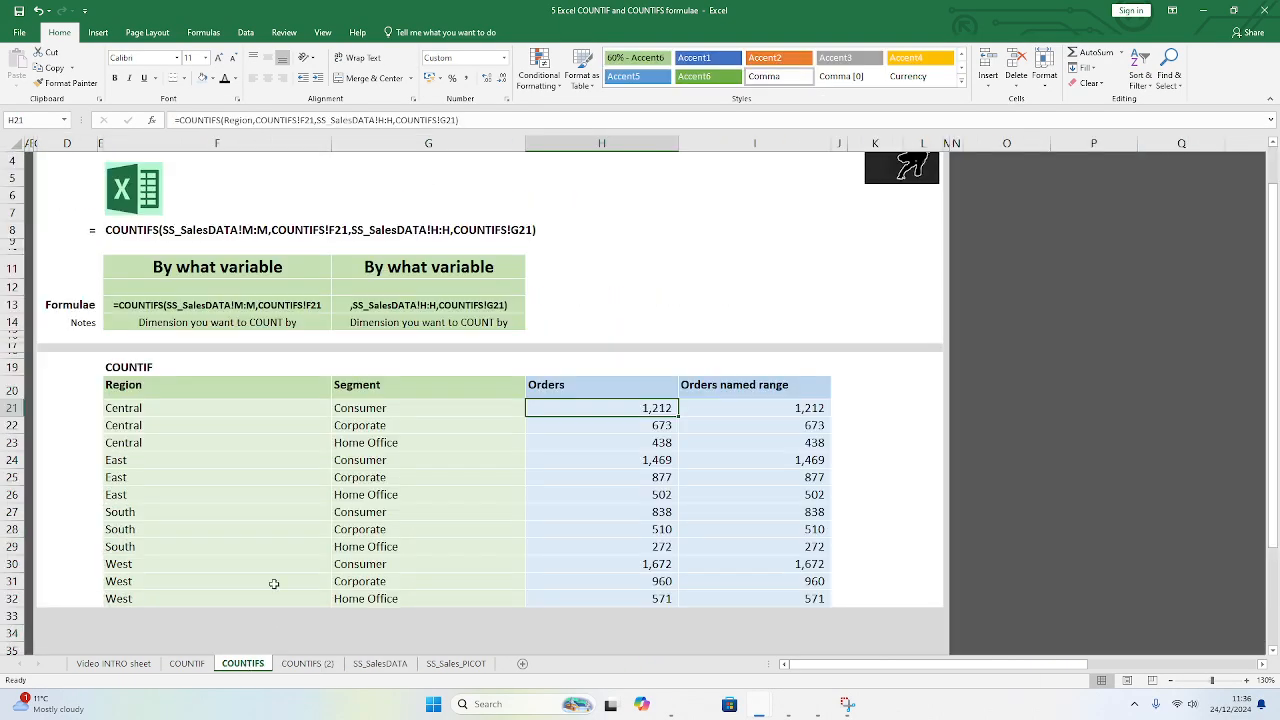